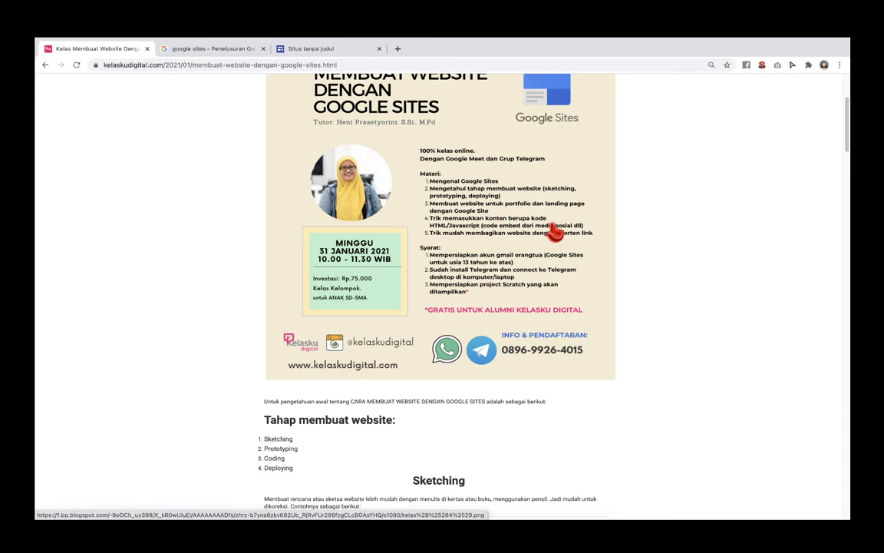
# - Read the class poster's material and requirements lists, plus the "Tahap membuat website" list of website-making stages
pyautogui.scroll(5, 555, 233)
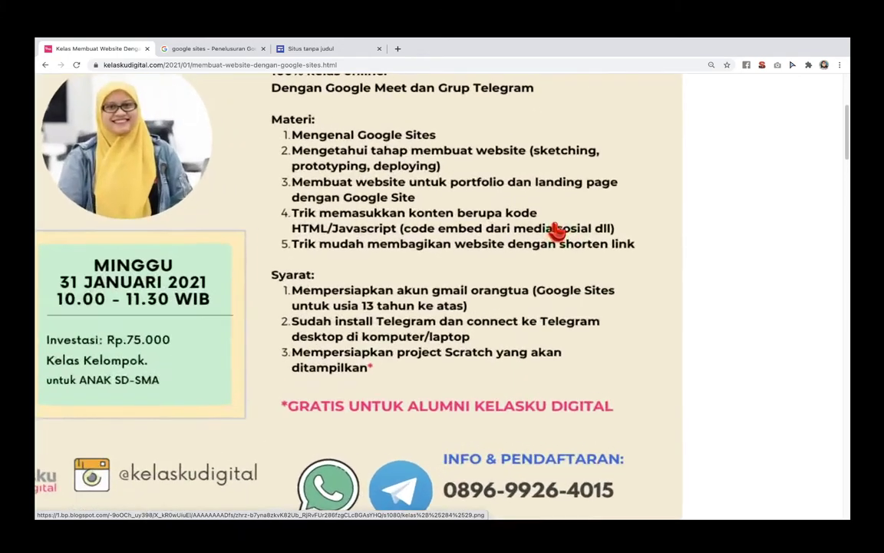
pyautogui.scroll(3, 555, 230)
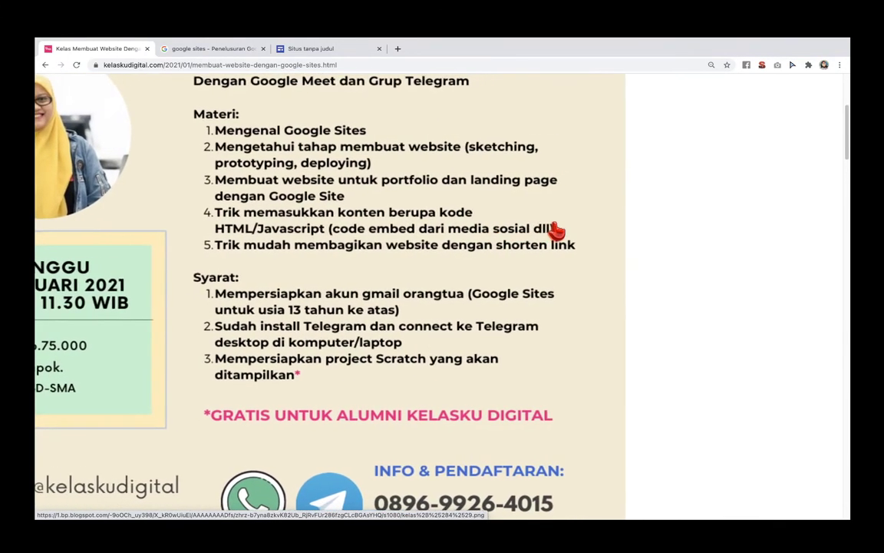
pyautogui.hscroll(1, 555, 230)
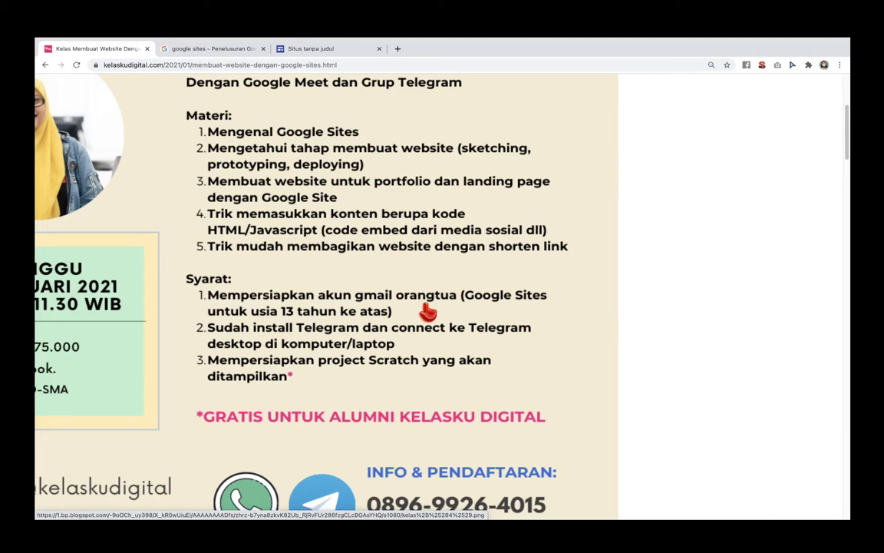
pyautogui.scroll(-5, 428, 311)
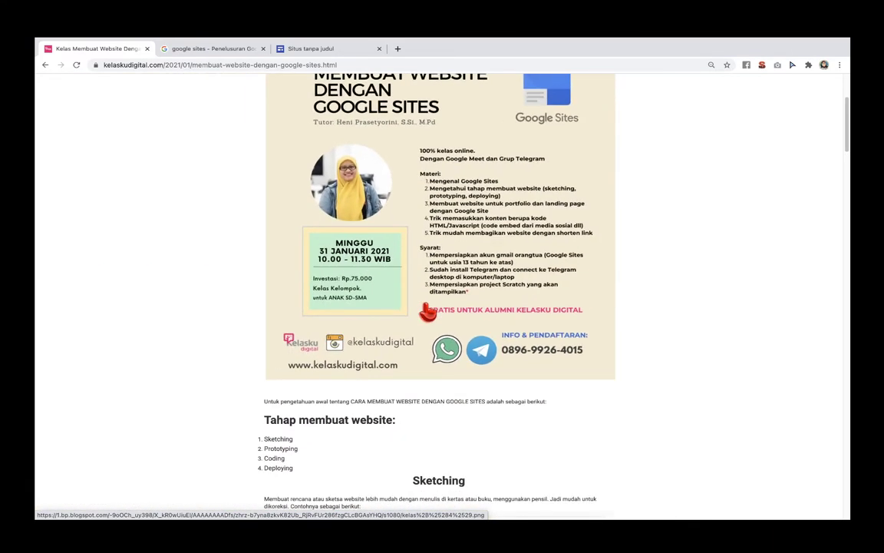
pyautogui.scroll(-3, 427, 311)
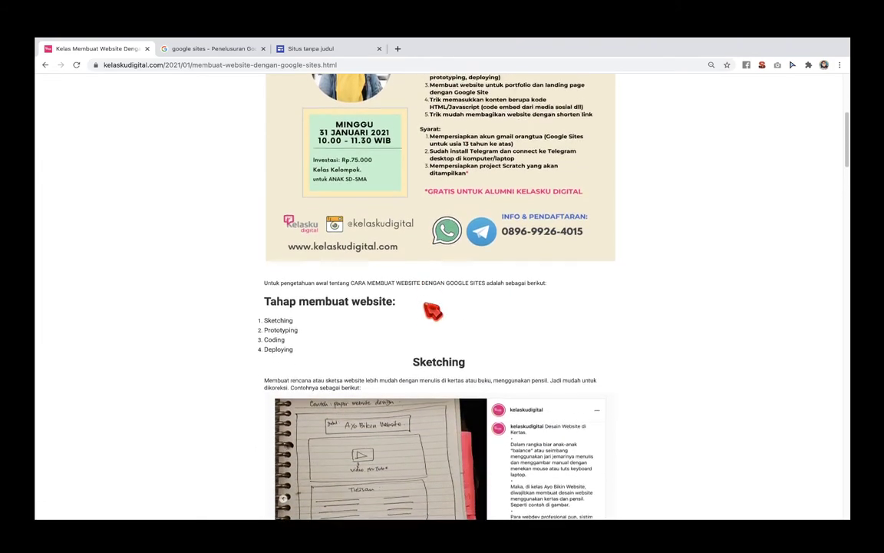
pyautogui.scroll(1, 432, 310)
pyautogui.scroll(-2, 432, 310)
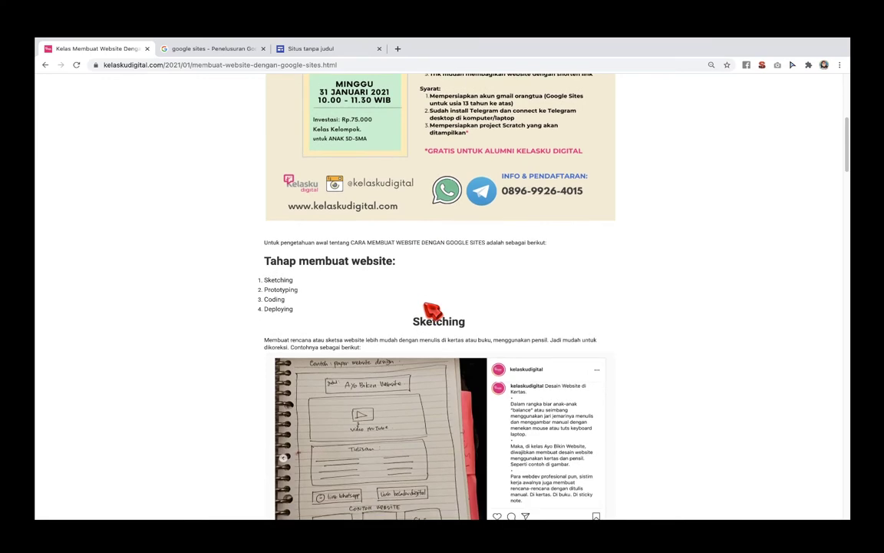
pyautogui.scroll(5, 432, 310)
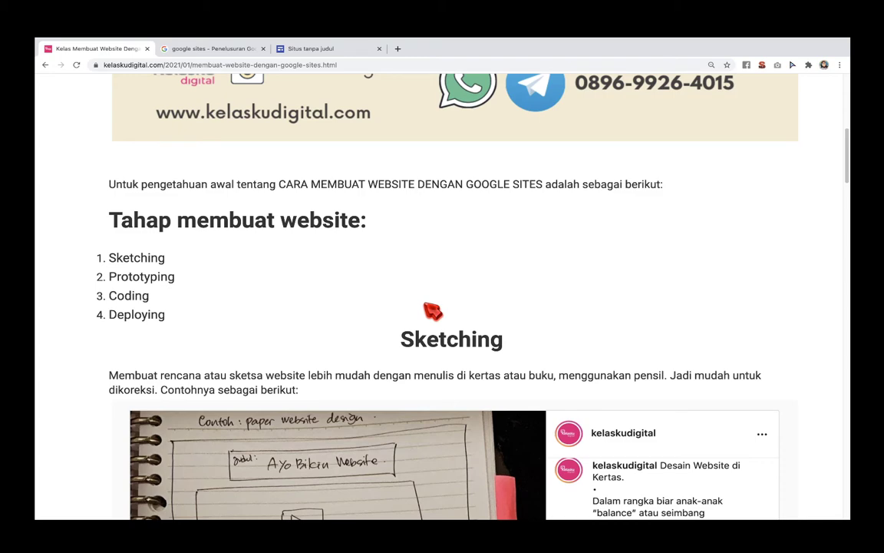
pyautogui.scroll(-2, 432, 311)
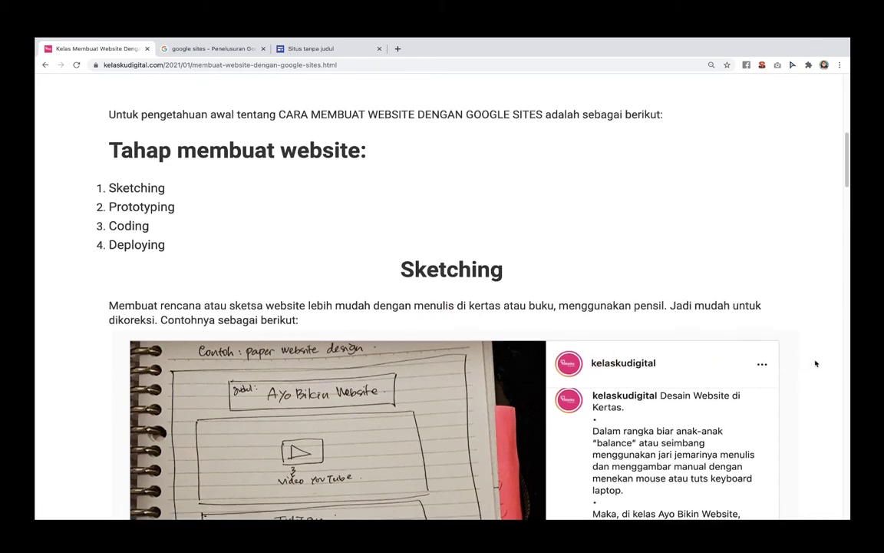
# - Examine the Sketching section and its paper website design example with the accompanying post text
pyautogui.scroll(-3, 806, 361)
pyautogui.scroll(-1, 806, 363)
pyautogui.scroll(-1, 806, 363)
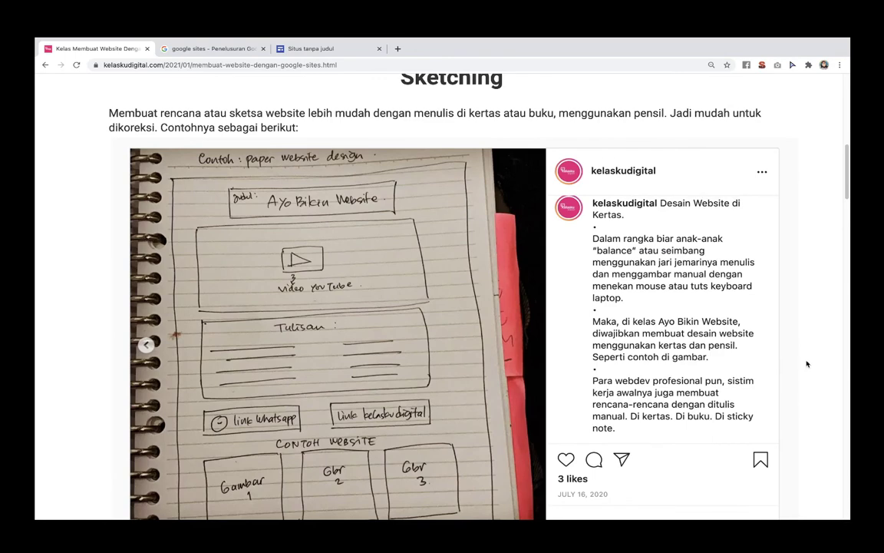
pyautogui.scroll(-1, 807, 363)
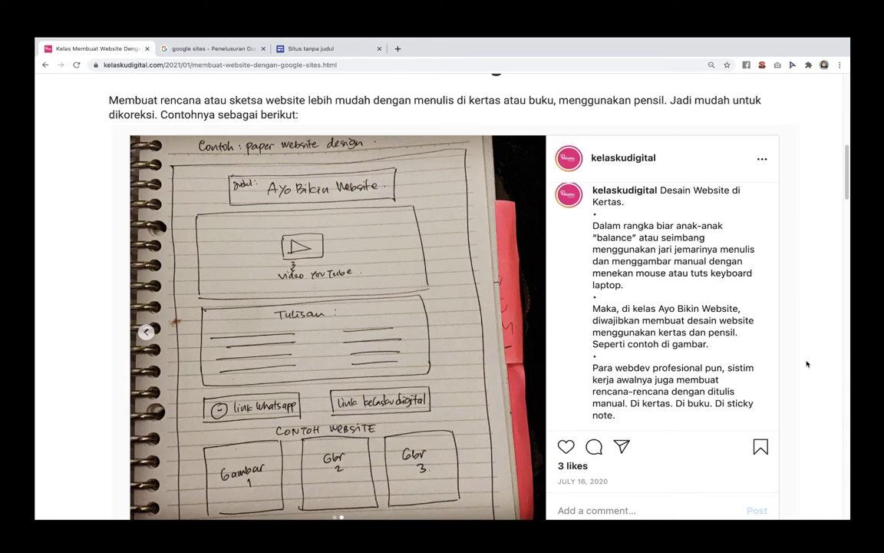
pyautogui.scroll(-1, 807, 364)
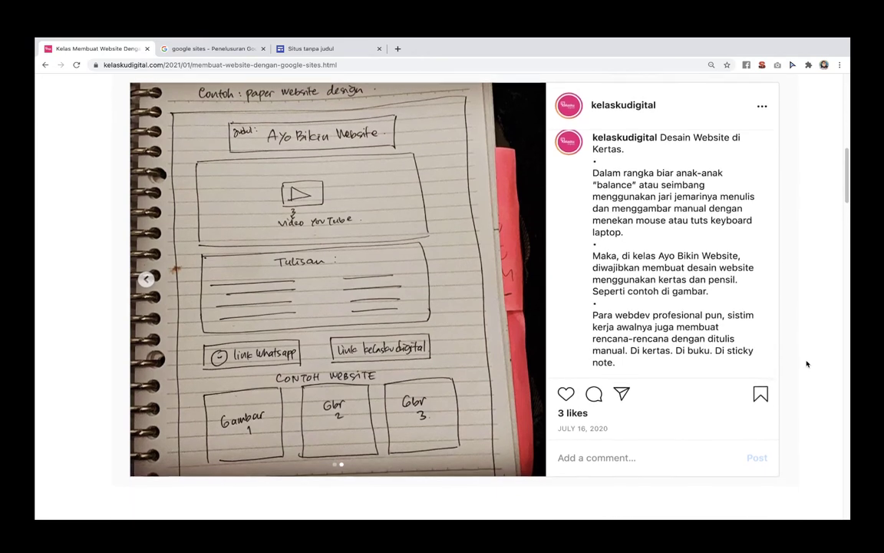
pyautogui.scroll(1, 807, 364)
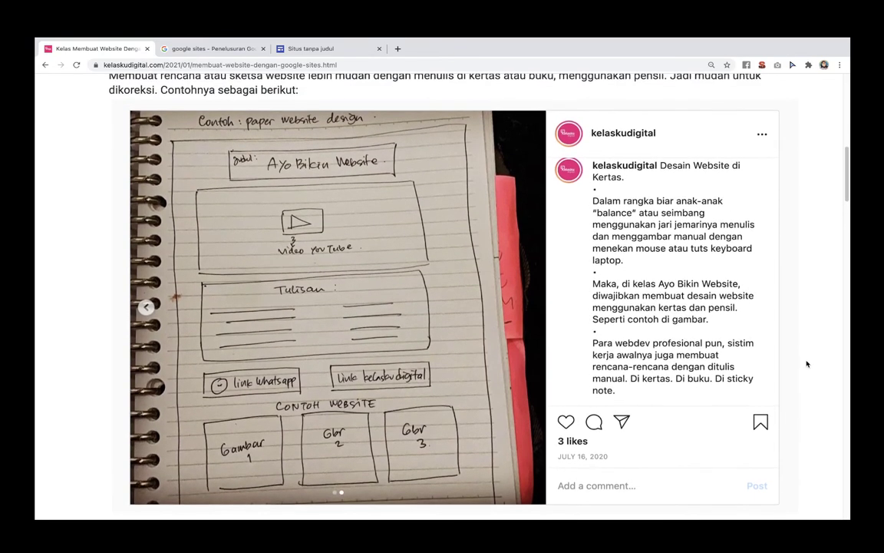
pyautogui.scroll(-1, 807, 363)
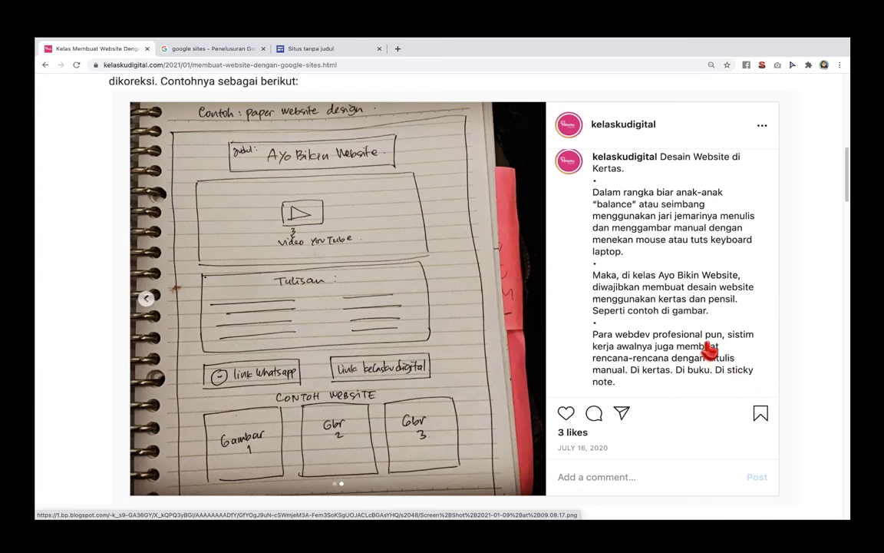
pyautogui.scroll(-1, 701, 353)
pyautogui.scroll(-2, 700, 353)
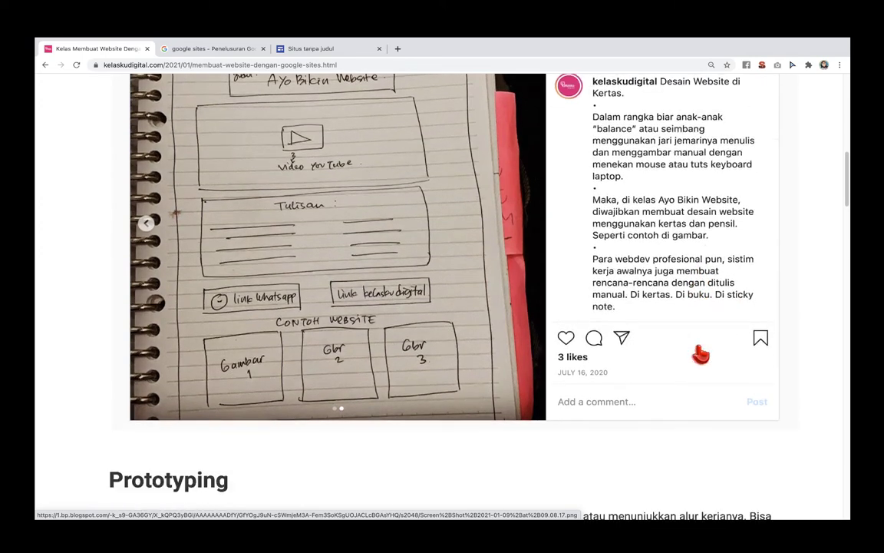
# - Read the Prototyping section's explanation and look over its Google Sites example, referring back to the paper sketch
pyautogui.scroll(-5, 701, 353)
pyautogui.scroll(-2, 701, 353)
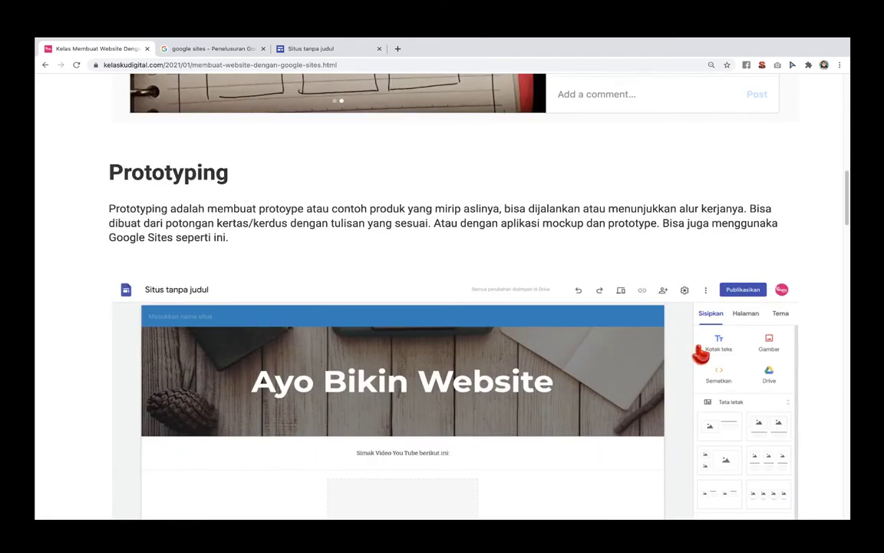
pyautogui.scroll(-2, 701, 353)
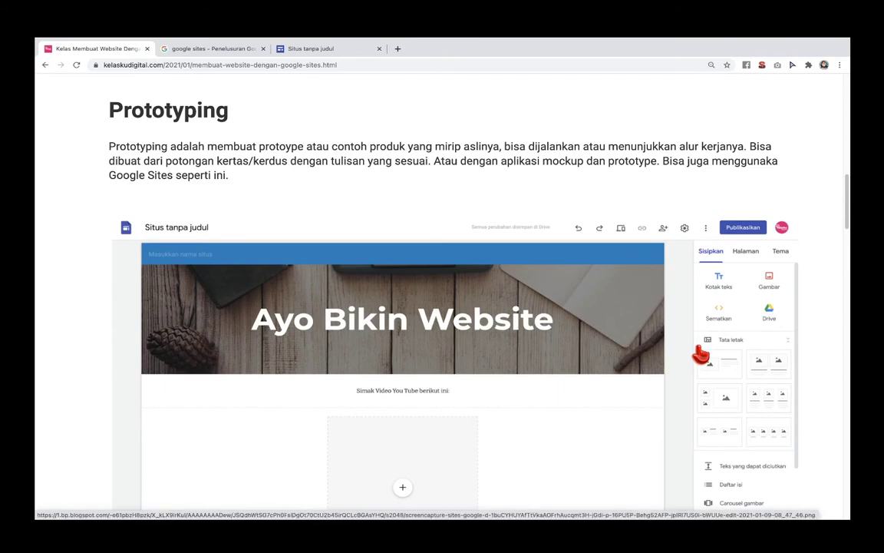
pyautogui.scroll(10, 701, 354)
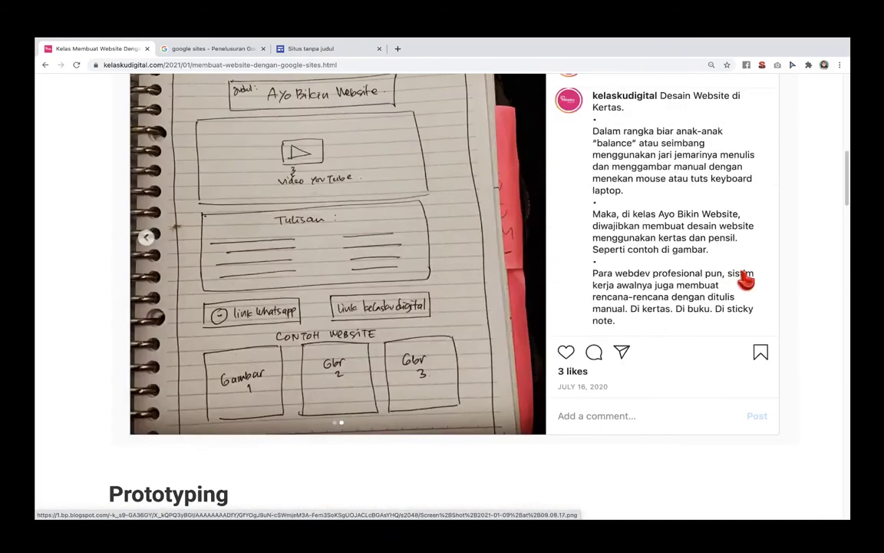
pyautogui.scroll(-10, 746, 280)
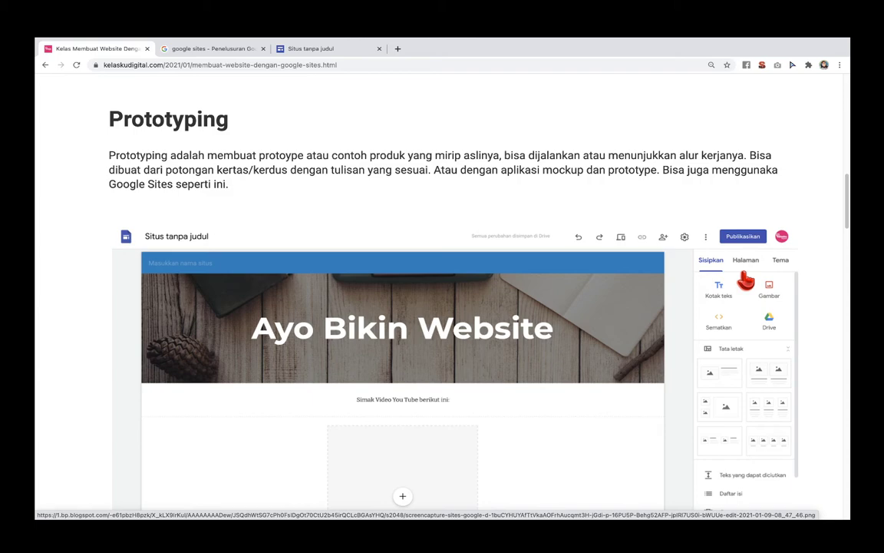
pyautogui.scroll(-5, 745, 281)
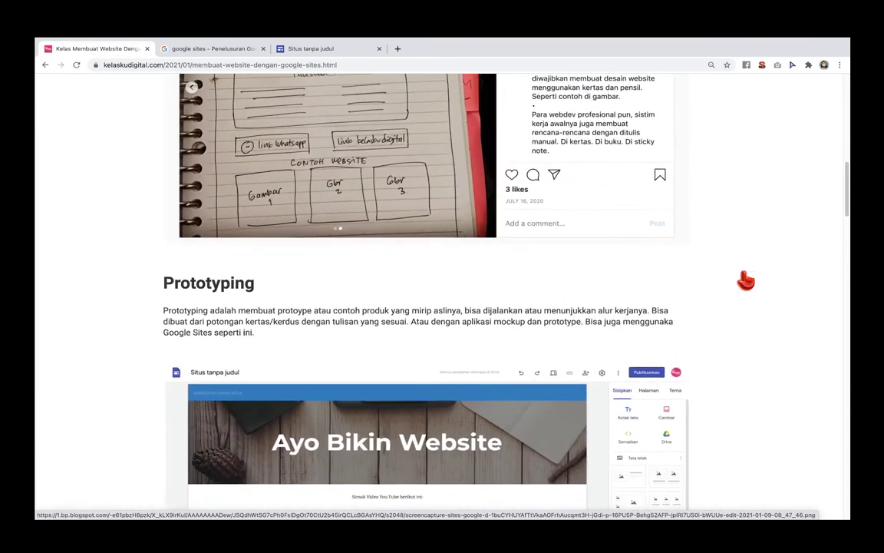
pyautogui.scroll(-3, 745, 281)
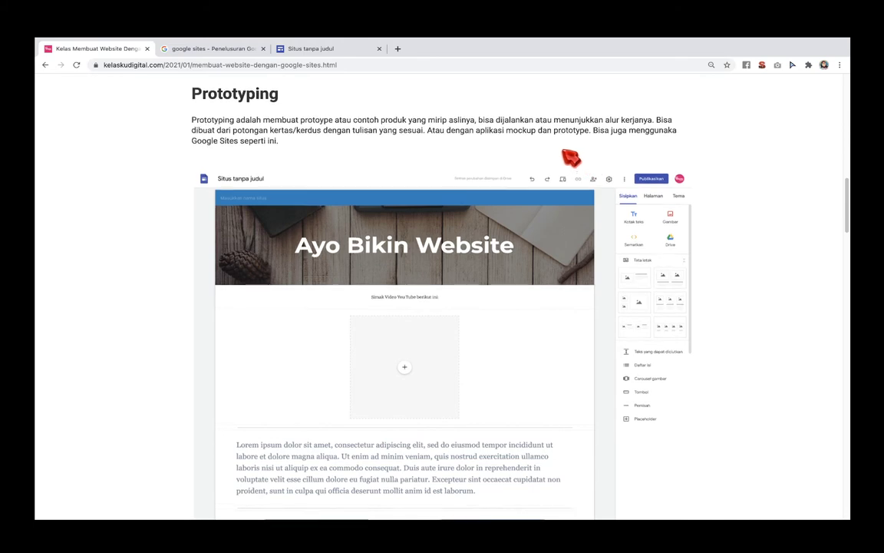
# - Review the paper sketch's layout from the title and video blocks through the text, links and example images
pyautogui.scroll(3, 568, 159)
pyautogui.scroll(1, 566, 159)
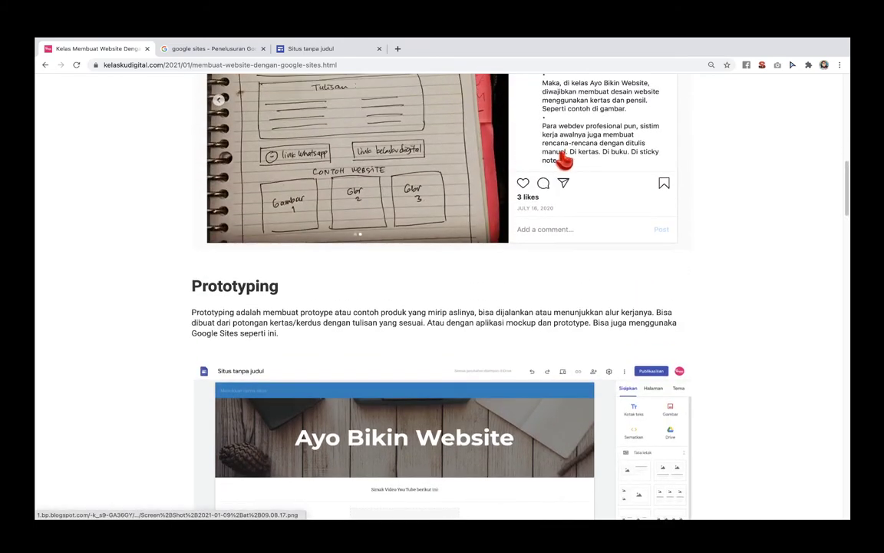
pyautogui.scroll(5, 501, 173)
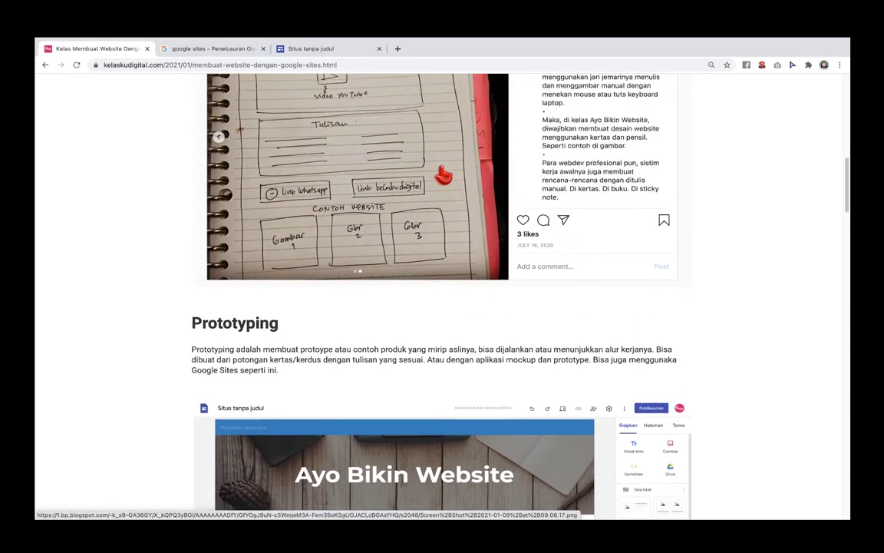
pyautogui.scroll(-2, 456, 208)
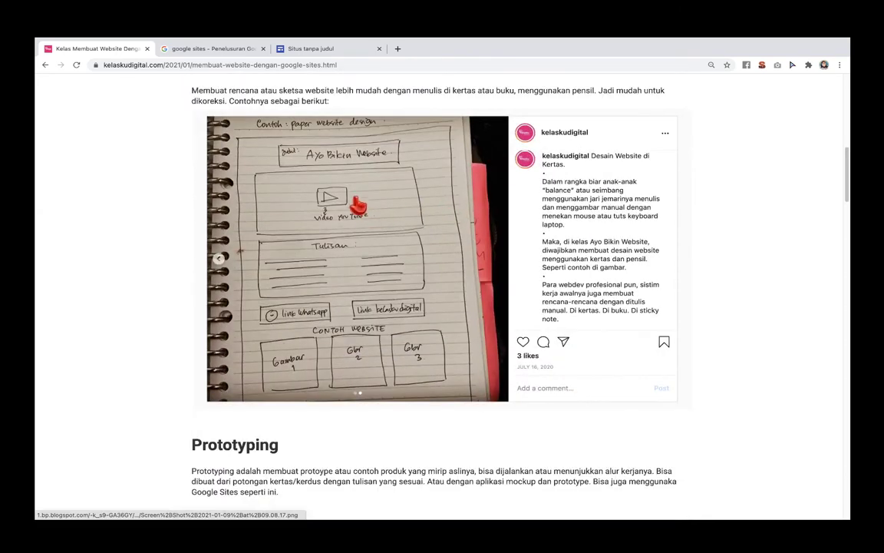
pyautogui.scroll(-1, 247, 180)
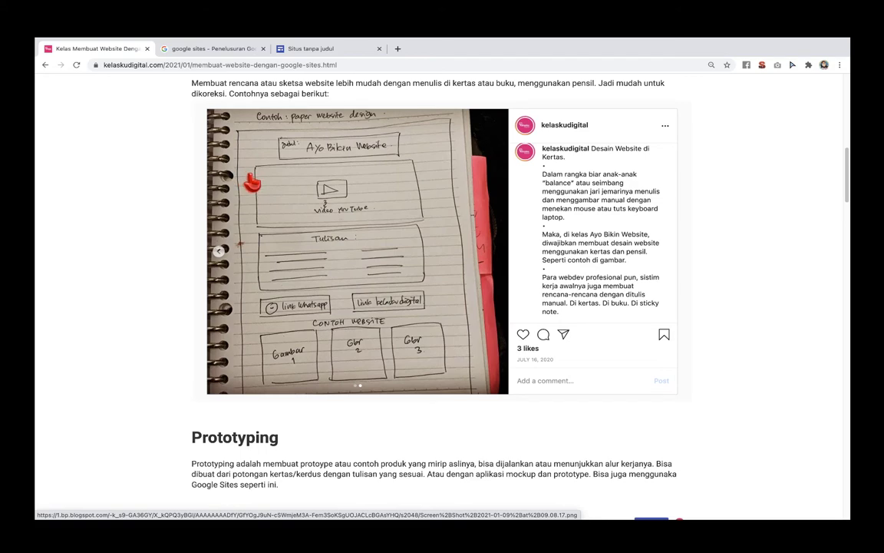
pyautogui.scroll(-3, 252, 182)
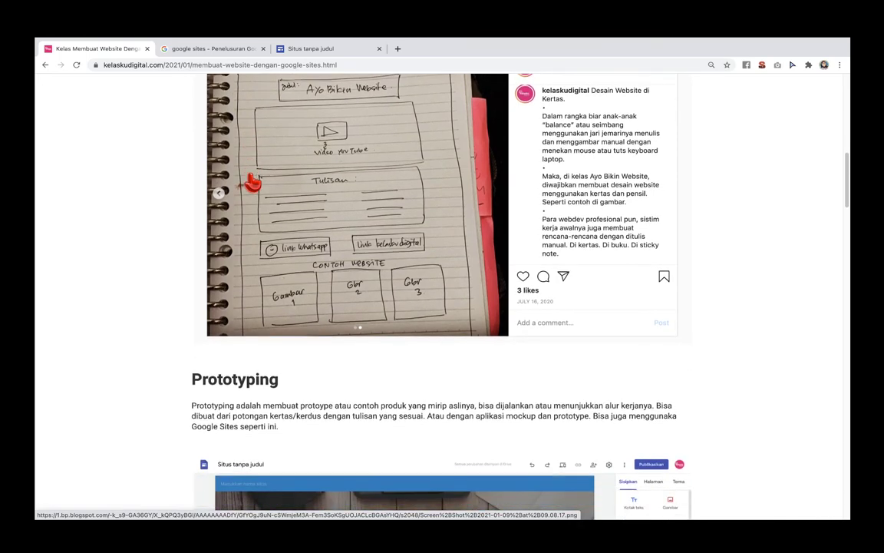
pyautogui.scroll(-1, 252, 183)
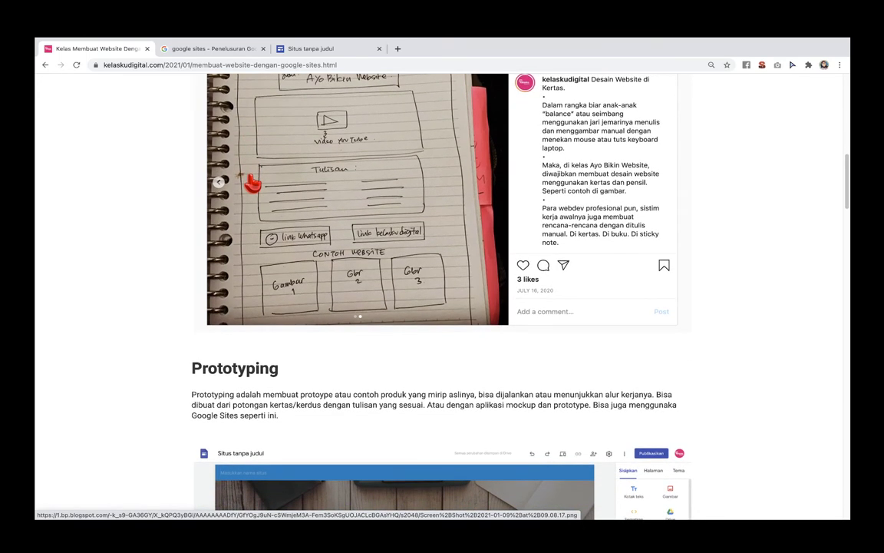
pyautogui.scroll(-3, 251, 182)
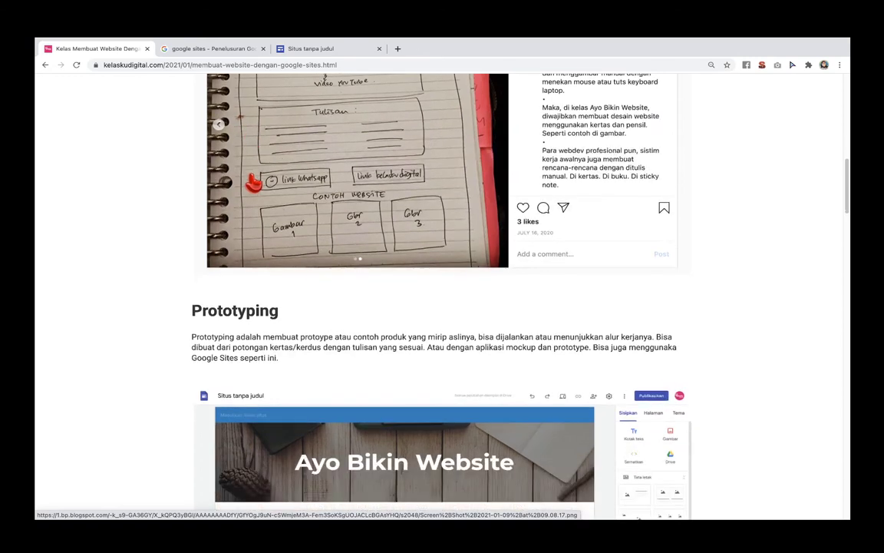
pyautogui.scroll(-2, 252, 183)
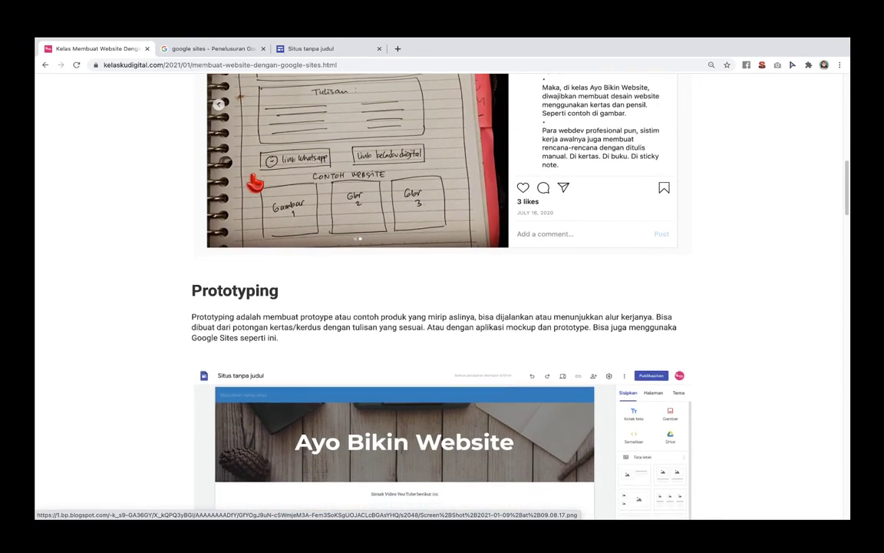
# - Examine the "Ayo Bikin Website" Google Sites prototype's header, video placeholder, text, link buttons and image placeholders
pyautogui.scroll(-3, 254, 183)
pyautogui.scroll(-5, 256, 182)
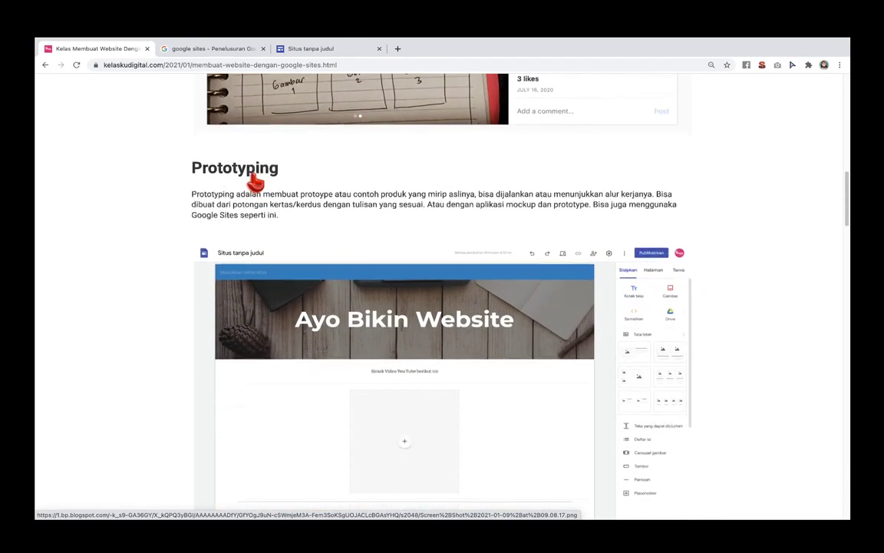
pyautogui.scroll(-8, 258, 182)
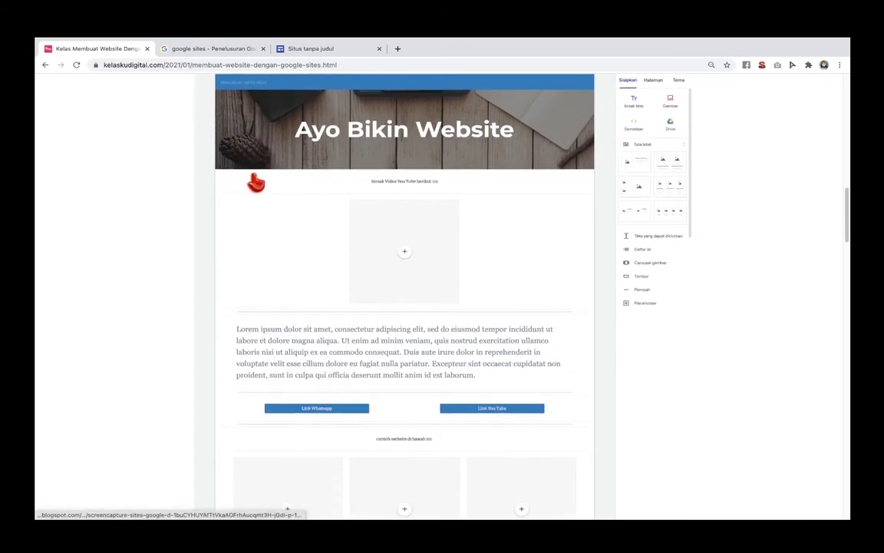
pyautogui.scroll(2, 256, 183)
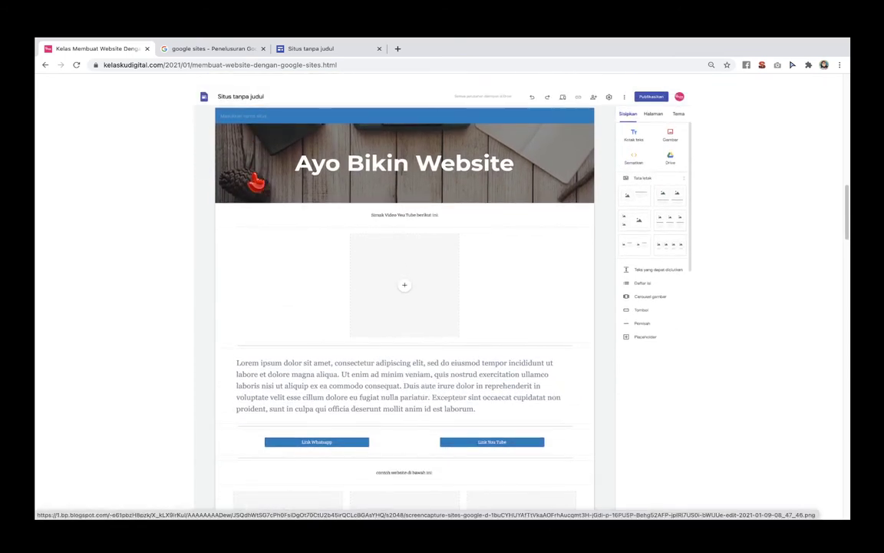
pyautogui.scroll(1, 257, 184)
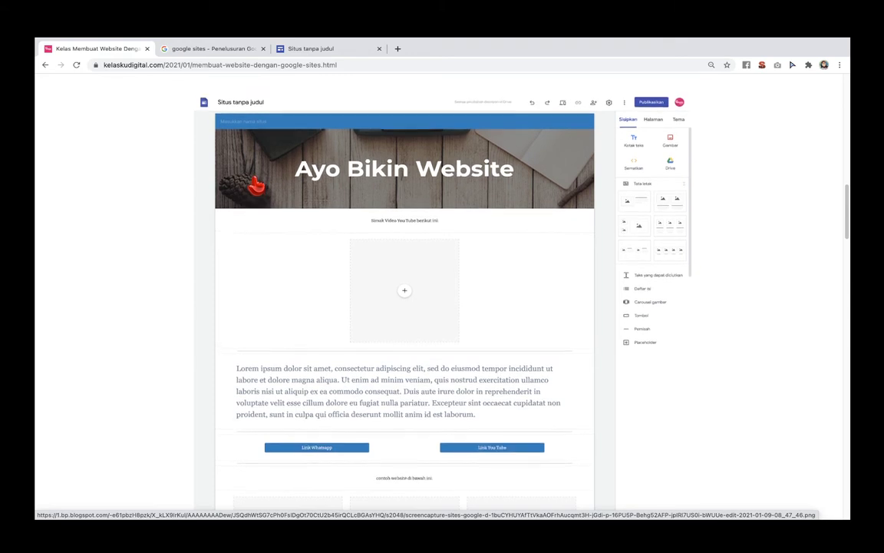
pyautogui.scroll(1, 257, 184)
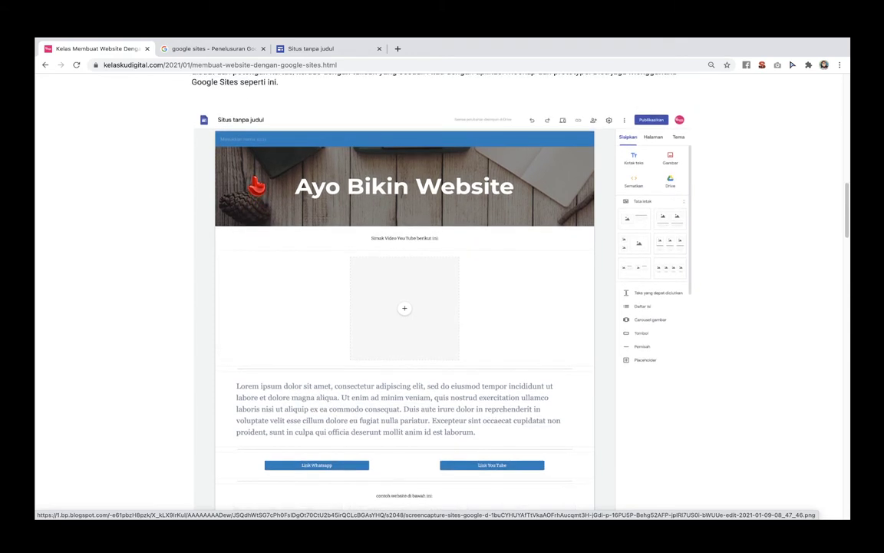
pyautogui.scroll(-1, 257, 185)
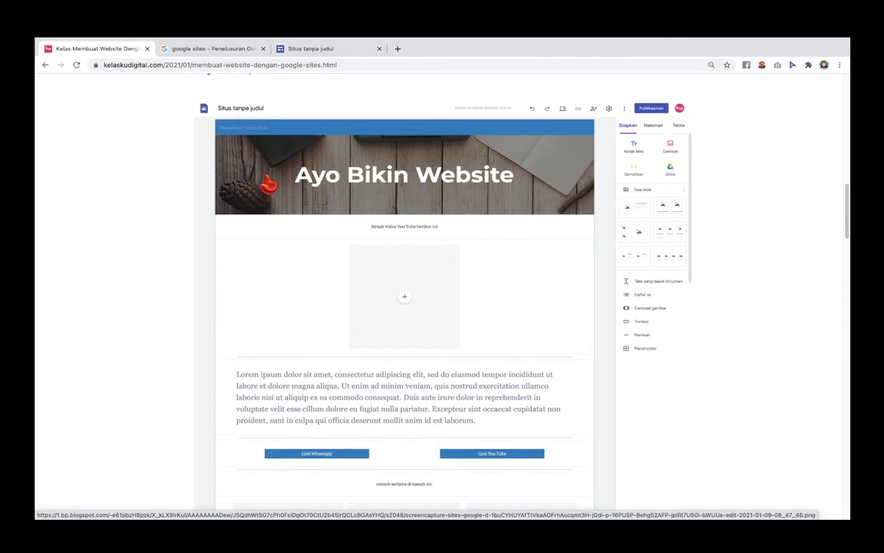
pyautogui.scroll(-1, 282, 182)
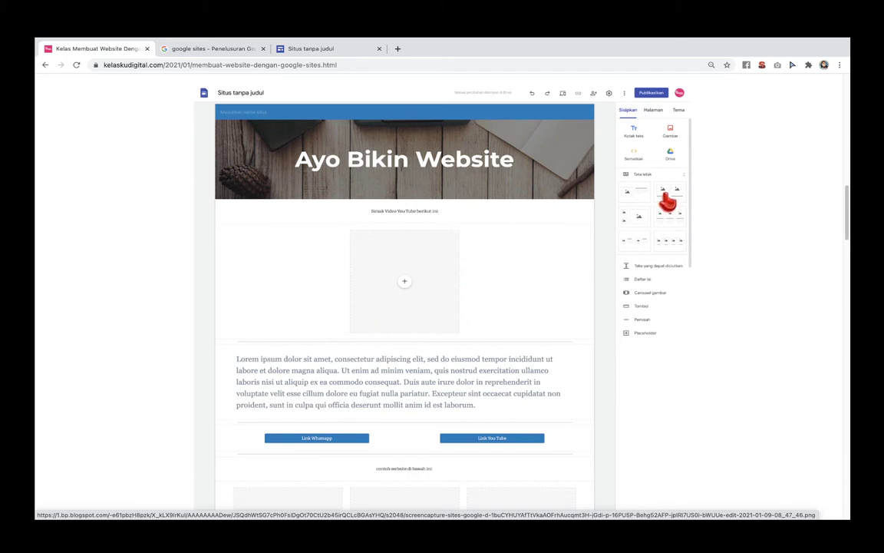
# - Examine the rest of the "Ayo Bikin Website" prototype, covering its text, link buttons, three image placeholders and footer list
pyautogui.scroll(-5, 529, 272)
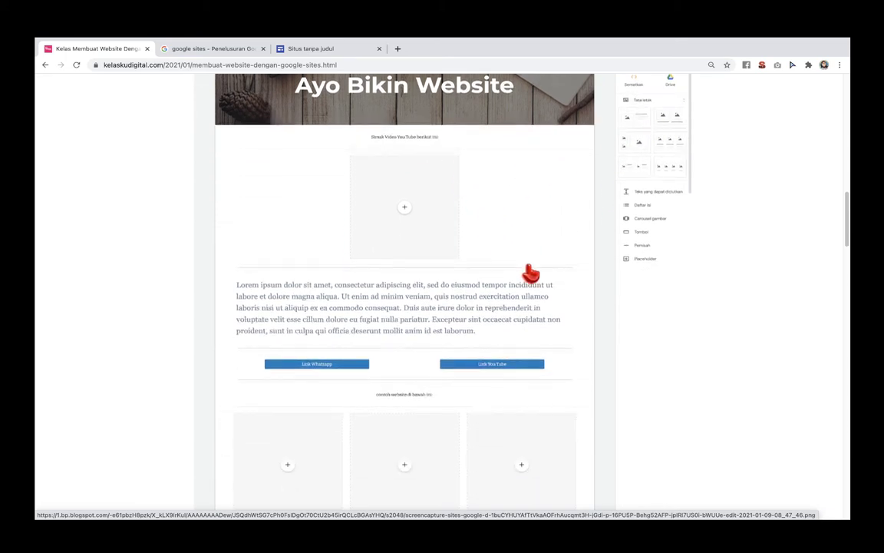
pyautogui.scroll(-1, 530, 273)
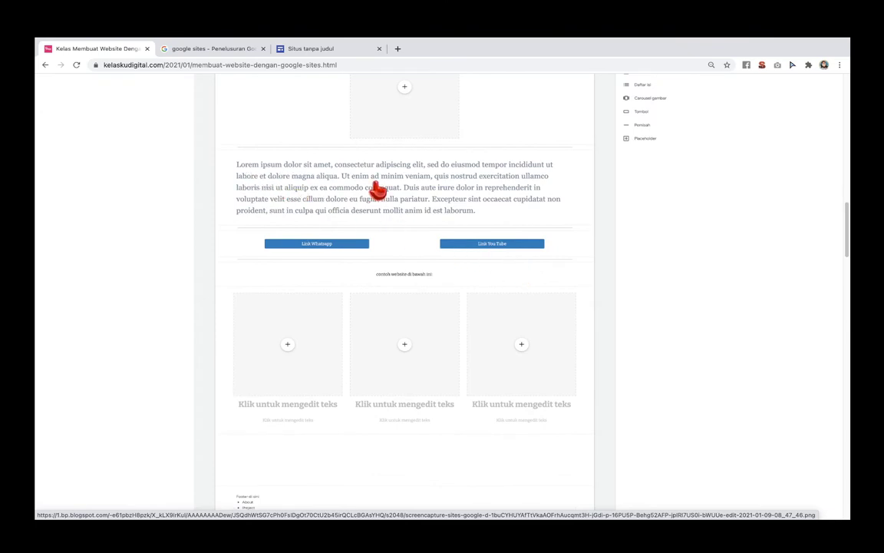
pyautogui.scroll(-1, 491, 223)
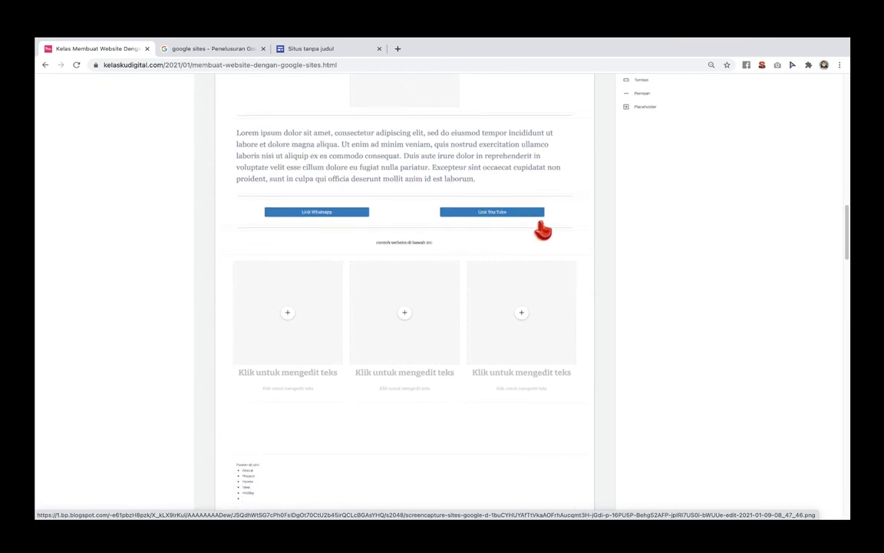
pyautogui.scroll(-1, 458, 295)
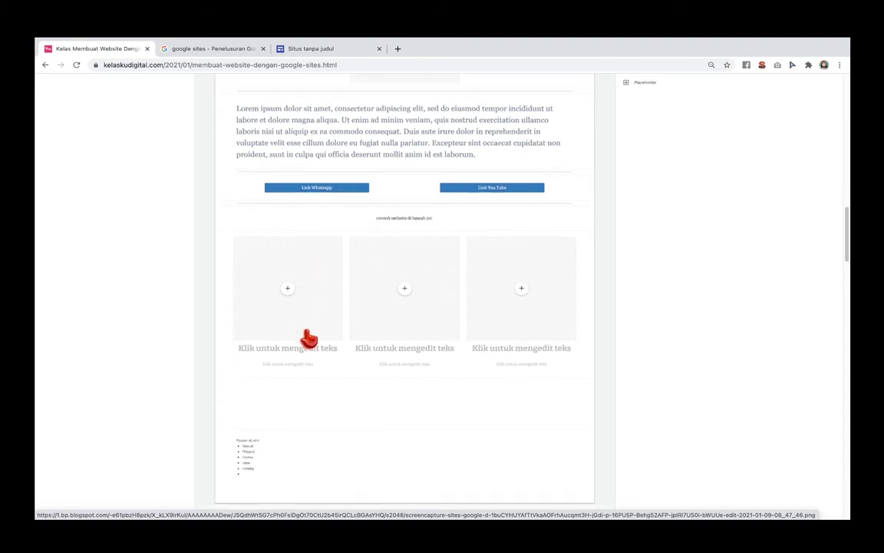
pyautogui.scroll(-2, 501, 331)
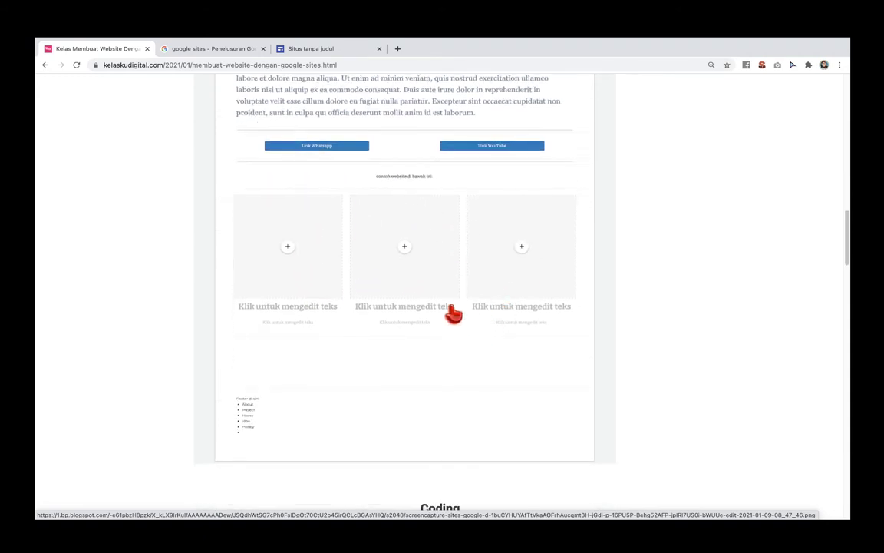
pyautogui.scroll(4, 452, 312)
pyautogui.scroll(5, 433, 161)
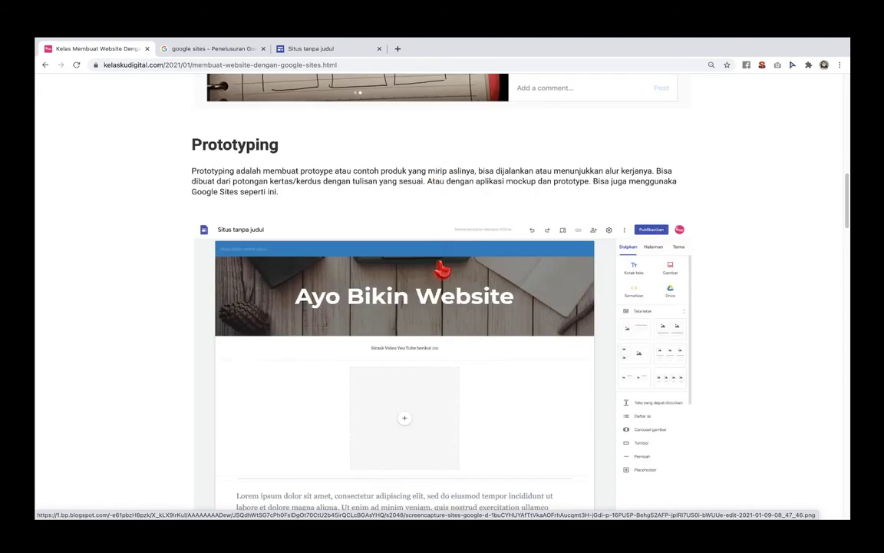
pyautogui.scroll(-2, 442, 289)
pyautogui.scroll(-6, 443, 289)
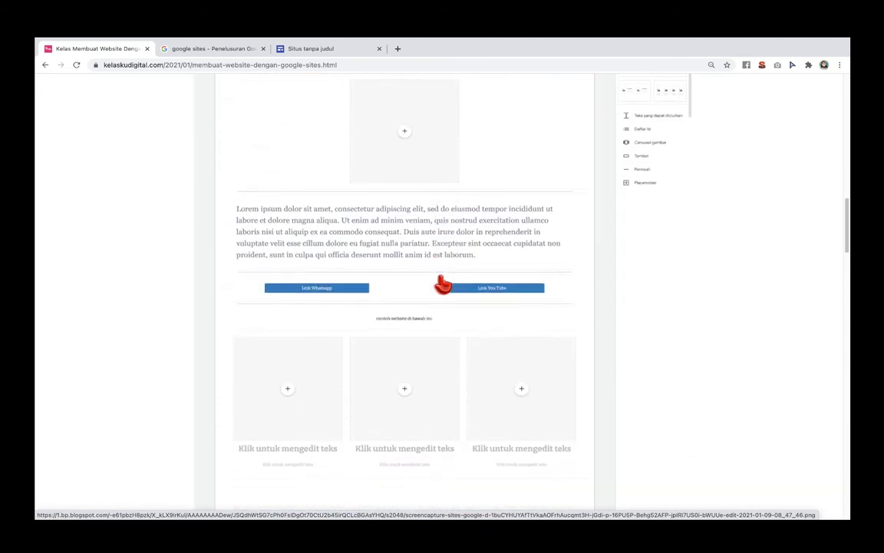
pyautogui.scroll(-1, 487, 317)
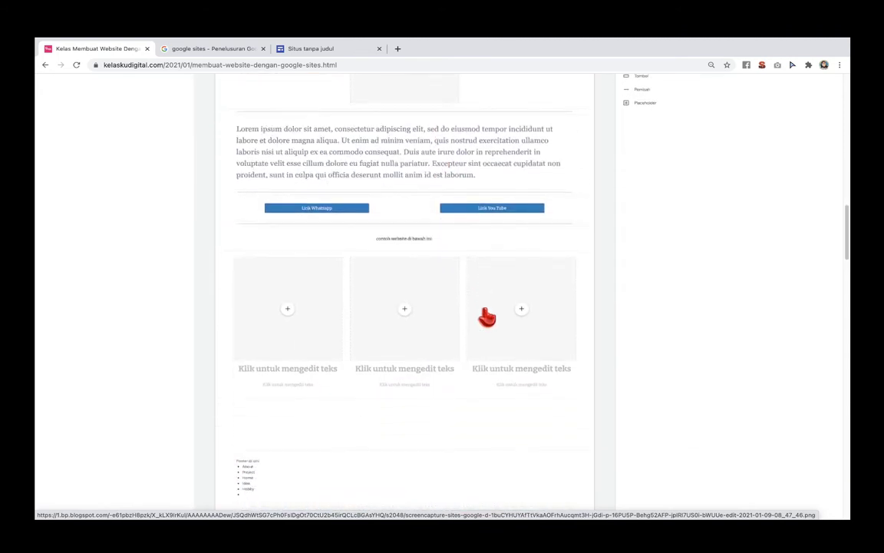
pyautogui.scroll(-3, 487, 316)
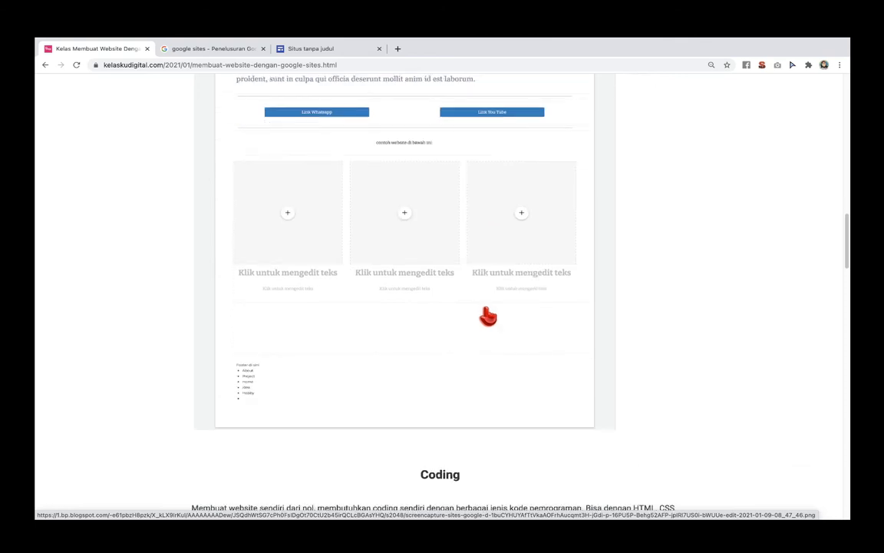
pyautogui.scroll(-1, 488, 315)
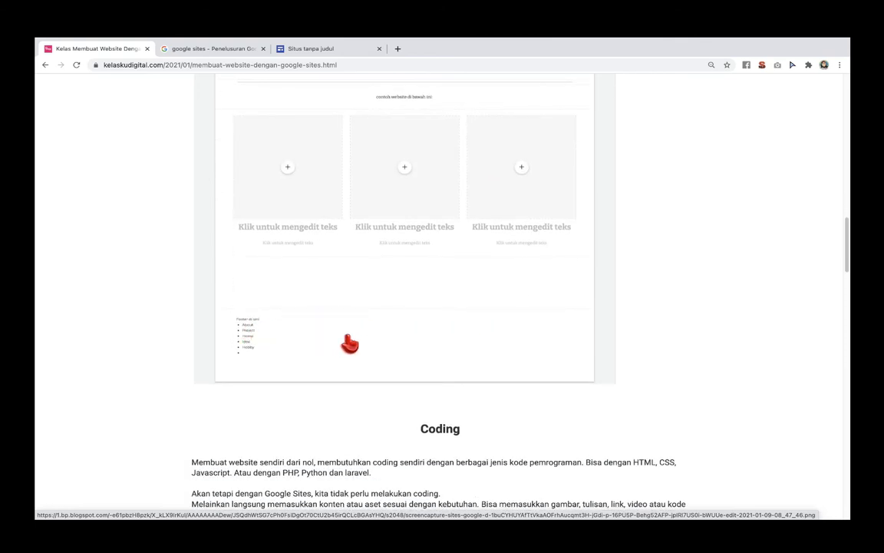
# - Read the Coding section and examine its filled-in Google Sites example with the video, text, link buttons and fruit images
pyautogui.scroll(-6, 517, 351)
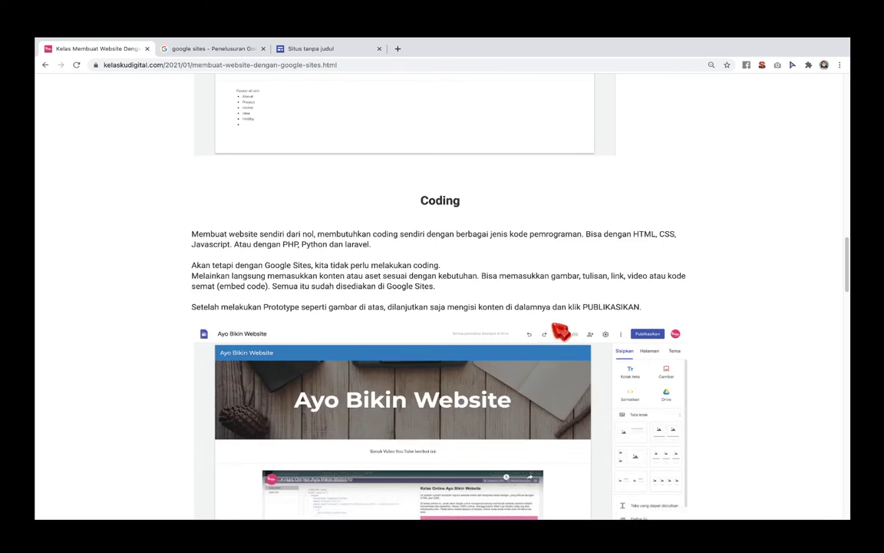
pyautogui.scroll(-1, 743, 304)
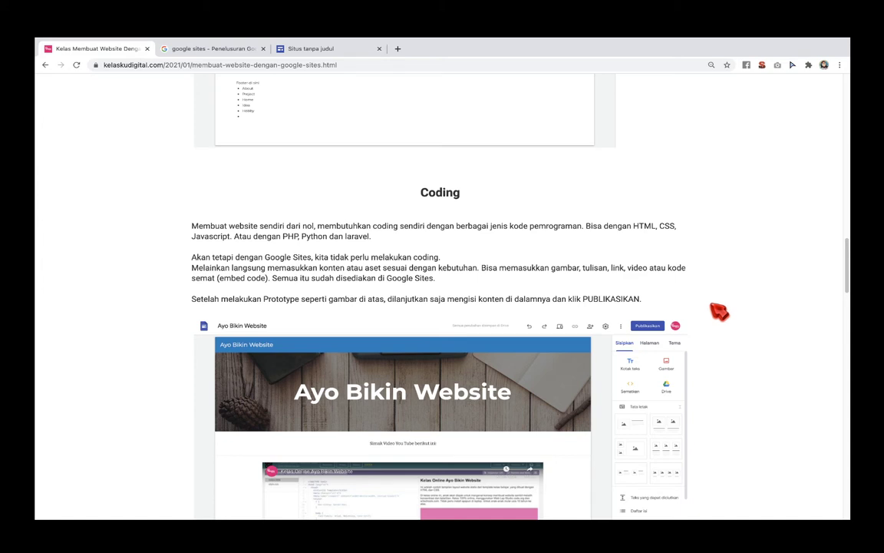
pyautogui.scroll(-3, 717, 307)
pyautogui.scroll(-2, 633, 210)
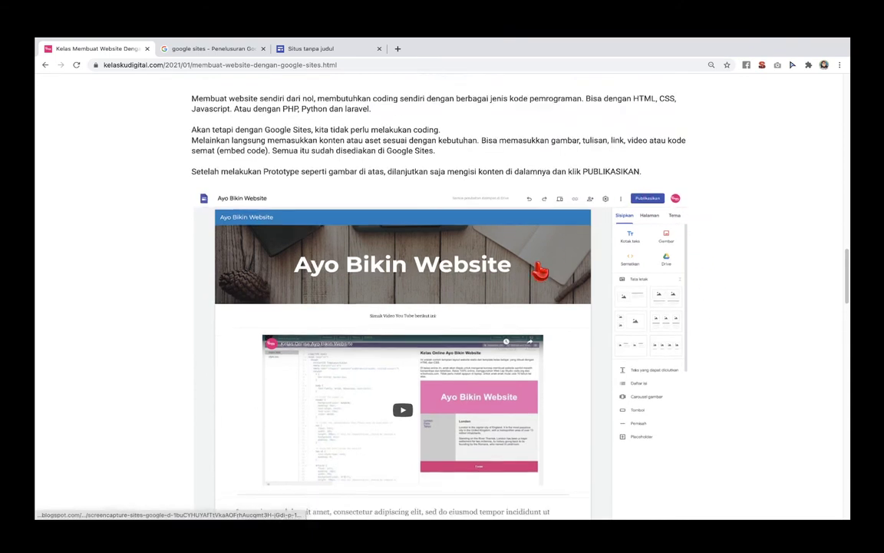
pyautogui.scroll(-2, 449, 326)
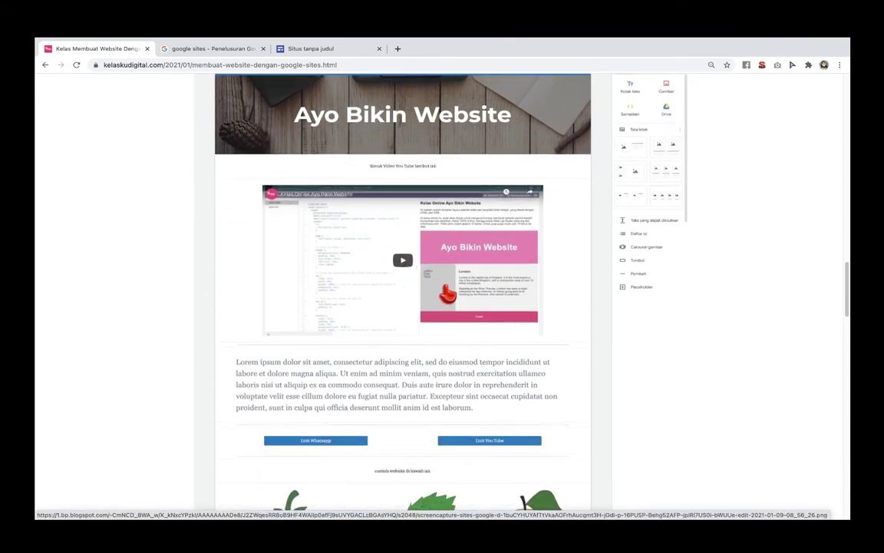
pyautogui.scroll(-5, 403, 264)
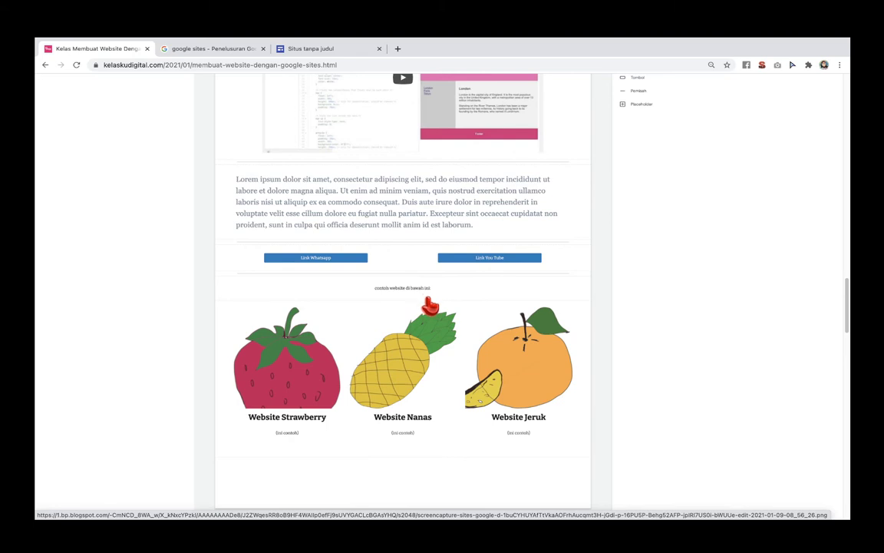
pyautogui.scroll(-2, 432, 319)
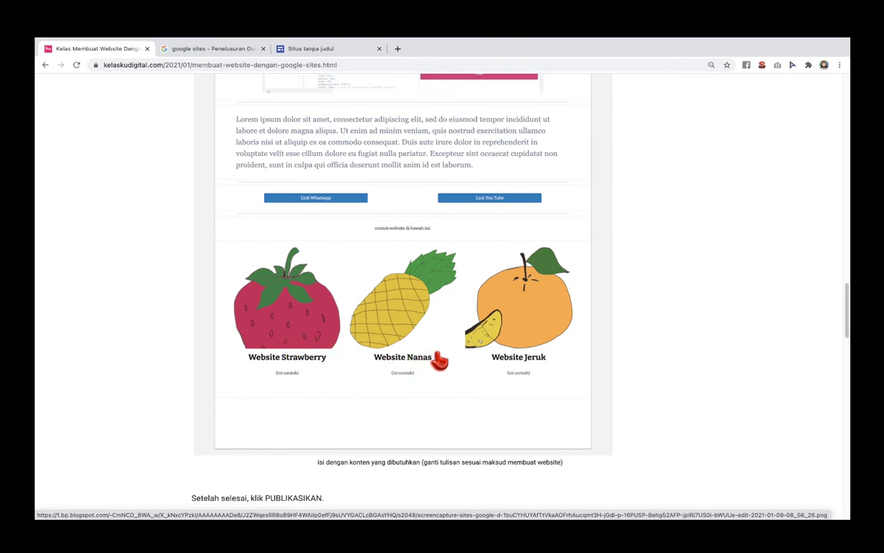
# - Open the article's link to the published "Ayo Bikin Website" site in a new tab and switch to it
pyautogui.scroll(-1, 535, 333)
pyautogui.scroll(-3, 534, 332)
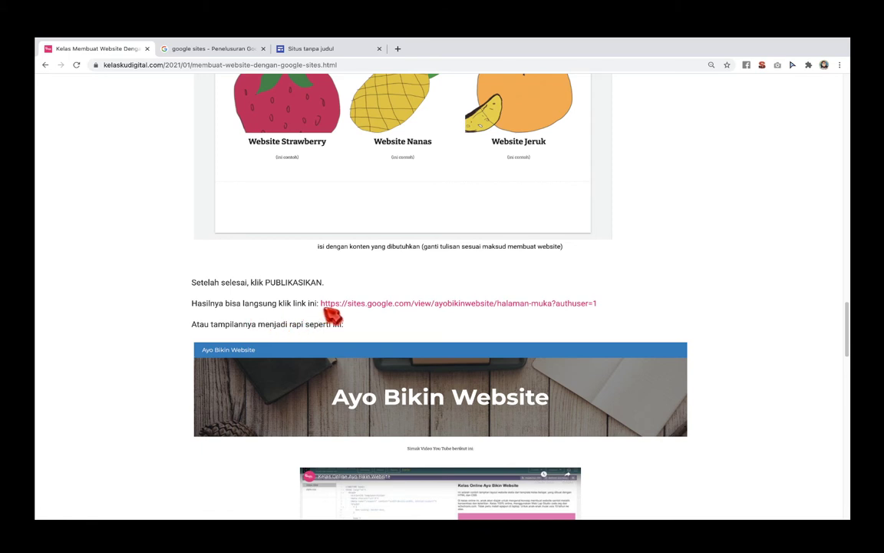
pyautogui.rightClick(428, 306)
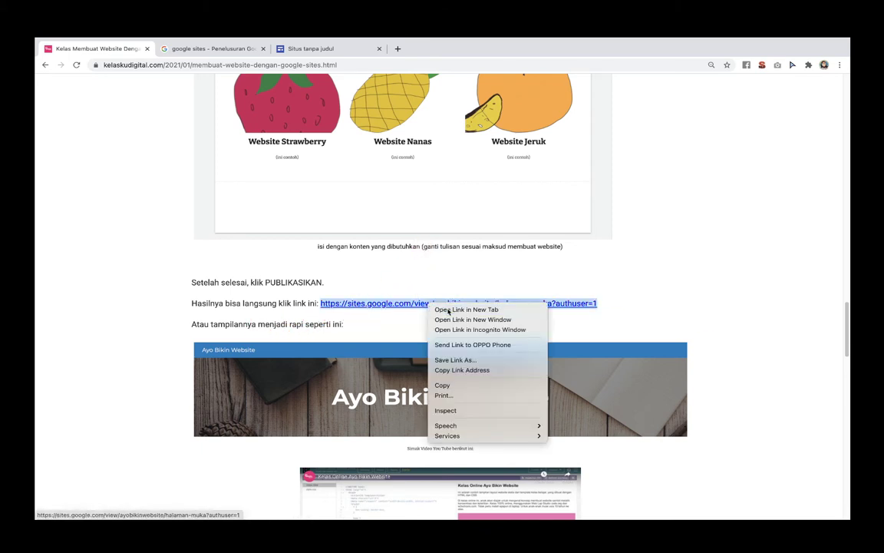
pyautogui.click(449, 307)
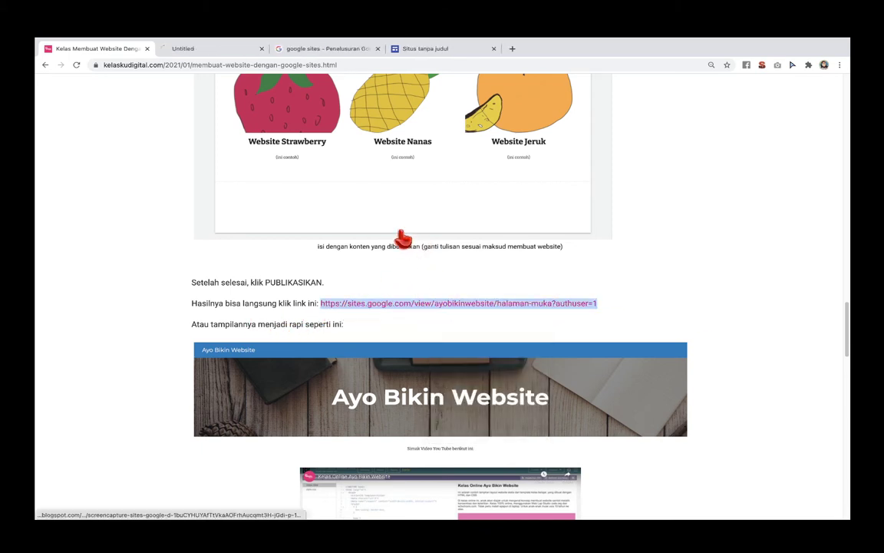
pyautogui.click(209, 49)
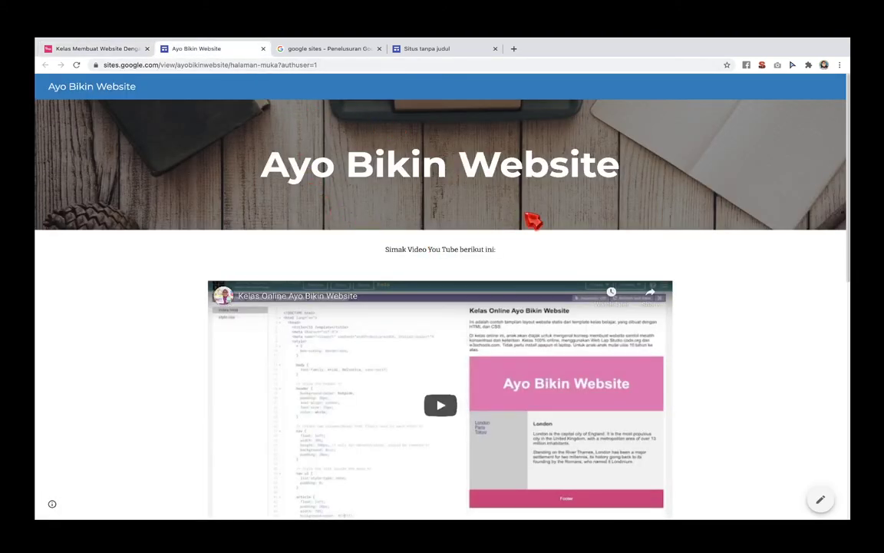
# - Play the embedded "Kelas Online Ayo Bikin Website" video on the published site briefly, and pause it
pyautogui.scroll(-5, 519, 218)
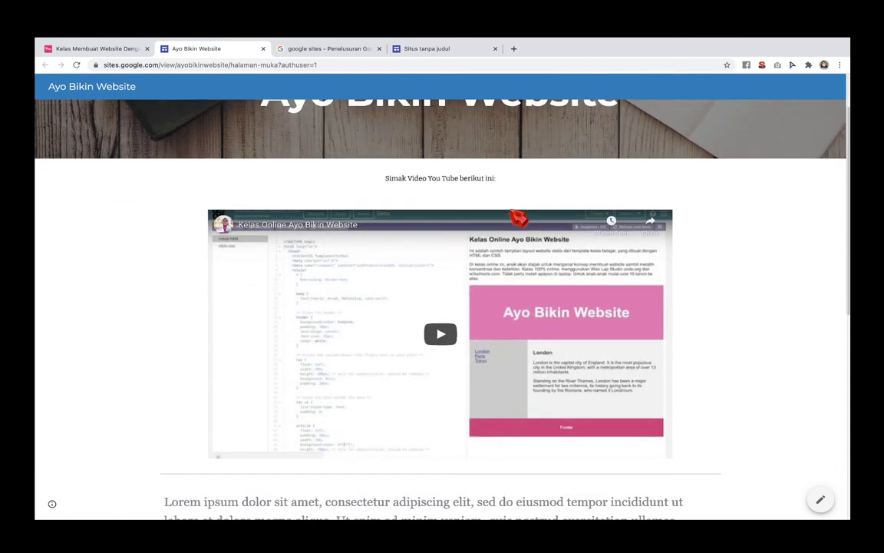
pyautogui.scroll(3, 476, 196)
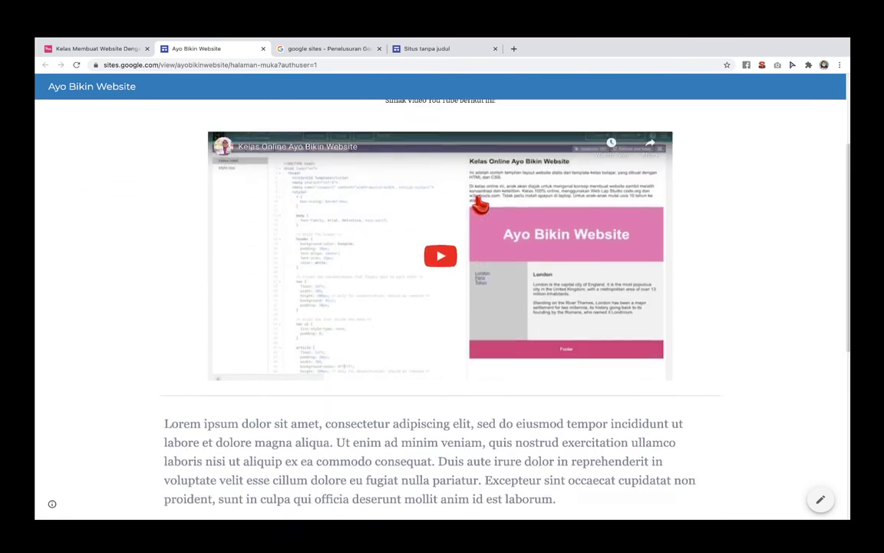
pyautogui.click(442, 290)
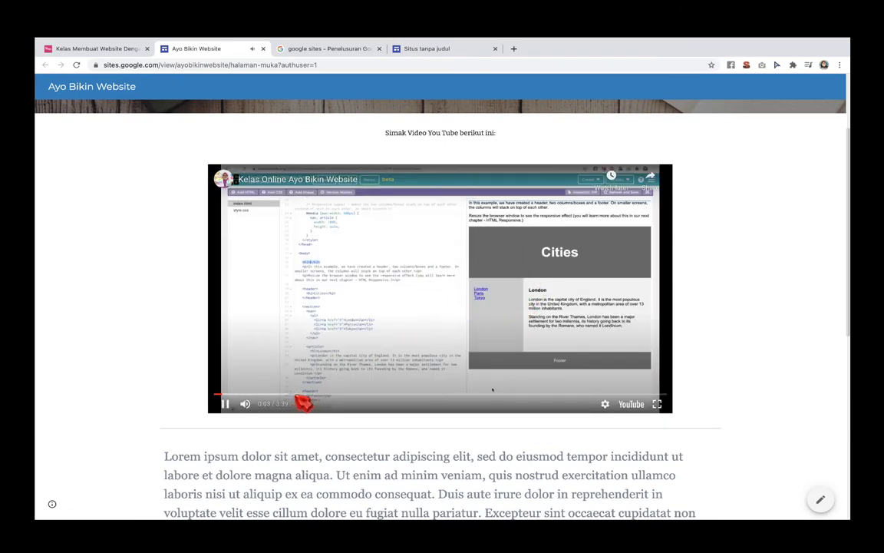
pyautogui.click(228, 405)
# - Test the published site's Link Whatsapp and Link You Tube buttons, closing each page they open
pyautogui.scroll(-5, 453, 409)
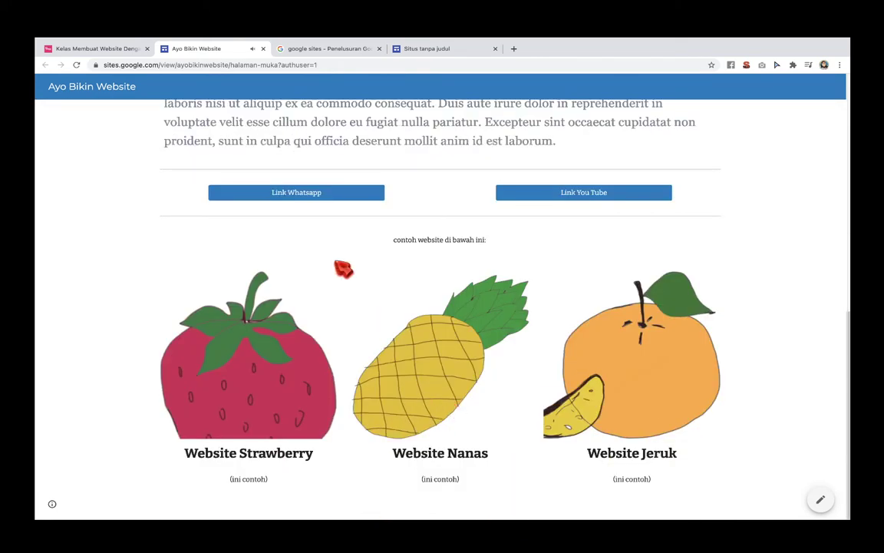
pyautogui.click(313, 198)
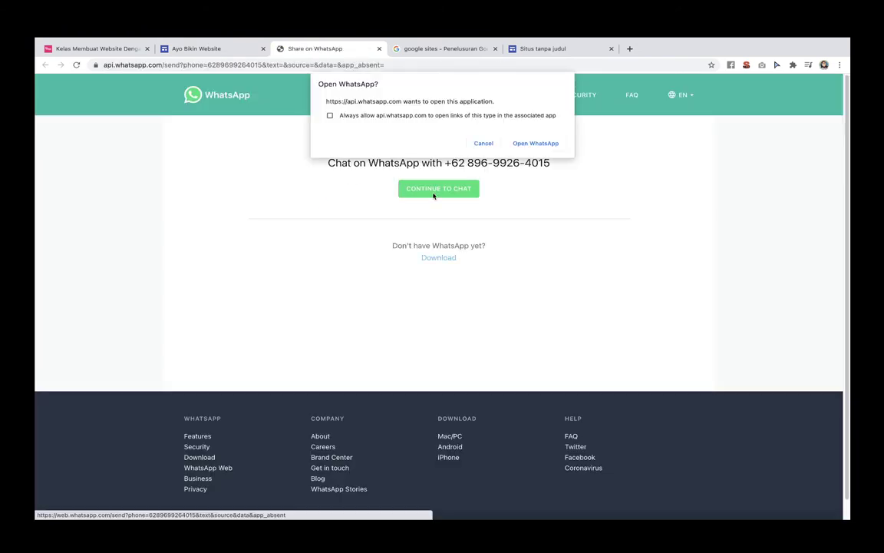
pyautogui.click(377, 49)
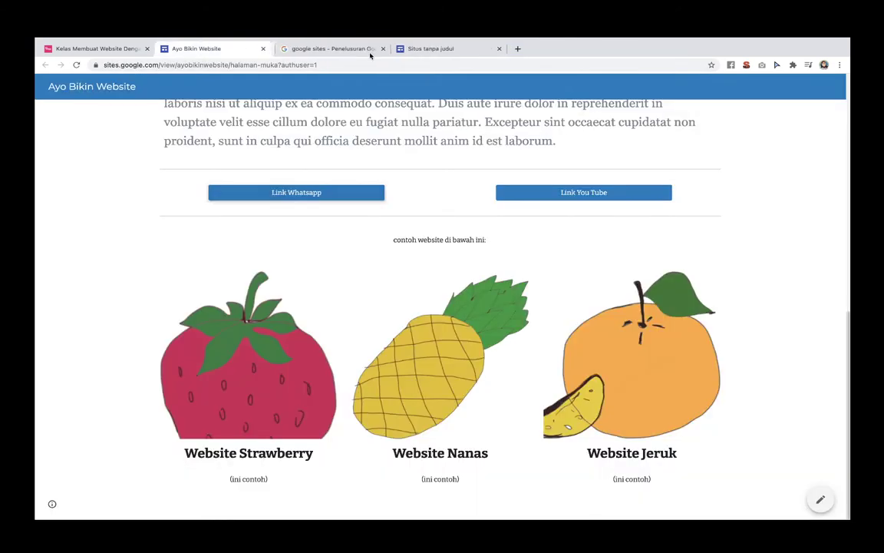
pyautogui.click(551, 191)
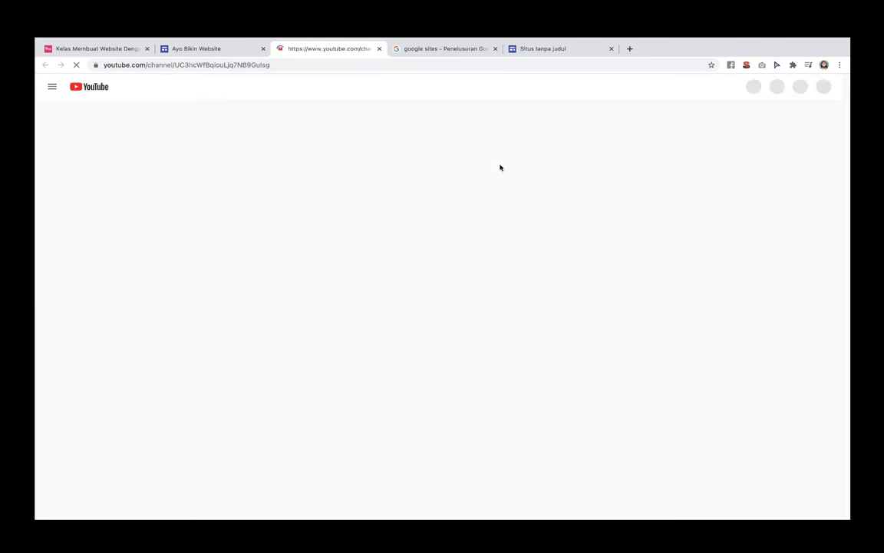
pyautogui.click(378, 48)
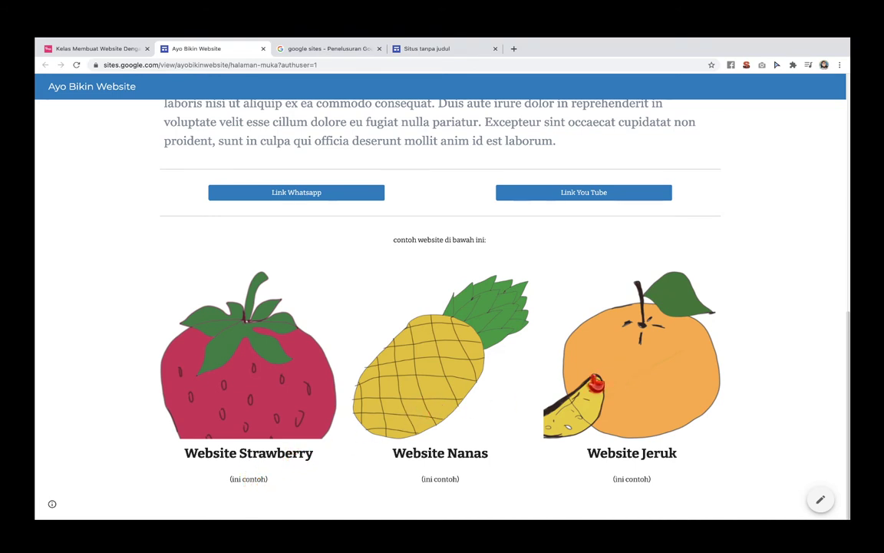
# - Look over the published one-page site from its header and video to the fruit website examples
pyautogui.scroll(15, 503, 343)
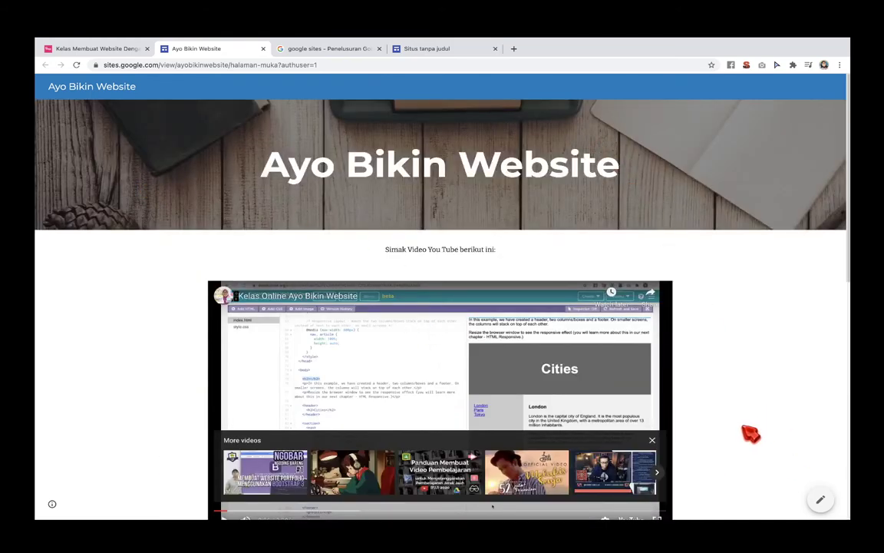
pyautogui.scroll(-2, 778, 381)
pyautogui.scroll(-5, 777, 382)
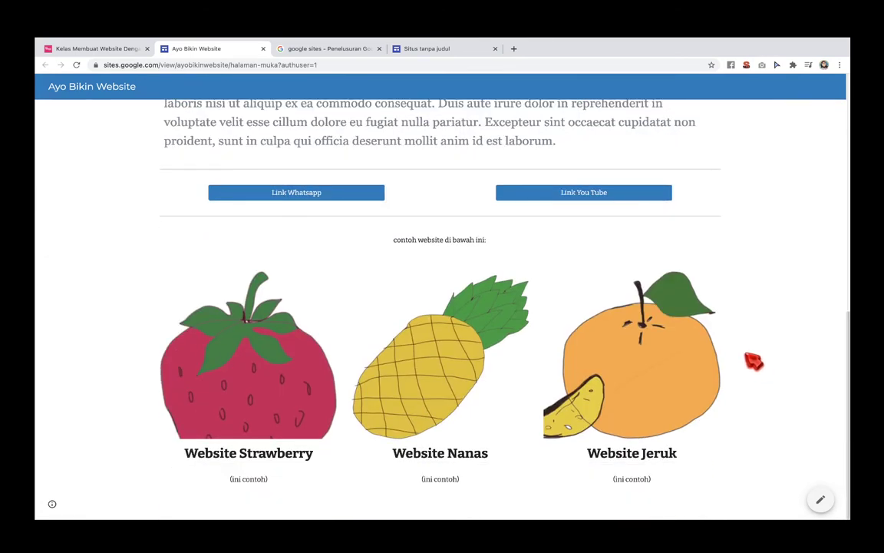
pyautogui.scroll(4, 722, 274)
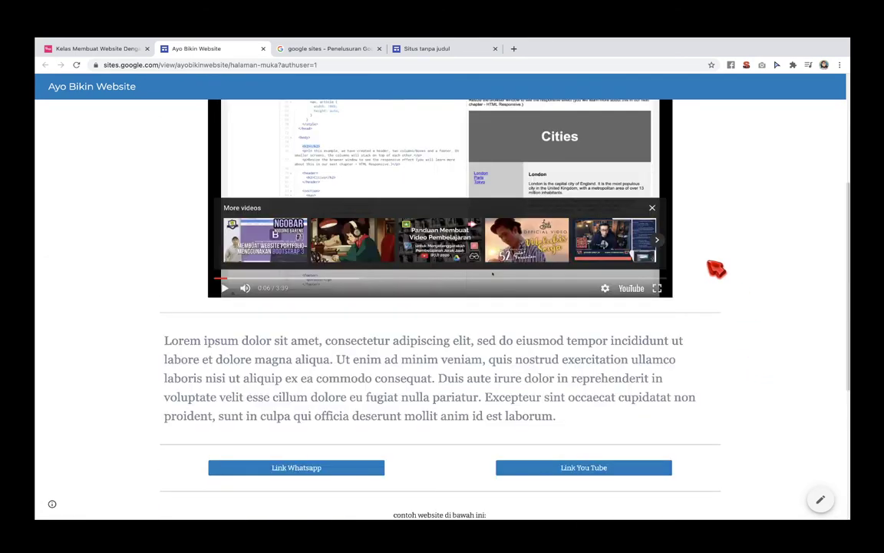
# - Return to the Kelasku Digital article and review the published landing page screenshot through to the Deploying section
pyautogui.click(81, 48)
pyautogui.click(166, 272)
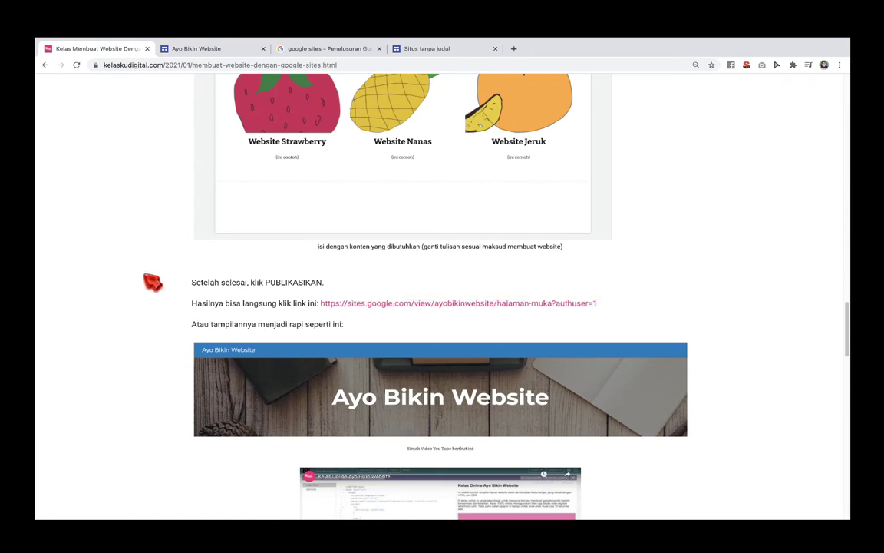
pyautogui.scroll(-1, 146, 280)
pyautogui.scroll(-2, 153, 282)
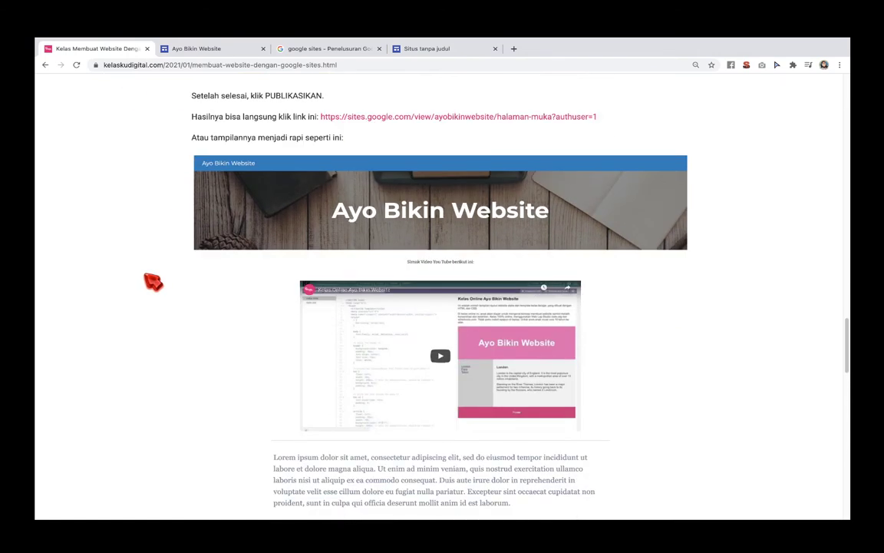
pyautogui.scroll(-1, 152, 281)
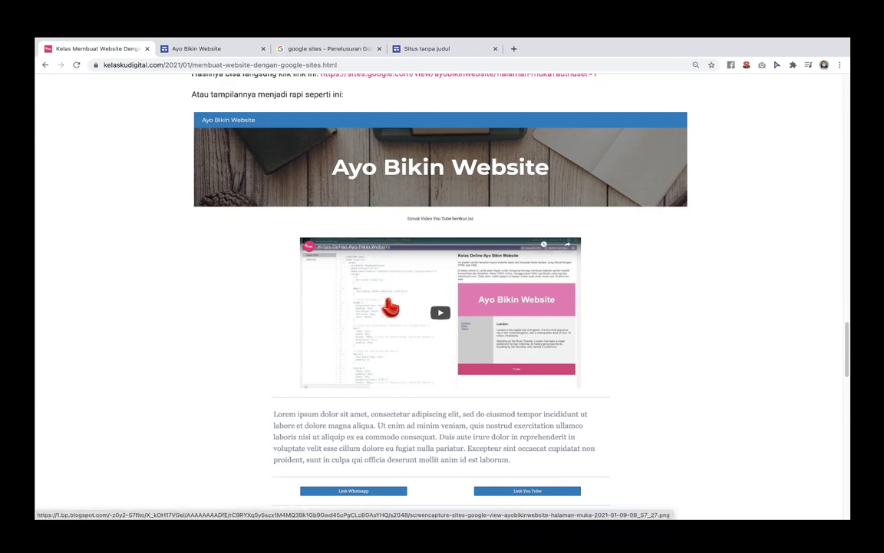
pyautogui.scroll(-2, 391, 311)
pyautogui.scroll(-5, 391, 305)
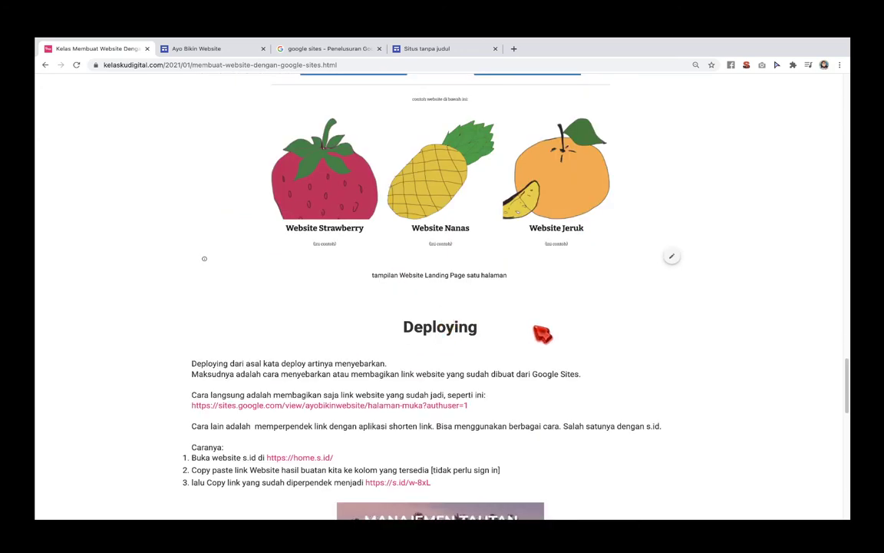
# - Read the article's Deploying section, the Google Drive editing instructions and the sample e-certificate through to the related posts
pyautogui.scroll(-1, 557, 330)
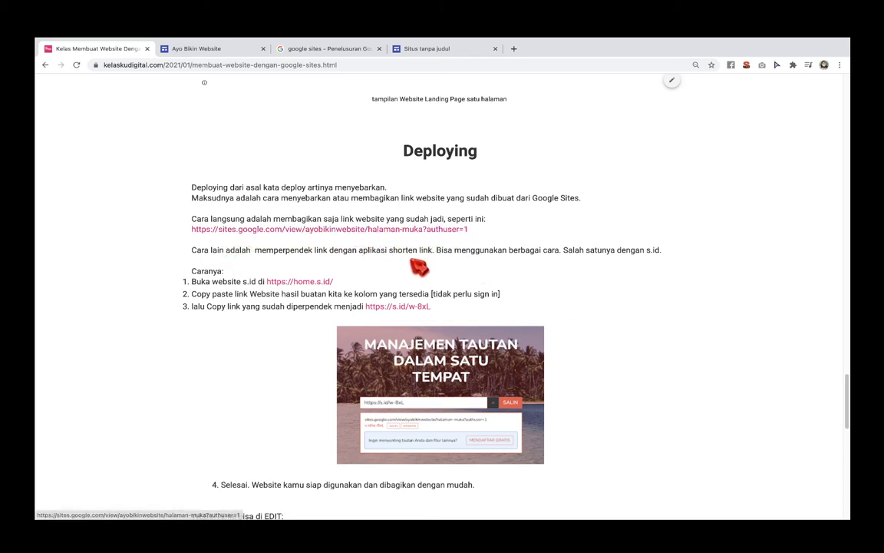
pyautogui.scroll(-3, 414, 263)
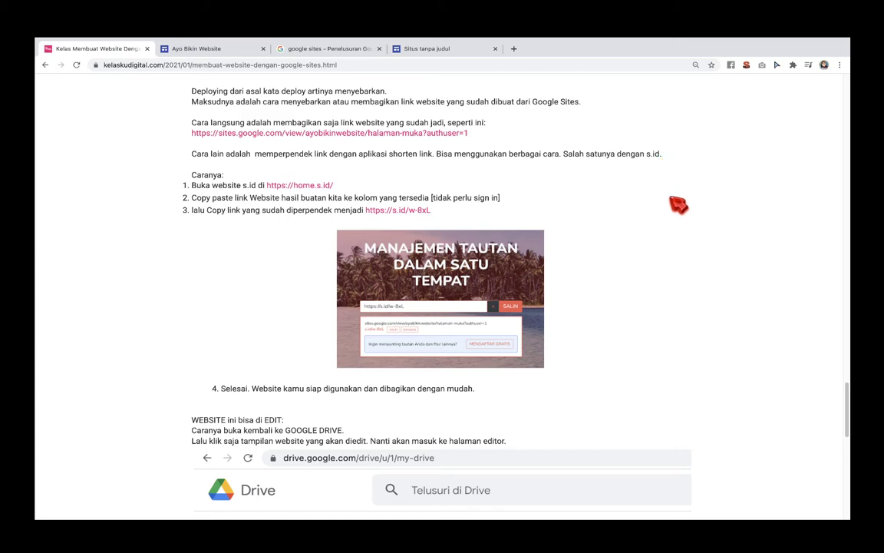
pyautogui.scroll(-2, 683, 215)
pyautogui.scroll(-5, 685, 220)
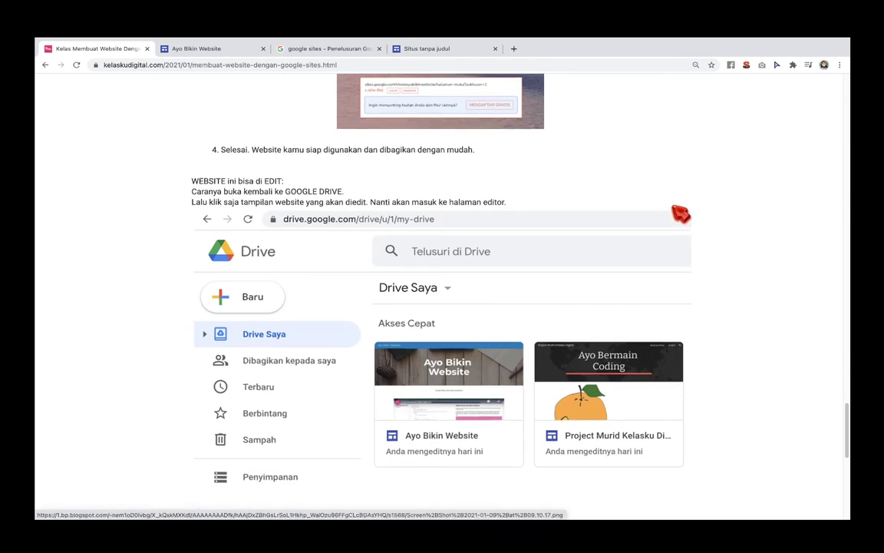
pyautogui.scroll(-1, 681, 214)
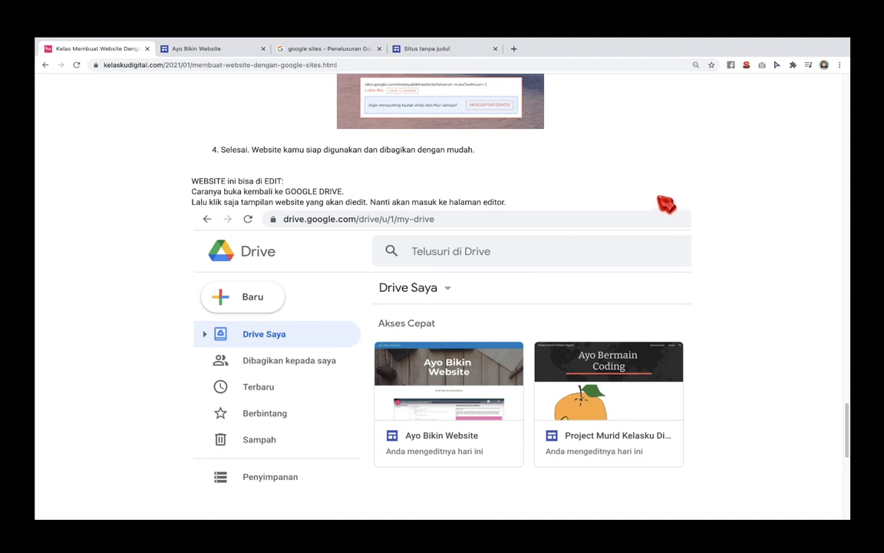
pyautogui.scroll(-3, 667, 200)
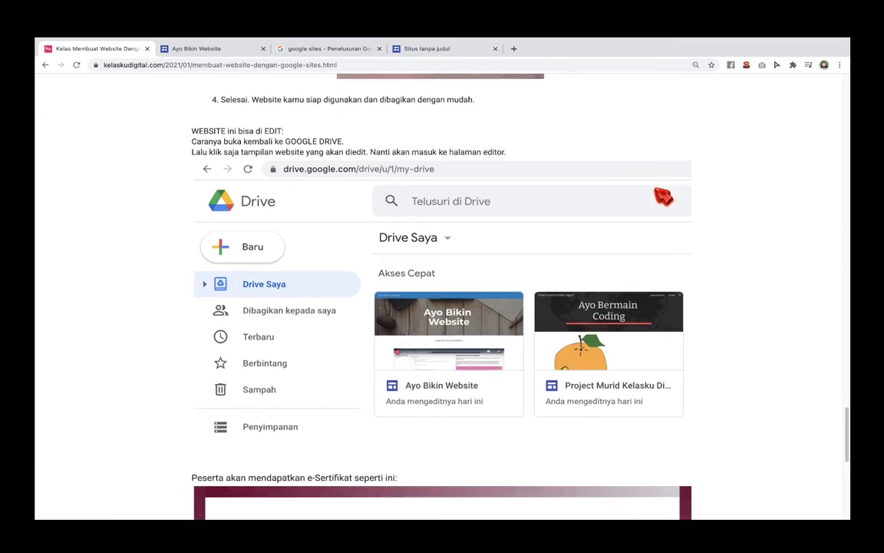
pyautogui.scroll(-5, 455, 191)
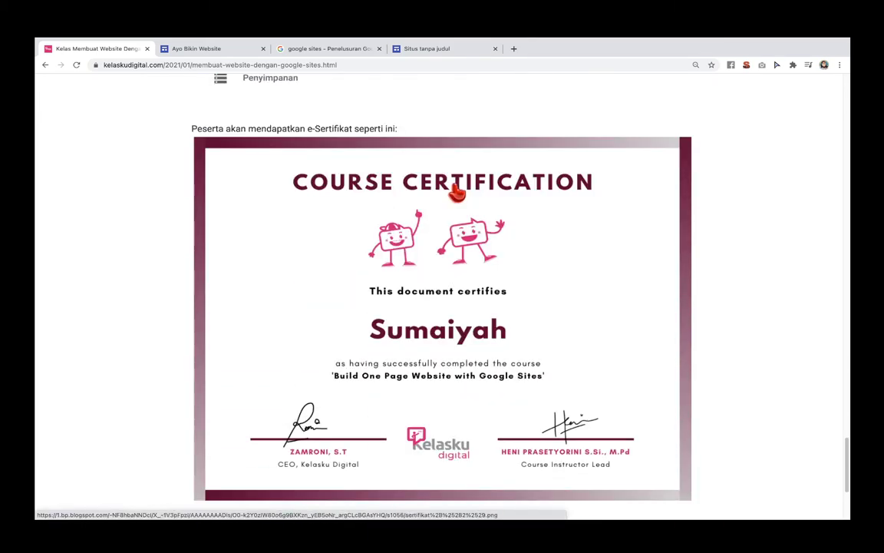
pyautogui.scroll(-3, 484, 196)
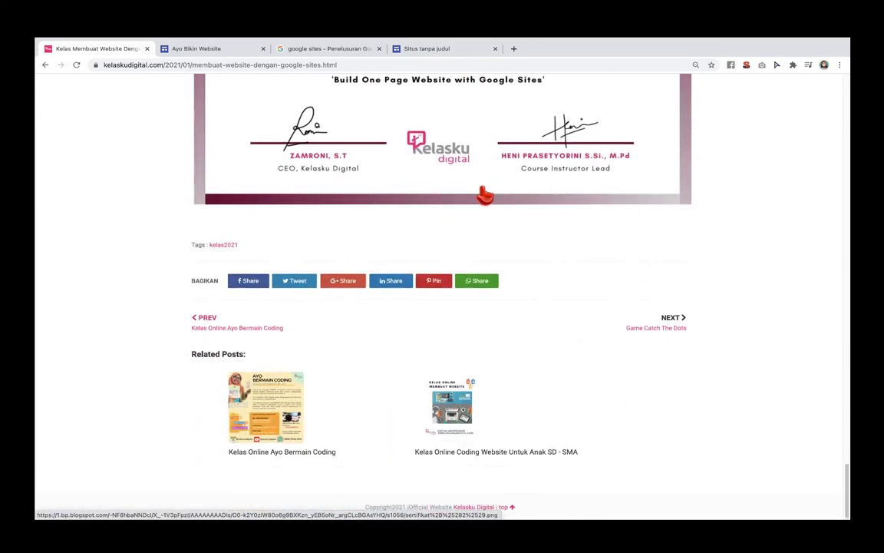
# - Switch from the article to the "google sites" search results and examine the Google Sites: Sign-in result up close
pyautogui.scroll(20, 485, 195)
pyautogui.scroll(10, 486, 196)
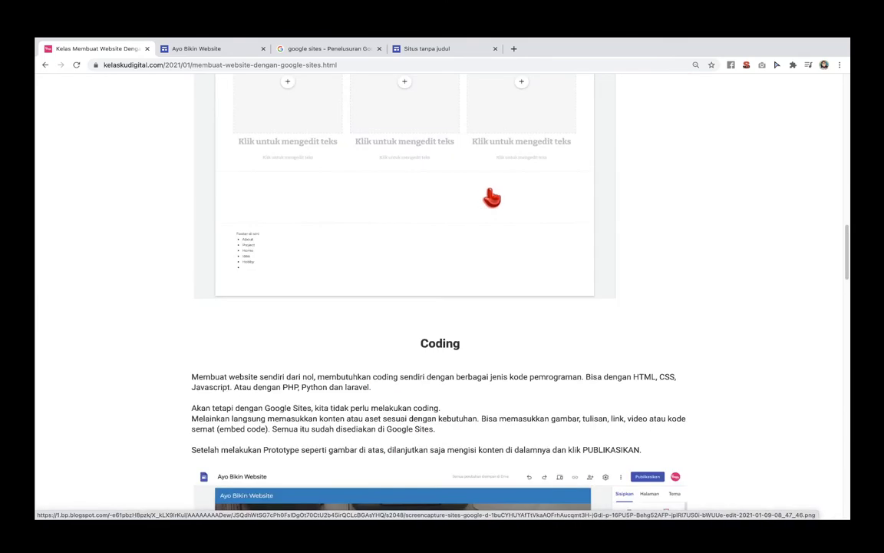
pyautogui.scroll(8, 583, 223)
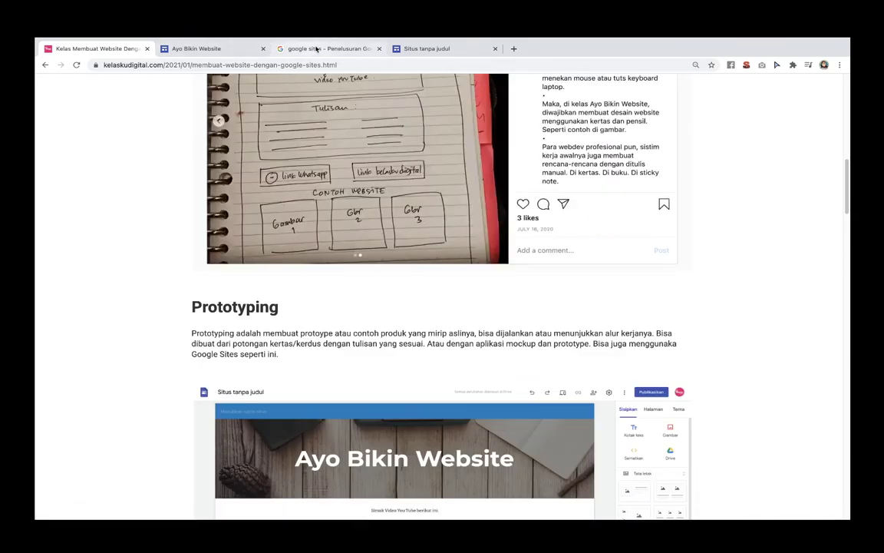
pyautogui.click(316, 48)
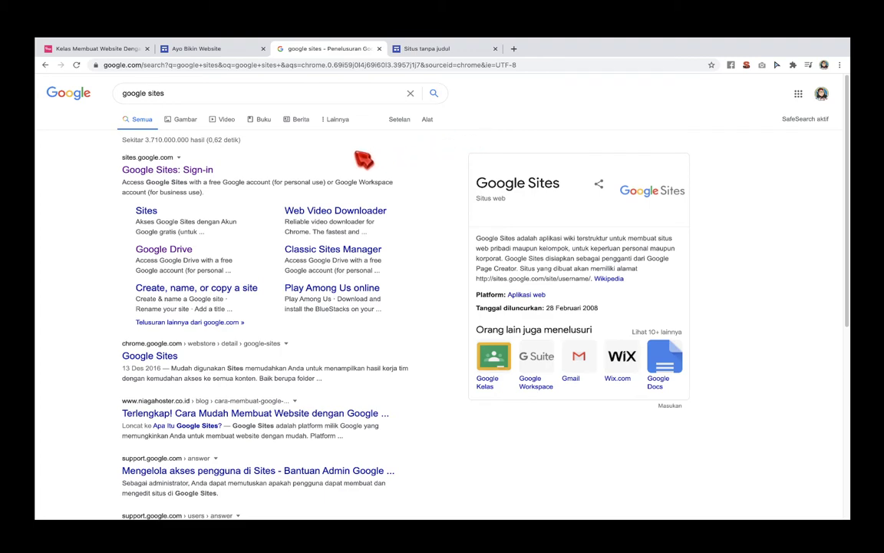
pyautogui.hotkey('ctrl', '+')
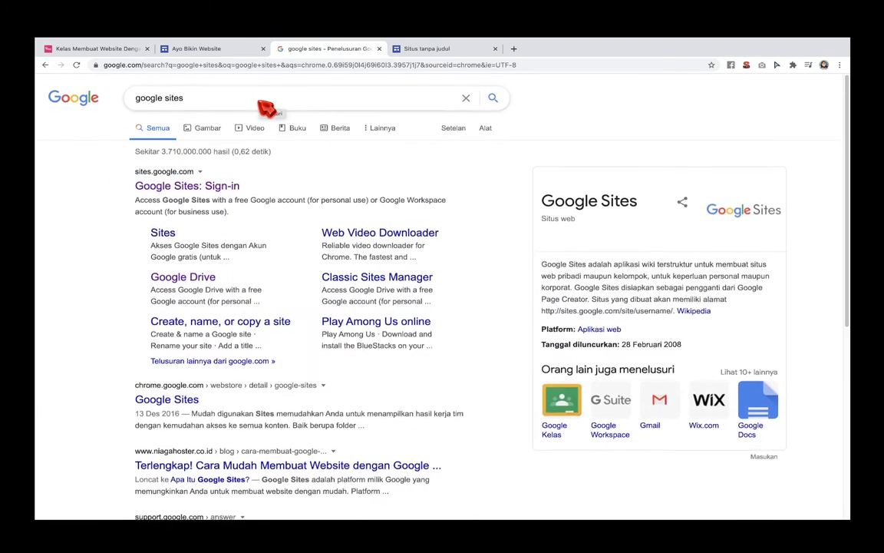
pyautogui.scroll(5, 265, 108)
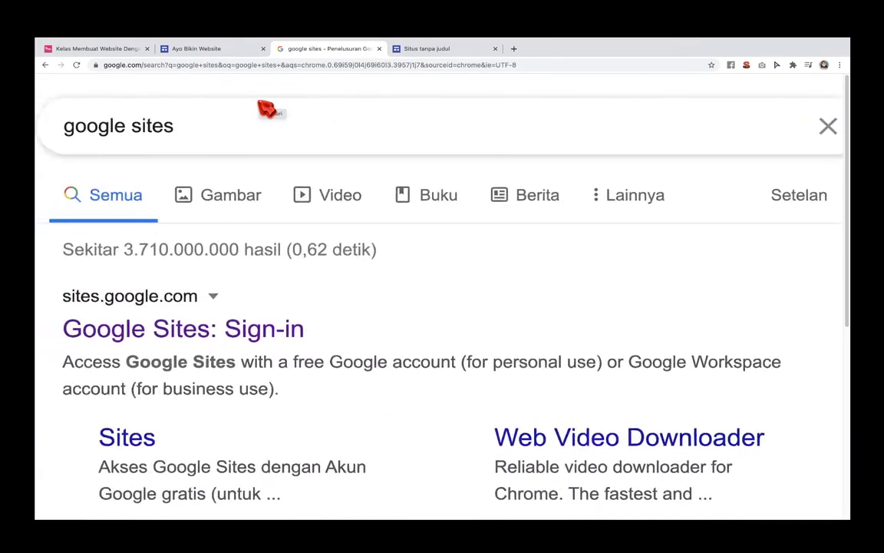
pyautogui.hscroll(-2, 267, 109)
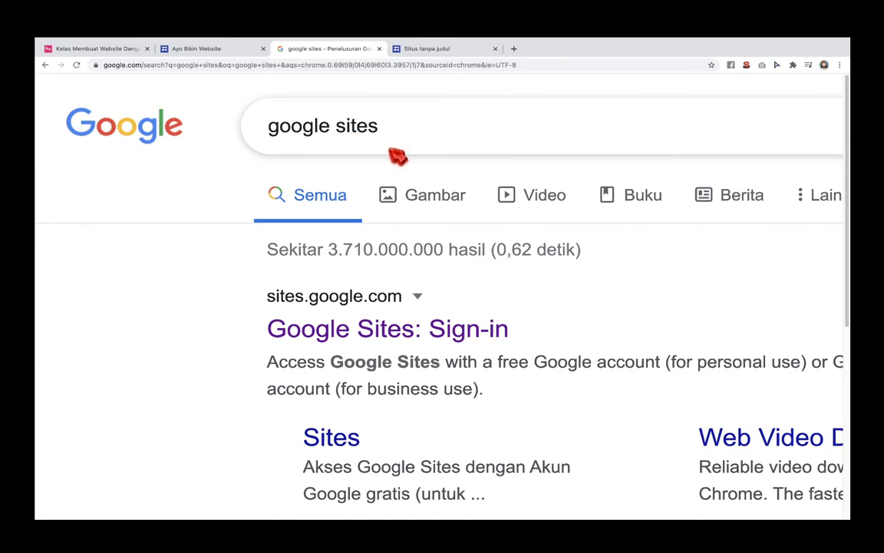
pyautogui.scroll(-3, 415, 153)
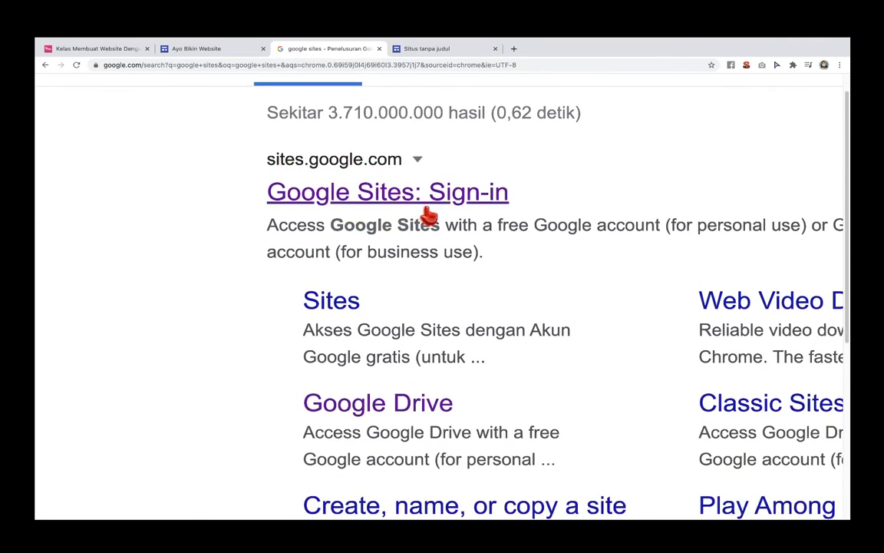
pyautogui.scroll(-5, 428, 216)
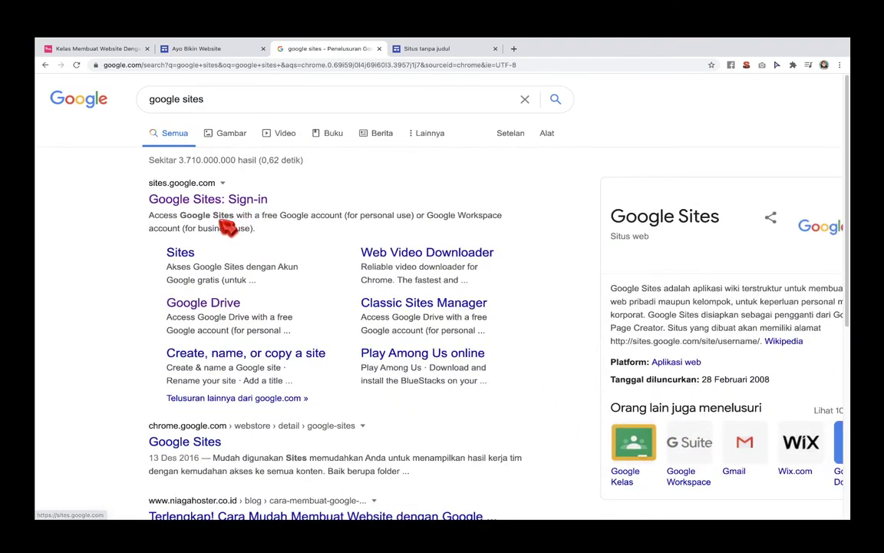
# - Switch to the untitled Google Sites editor and name the site document "Website Hasil Karya Bona"
pyautogui.click(430, 51)
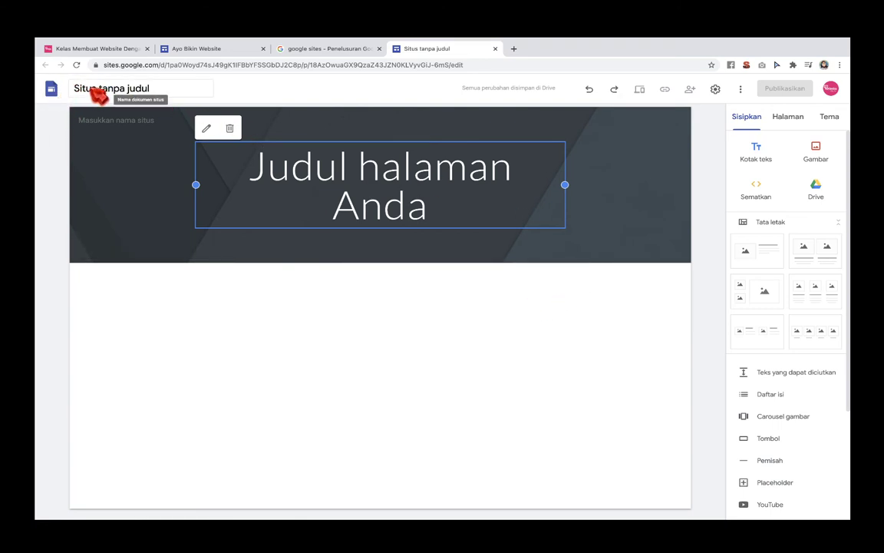
pyautogui.click(174, 95)
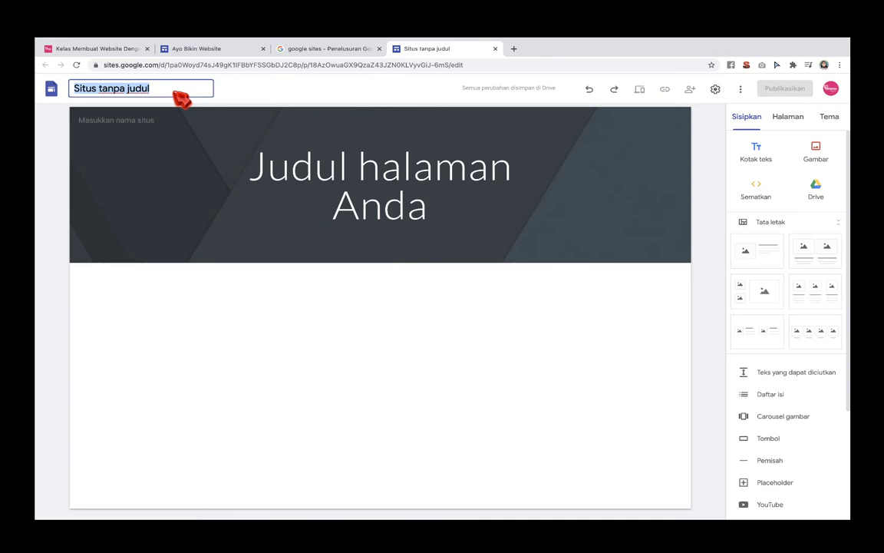
pyautogui.write('Website Hasil Karya Bona')
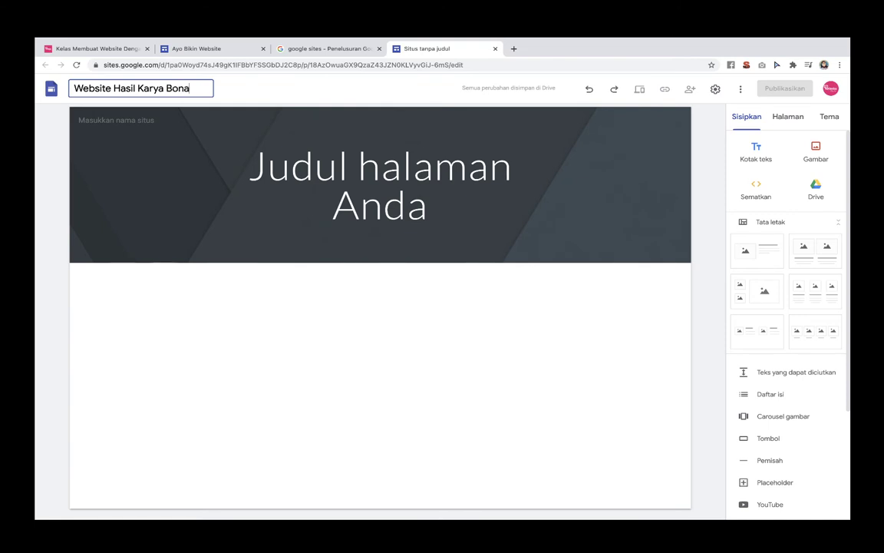
pyautogui.click(302, 93)
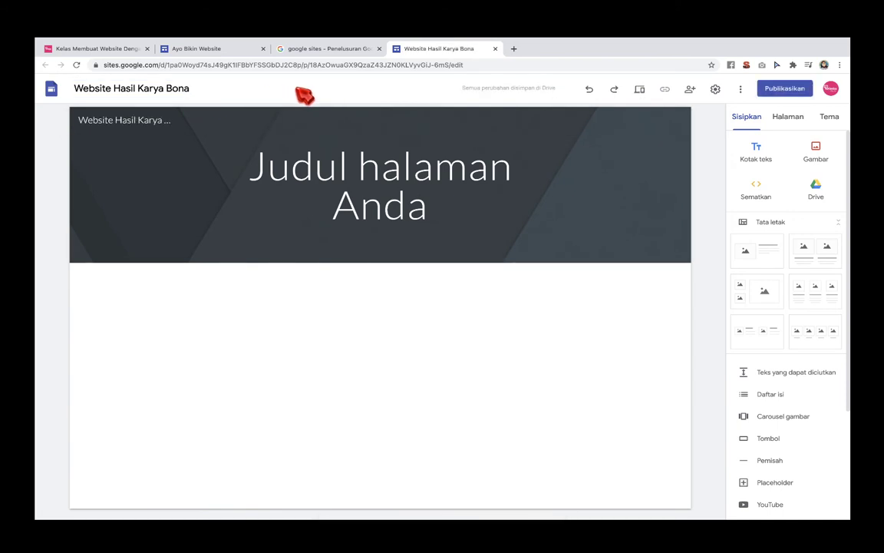
# - Shorten the site document name to "Website Bona" by removing the words "Hasil Karya"
pyautogui.click(166, 89)
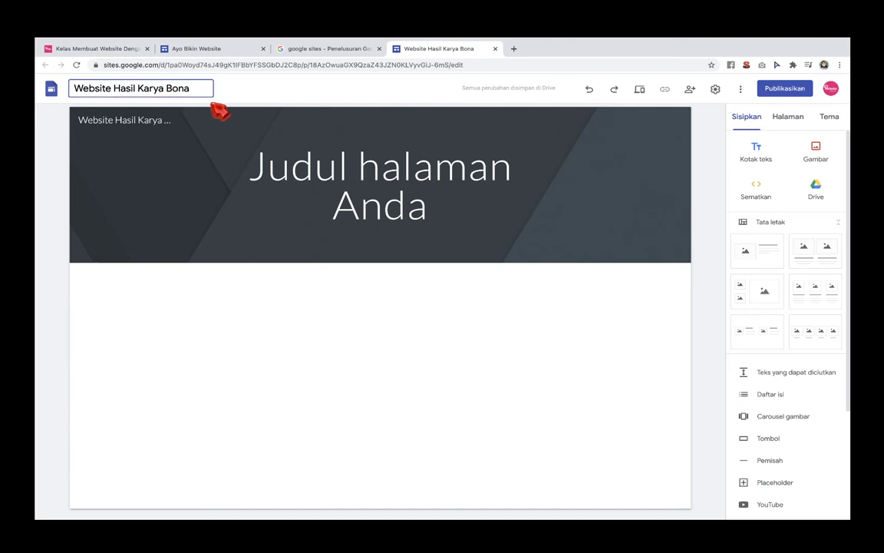
pyautogui.press('BackSpace')
pyautogui.press('BackSpace')
pyautogui.press('BackSpace')
pyautogui.press('BackSpace')
pyautogui.press('BackSpace')
pyautogui.press('BackSpace')
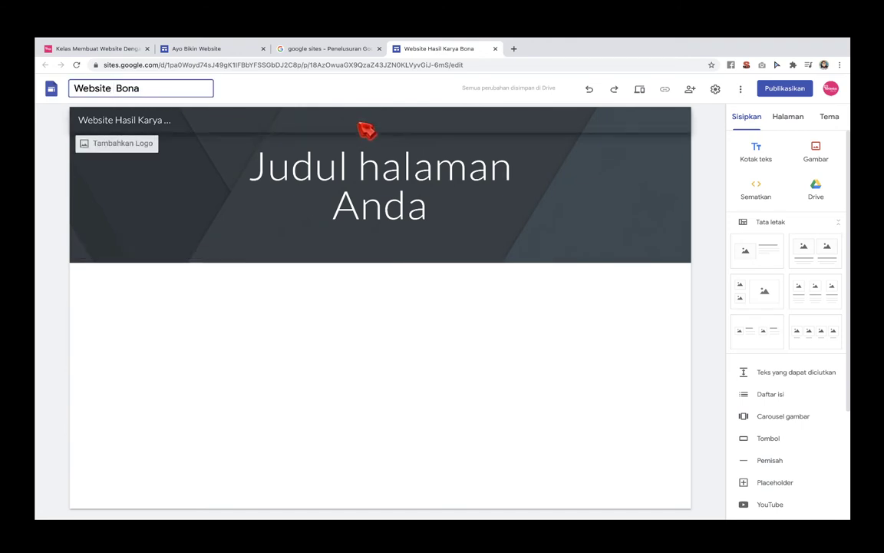
pyautogui.click(351, 89)
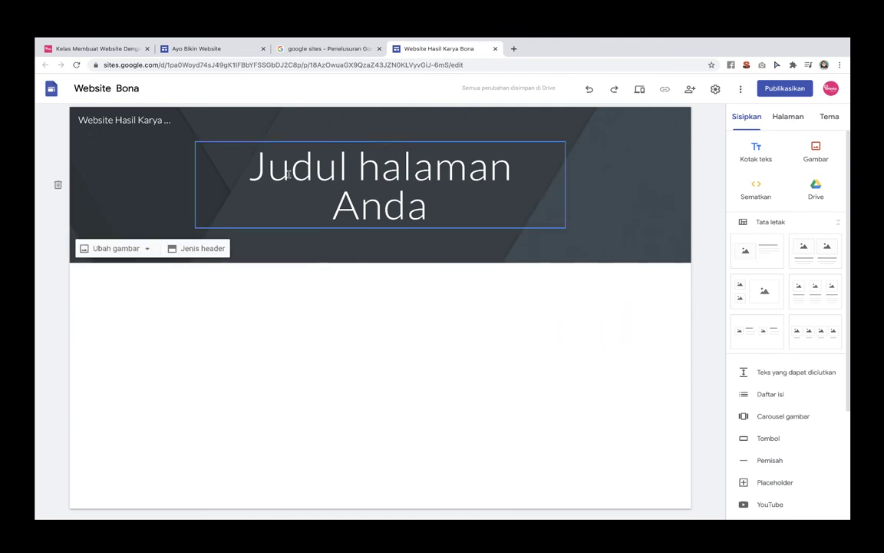
# - Replace the header's page title with "Bona" and add the line "Si Gajah Berbelalai Panjang" below it
pyautogui.click(352, 177)
pyautogui.tripleClick(351, 177)
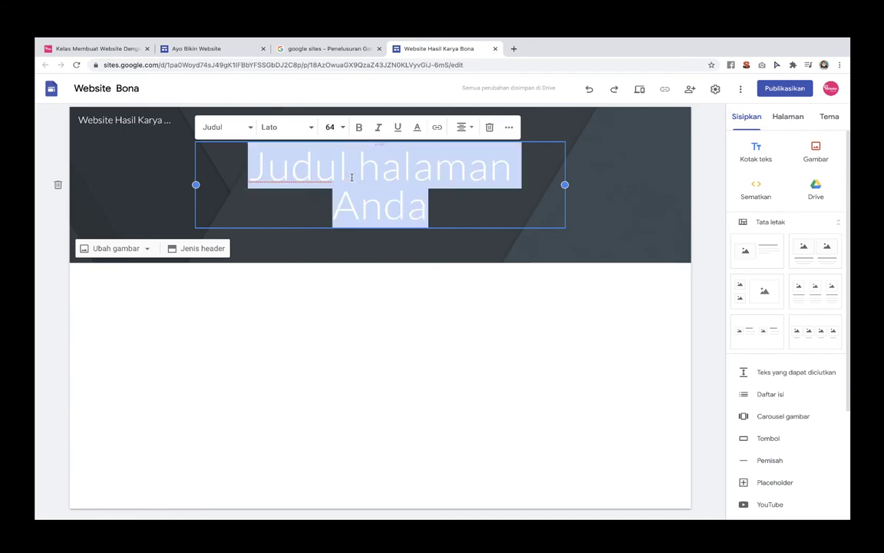
pyautogui.write('Bona')
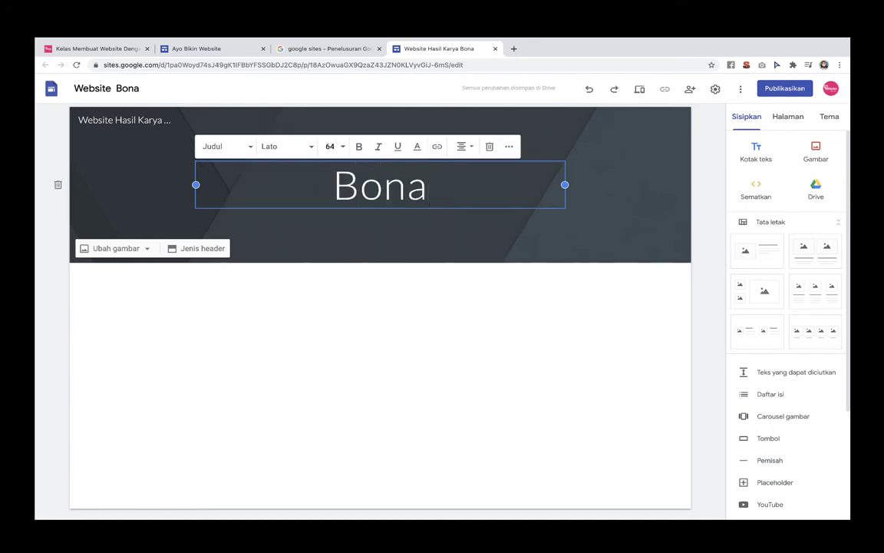
pyautogui.press('Return')
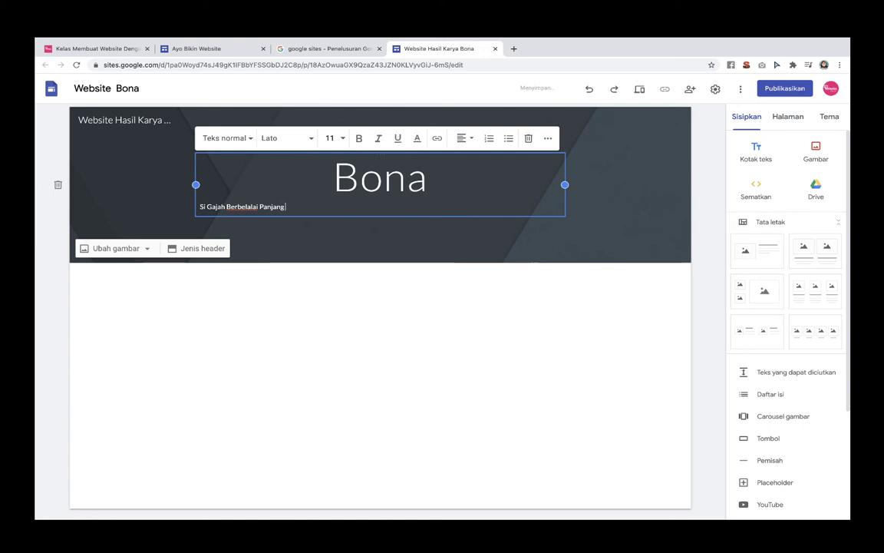
# - Center-align the "Si Gajah Berbelalai Panjang" line in the header and deselect the text box
pyautogui.click(463, 138)
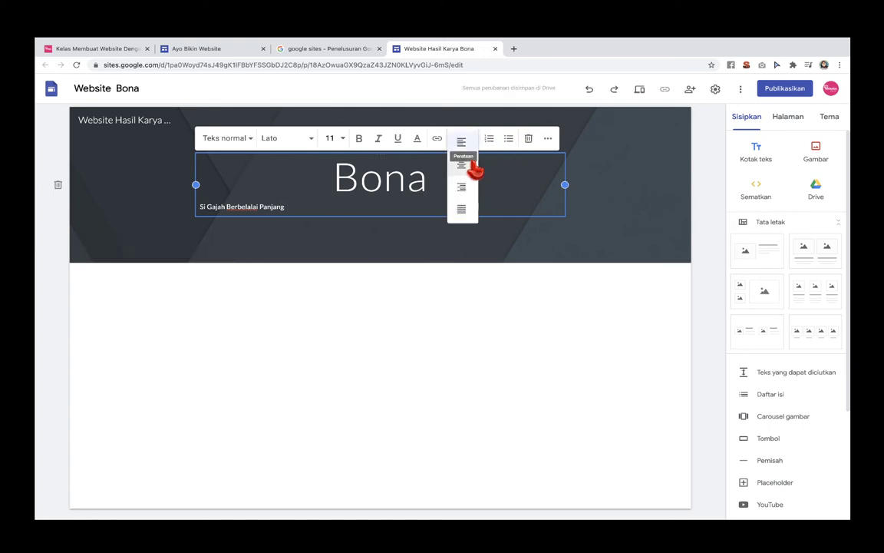
pyautogui.click(465, 166)
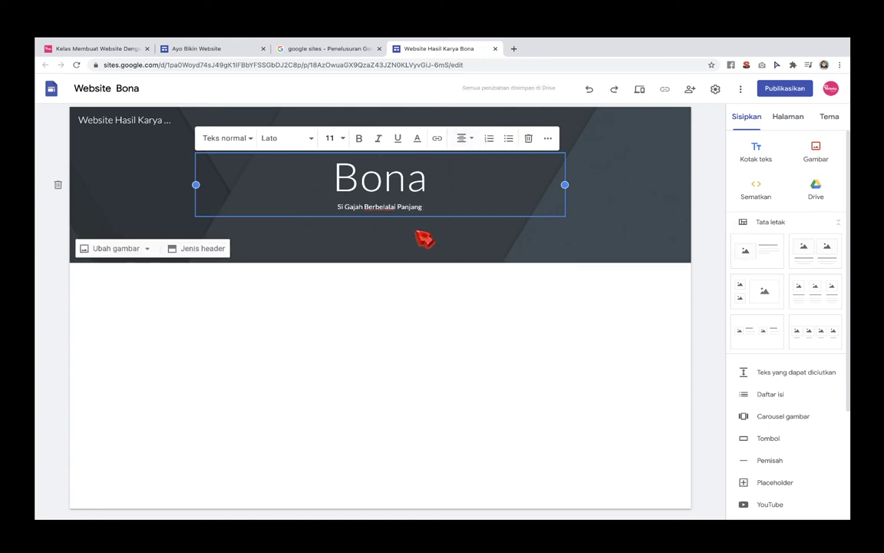
pyautogui.click(556, 298)
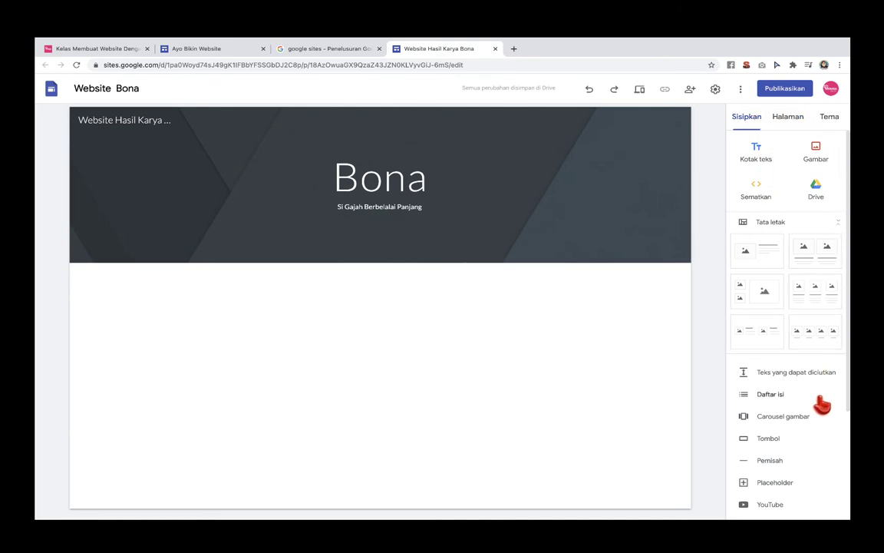
# - Insert the layout with one image beside text below the header, and add a divider beneath it
pyautogui.scroll(-2, 812, 407)
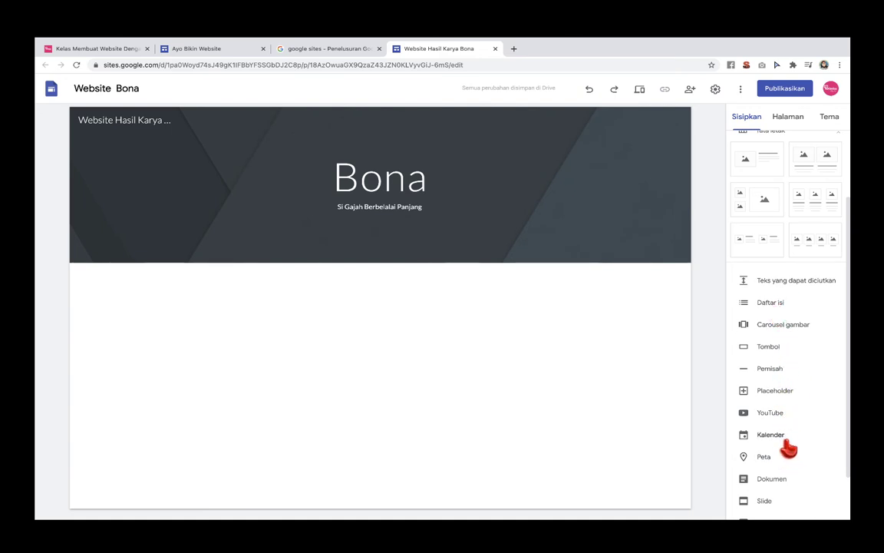
pyautogui.scroll(-1, 802, 338)
pyautogui.scroll(3, 799, 294)
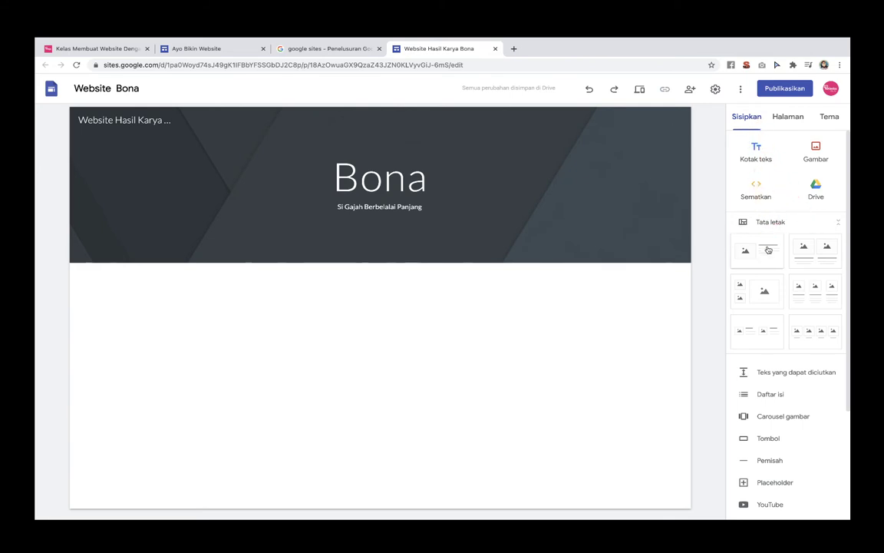
pyautogui.moveTo(757, 260); pyautogui.dragTo(371, 334)
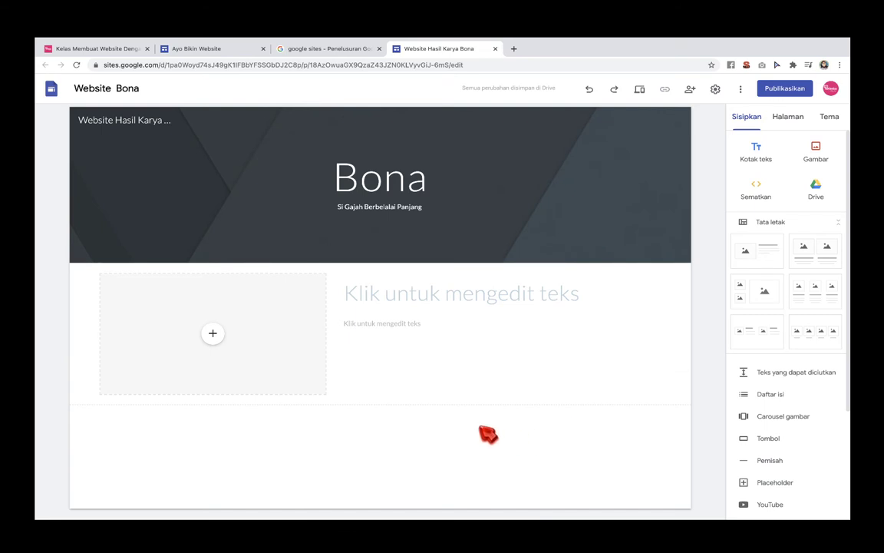
pyautogui.click(767, 464)
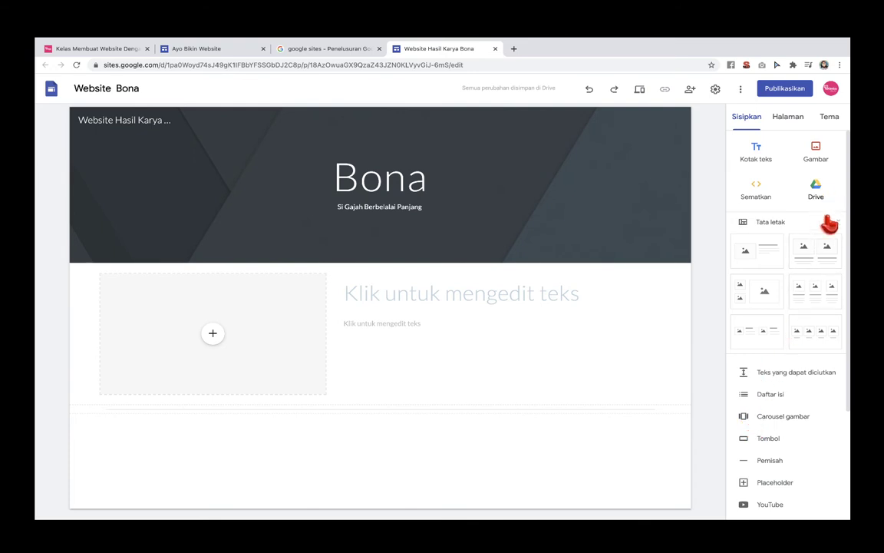
# - Start inserting a YouTube video, then switch to YouTube and open the list of videos on the Kelasku Digital channel
pyautogui.click(768, 504)
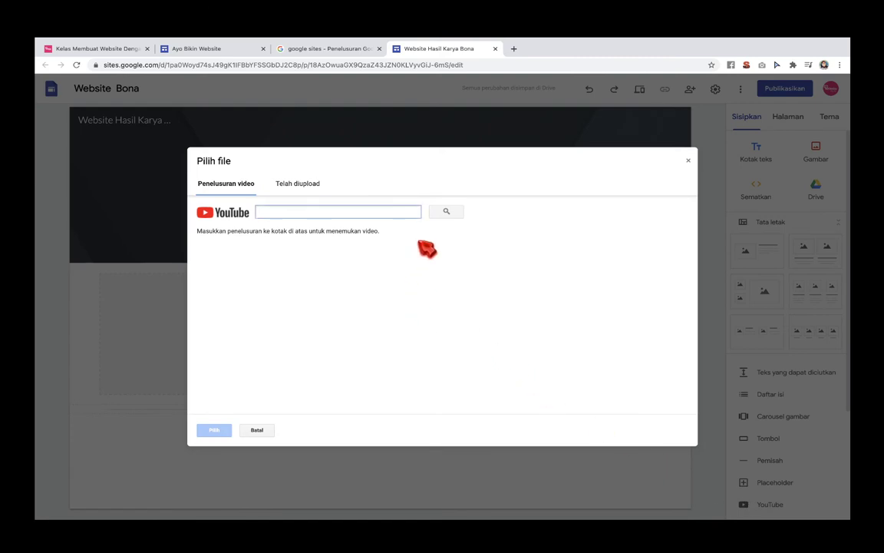
pyautogui.click(515, 50)
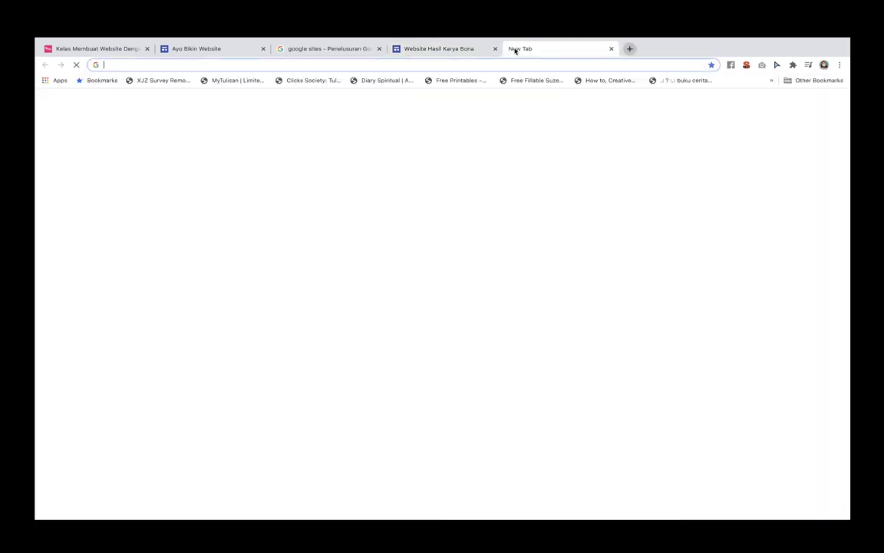
pyautogui.write('yo')
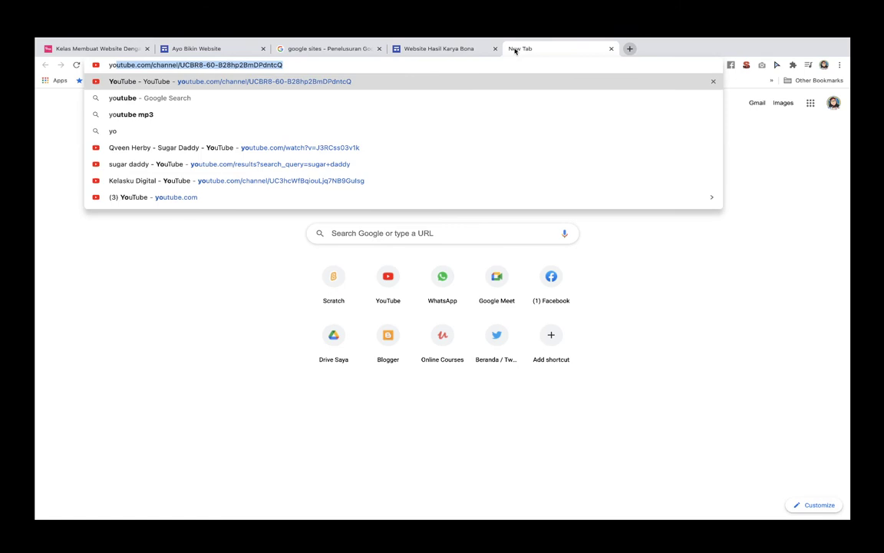
pyautogui.press('Return')
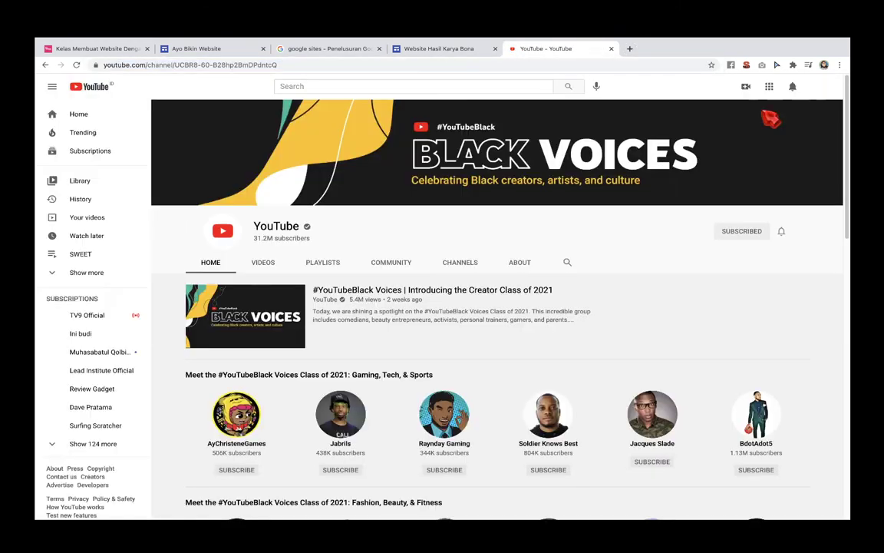
pyautogui.click(820, 87)
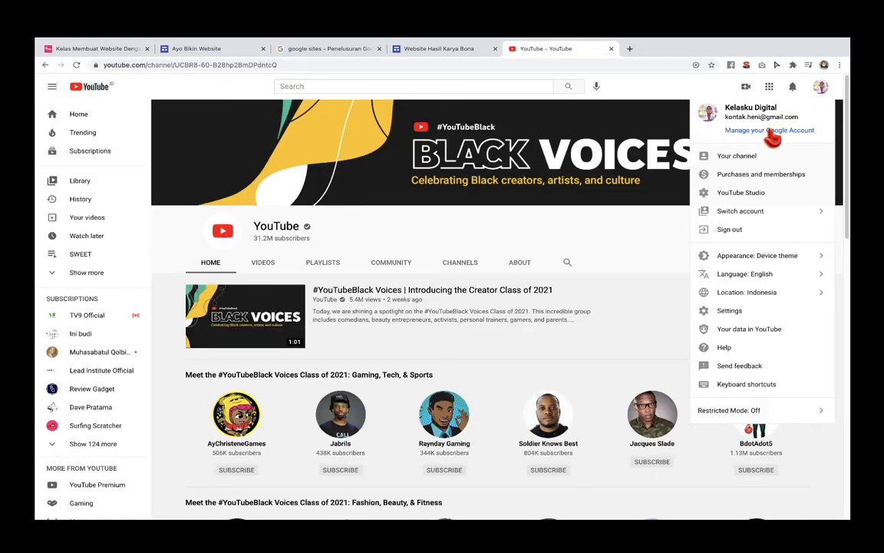
pyautogui.click(738, 158)
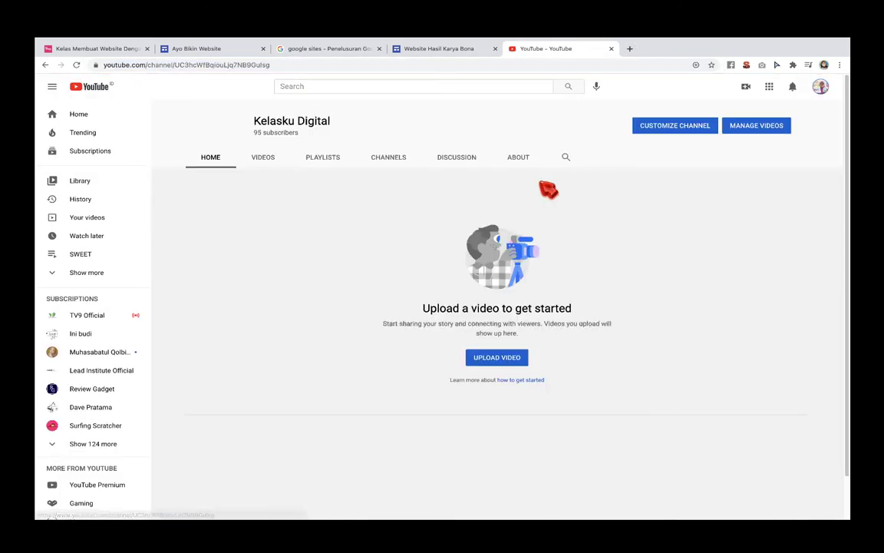
pyautogui.click(260, 158)
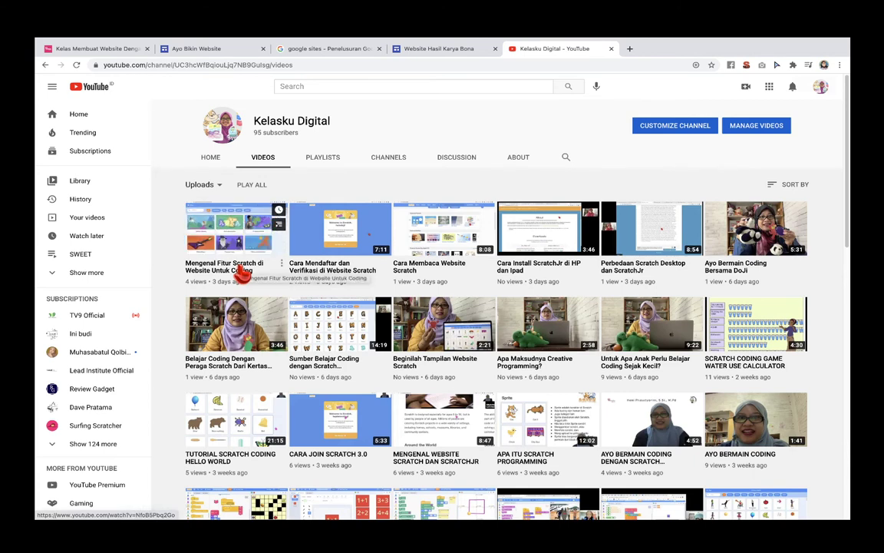
# - Open the video "Ayo Bermain Coding Bersama DoJi" and copy its URL
pyautogui.click(749, 269)
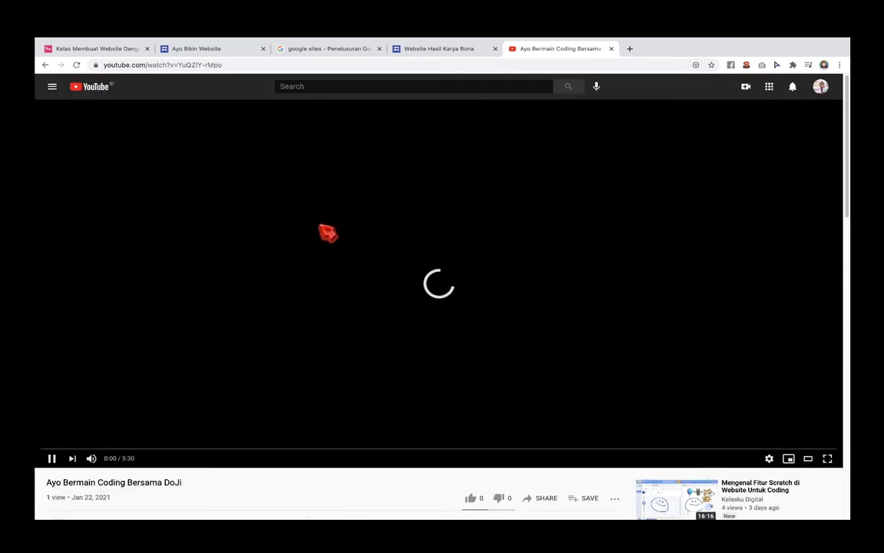
pyautogui.rightClick(388, 214)
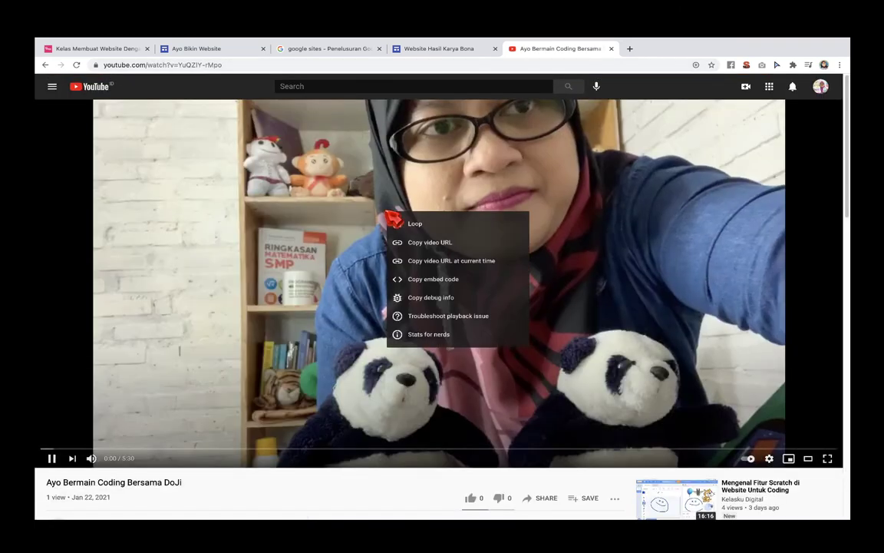
pyautogui.click(434, 246)
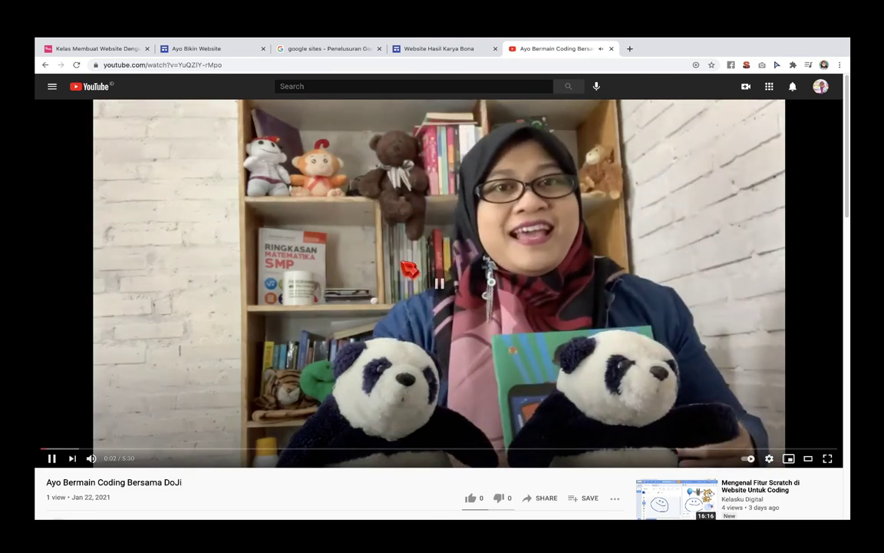
pyautogui.click(230, 65)
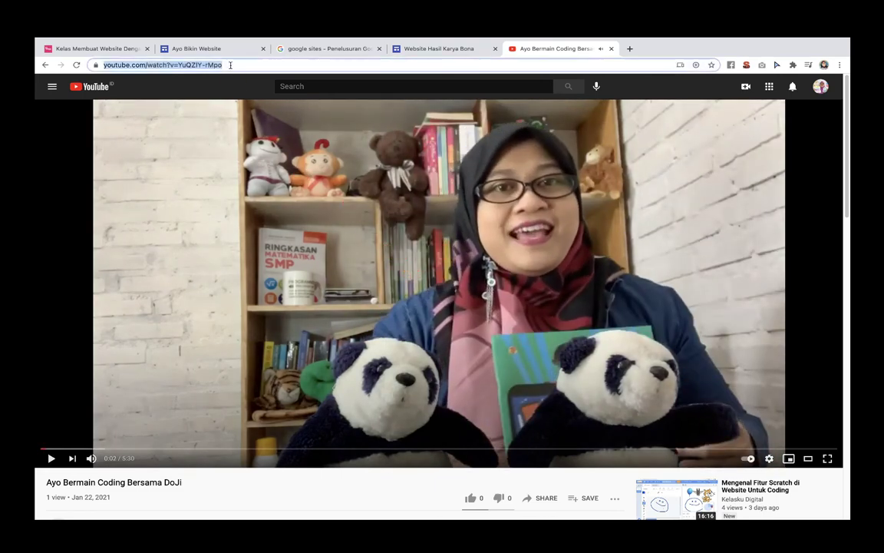
pyautogui.doubleClick(231, 65)
# - Back in Google Sites, find the video by its copied URL, insert it below the divider and center it horizontally
pyautogui.click(412, 48)
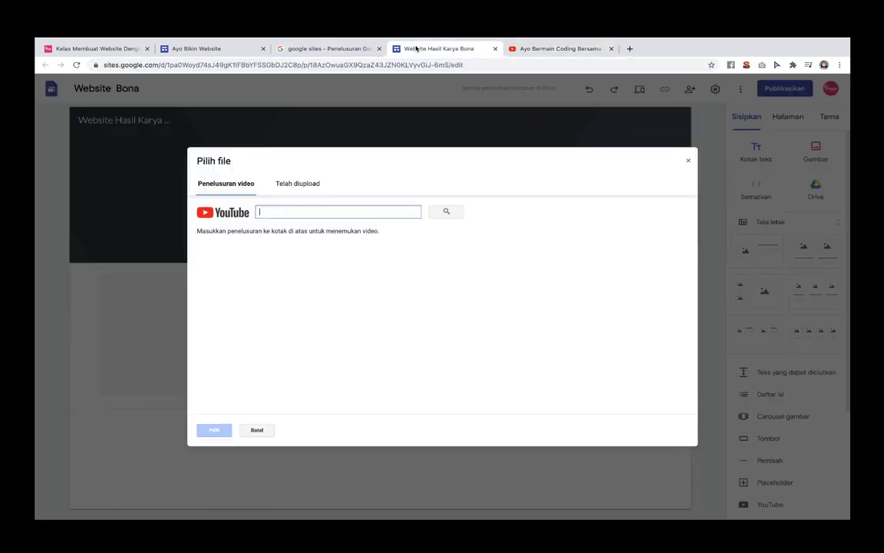
pyautogui.rightClick(360, 217)
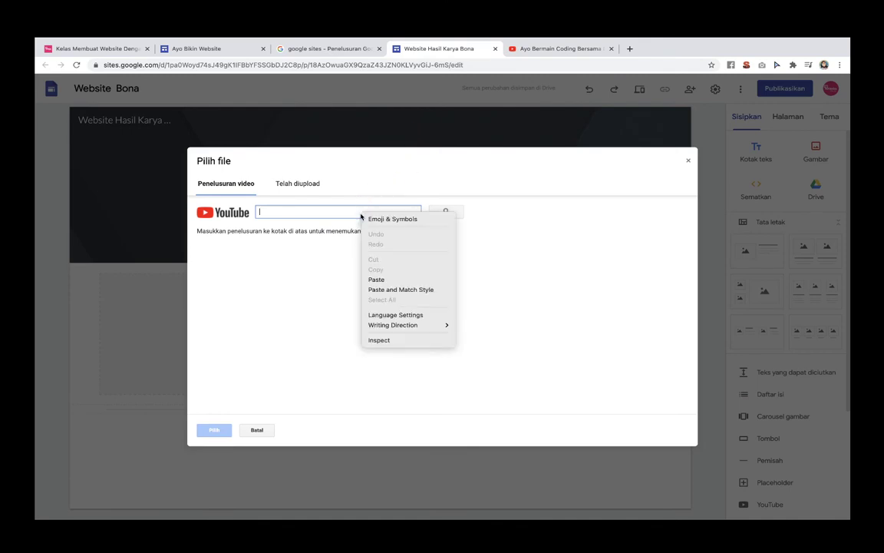
pyautogui.click(376, 280)
pyautogui.click(446, 214)
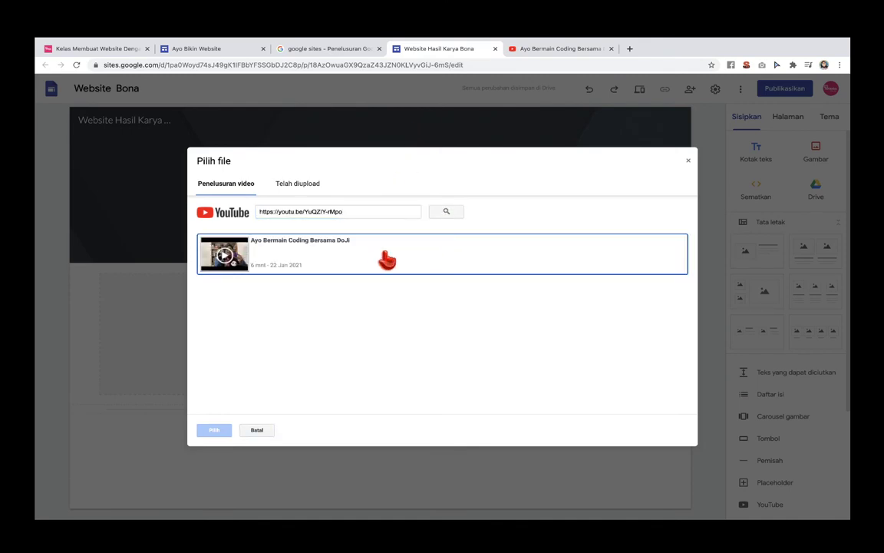
pyautogui.click(381, 259)
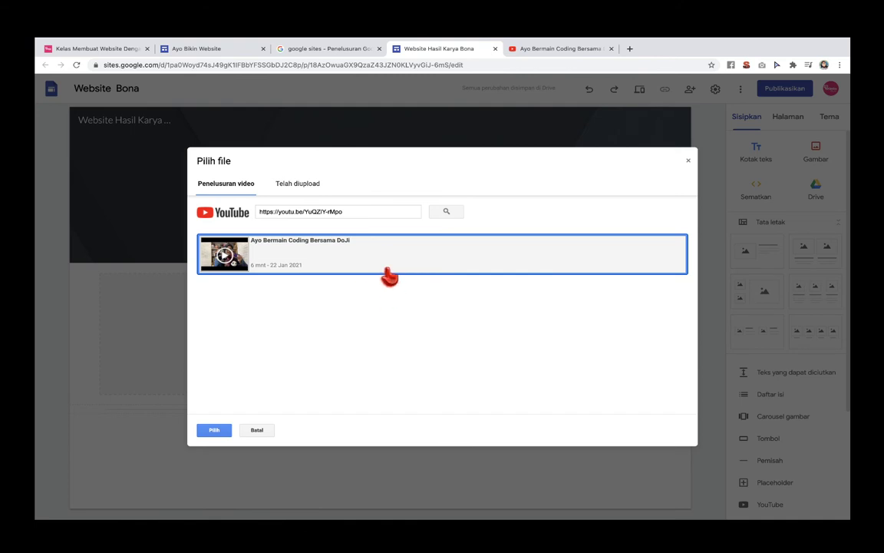
pyautogui.click(214, 430)
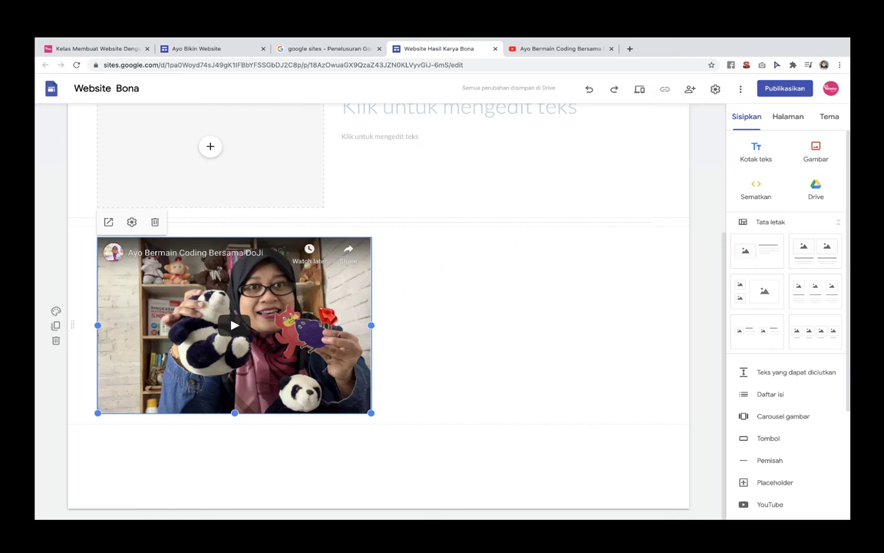
pyautogui.moveTo(326, 315); pyautogui.dragTo(407, 315)
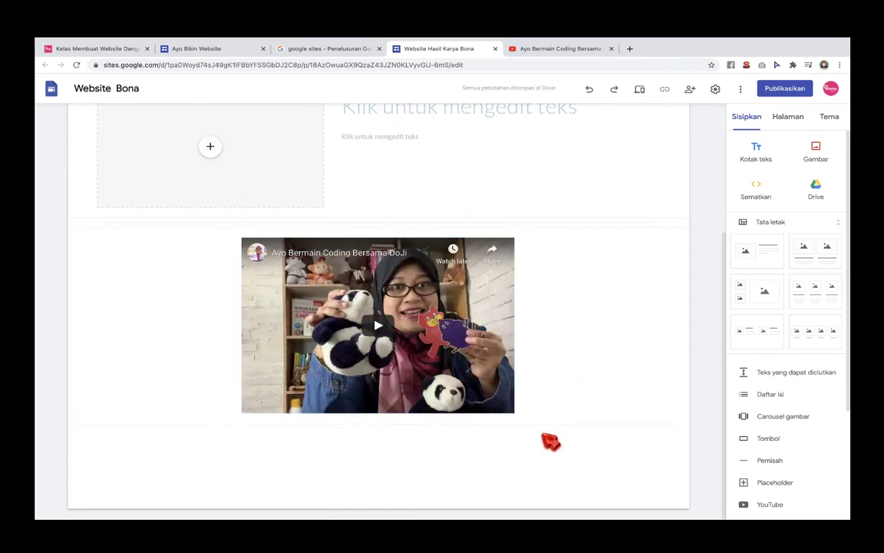
# - Add the layout with four captioned images below the video, with one divider above it and one beneath it
pyautogui.click(774, 463)
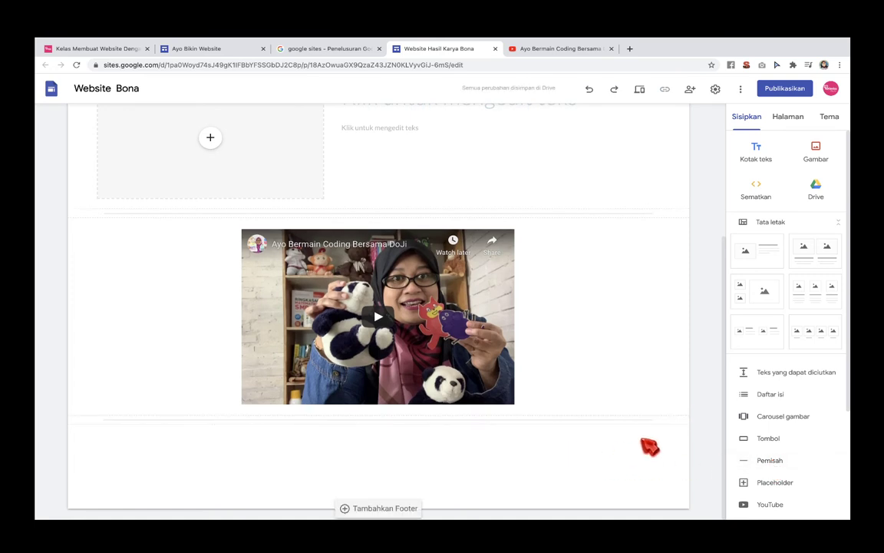
pyautogui.click(816, 336)
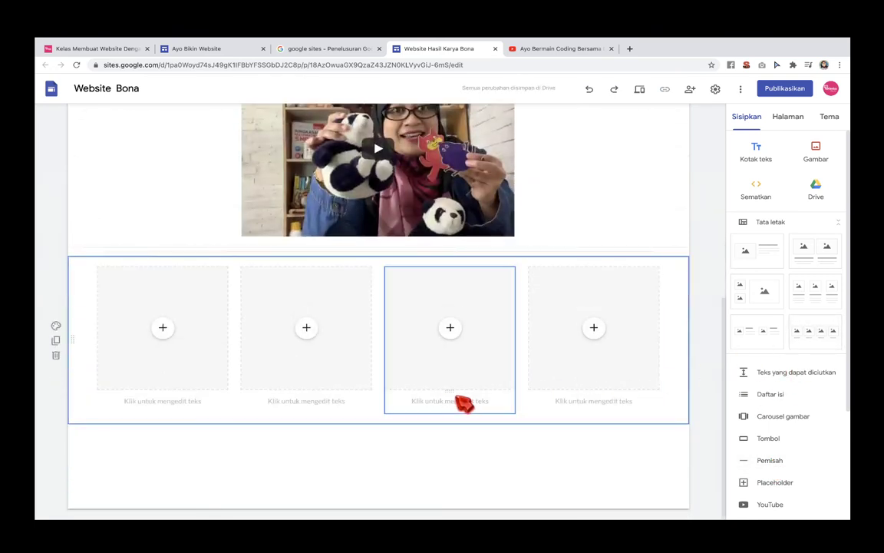
pyautogui.click(770, 463)
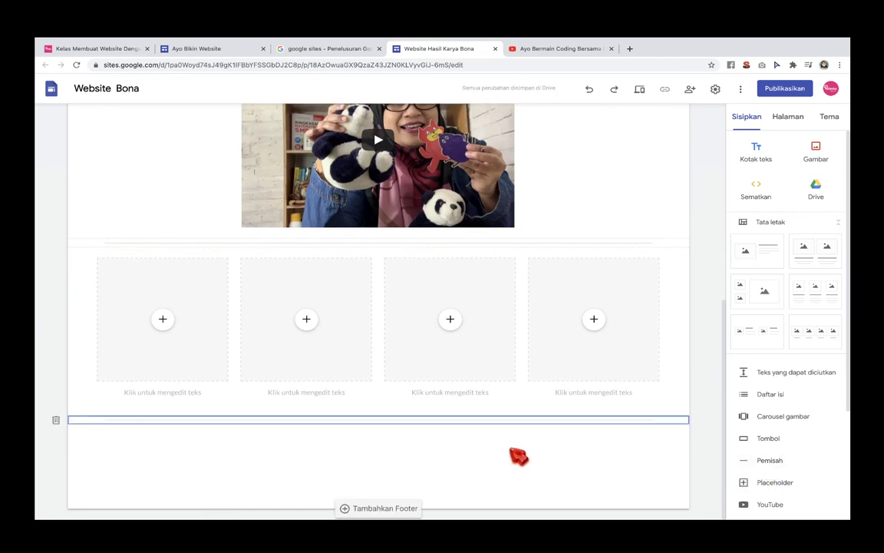
# - Open the web embed dialog and choose to embed by HTML code instead of by URL
pyautogui.click(766, 200)
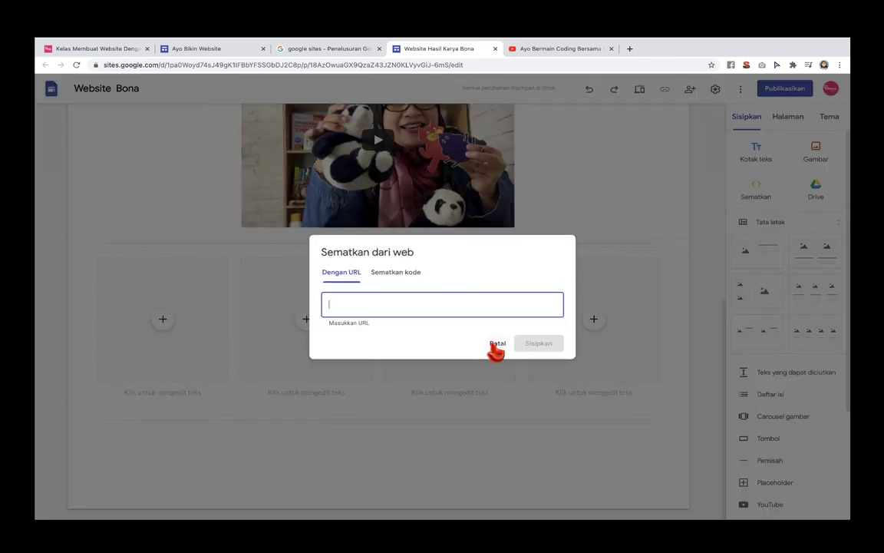
pyautogui.click(496, 346)
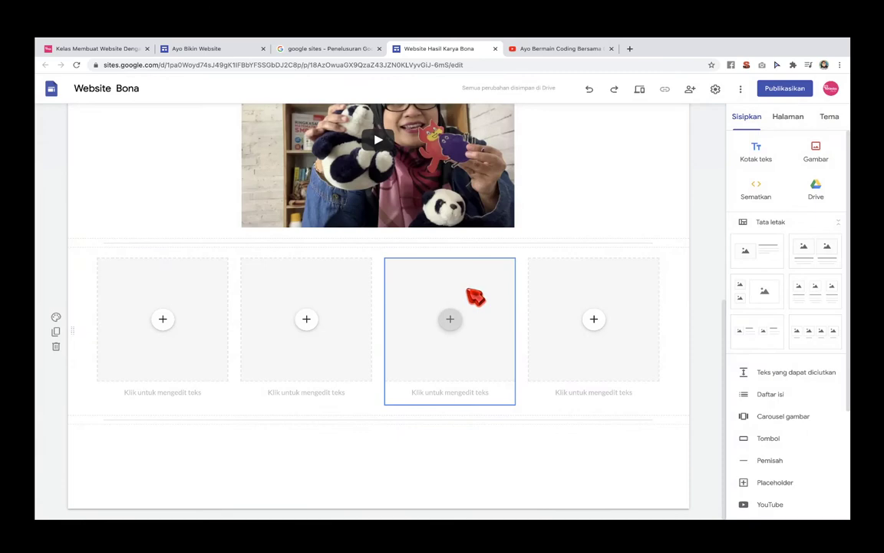
pyautogui.click(760, 192)
pyautogui.click(390, 259)
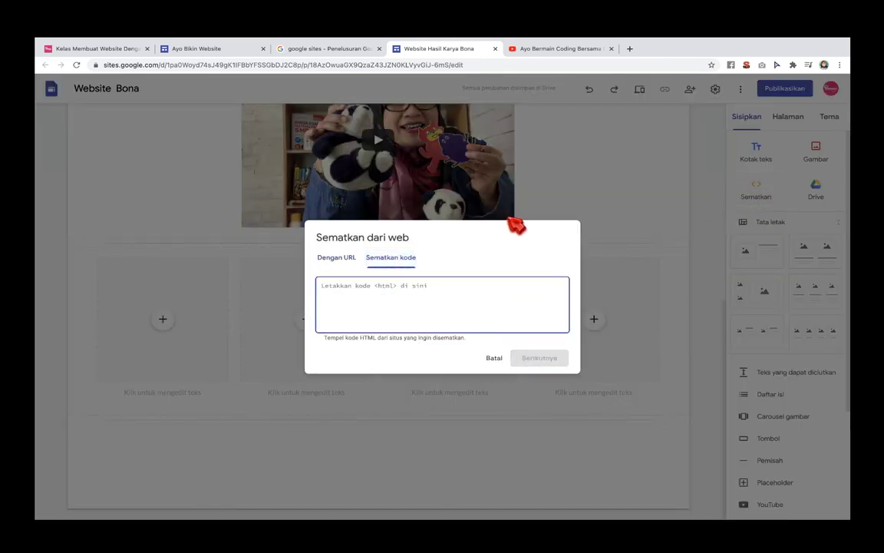
# - Switch to Scratch in a new browser tab and open the TUTORIAL KELASKU DIGITAL studio from the account's own studios
pyautogui.click(630, 49)
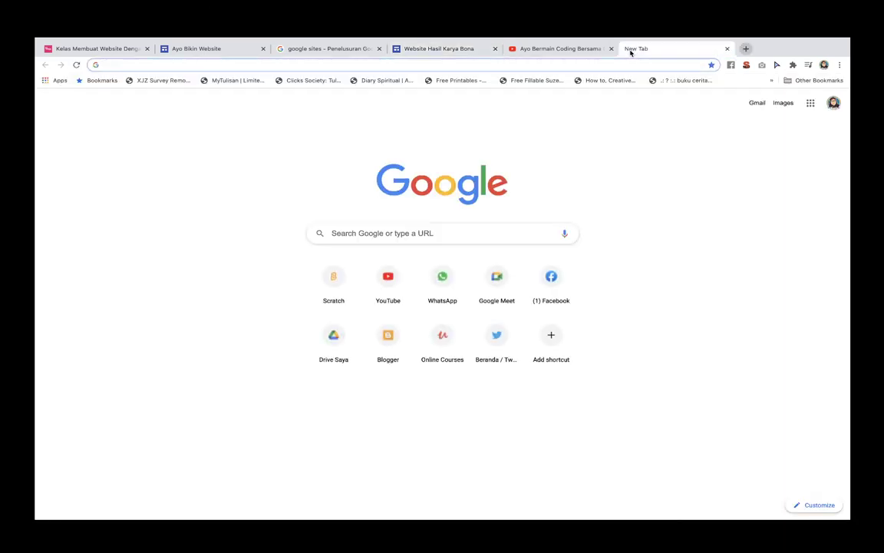
pyautogui.write('scr')
pyautogui.press('Return')
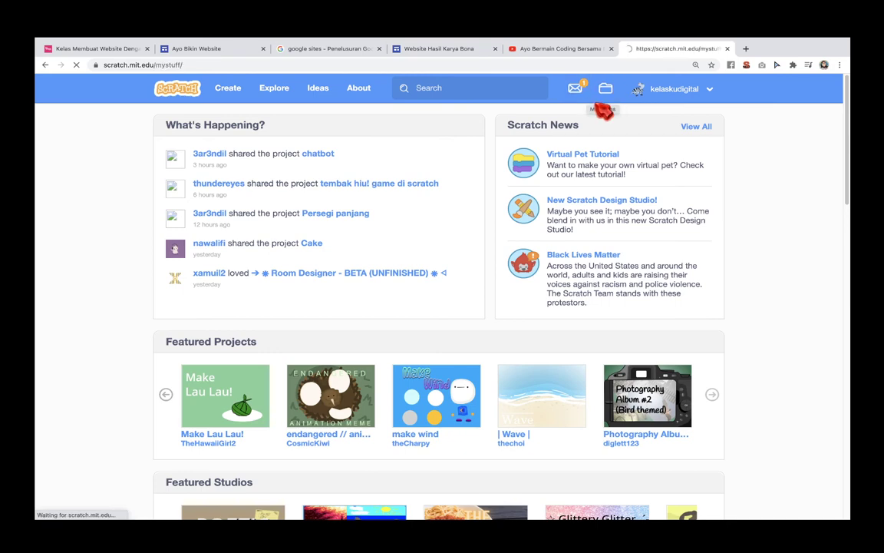
pyautogui.click(599, 101)
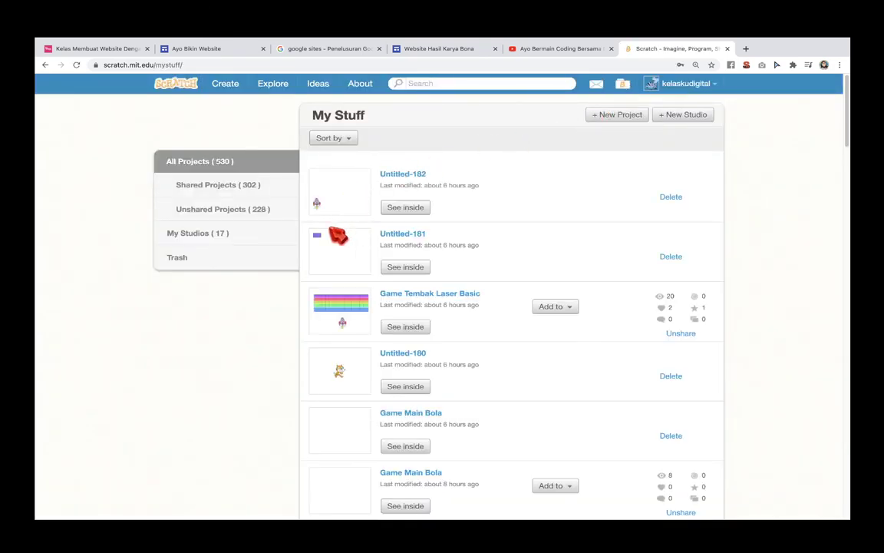
pyautogui.click(204, 235)
pyautogui.scroll(-5, 466, 303)
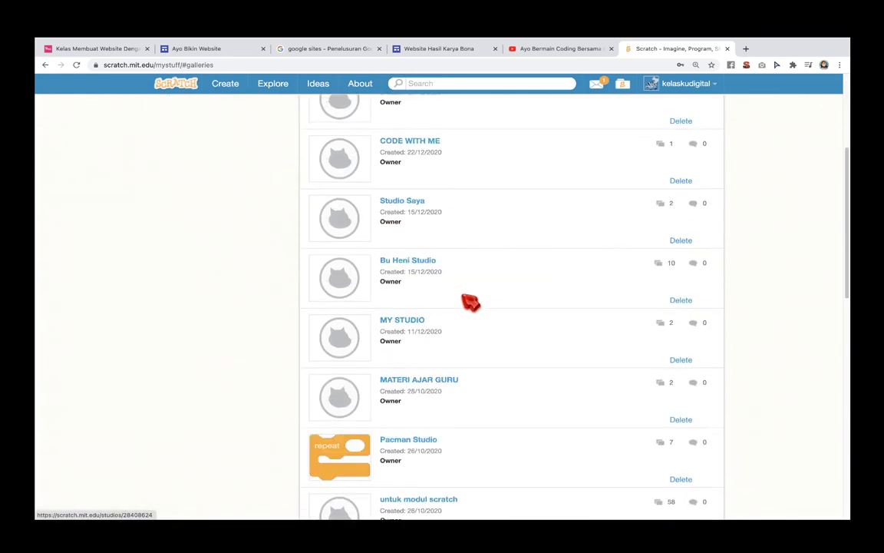
pyautogui.scroll(-5, 470, 300)
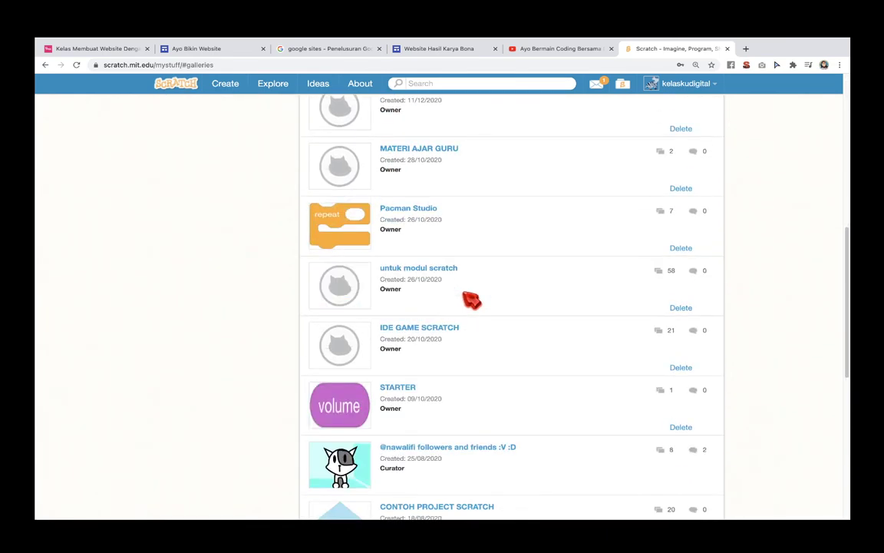
pyautogui.click(456, 321)
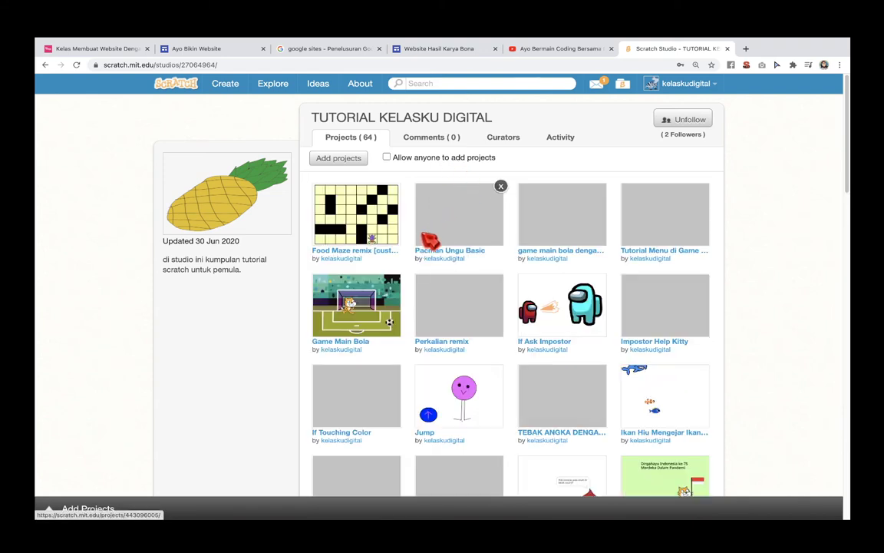
# - Copy the embed code of the studio's Jump project and return to the embed dialog in Google Sites
pyautogui.scroll(-1, 438, 238)
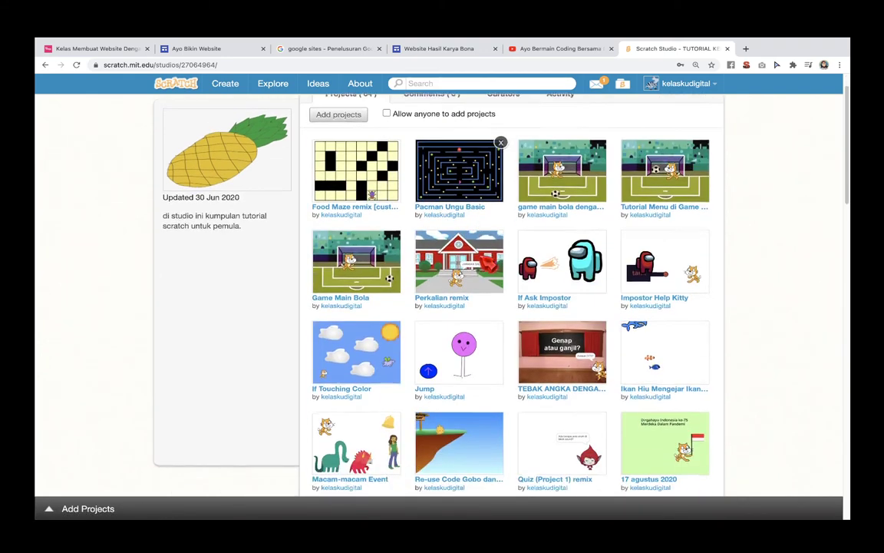
pyautogui.scroll(-1, 461, 265)
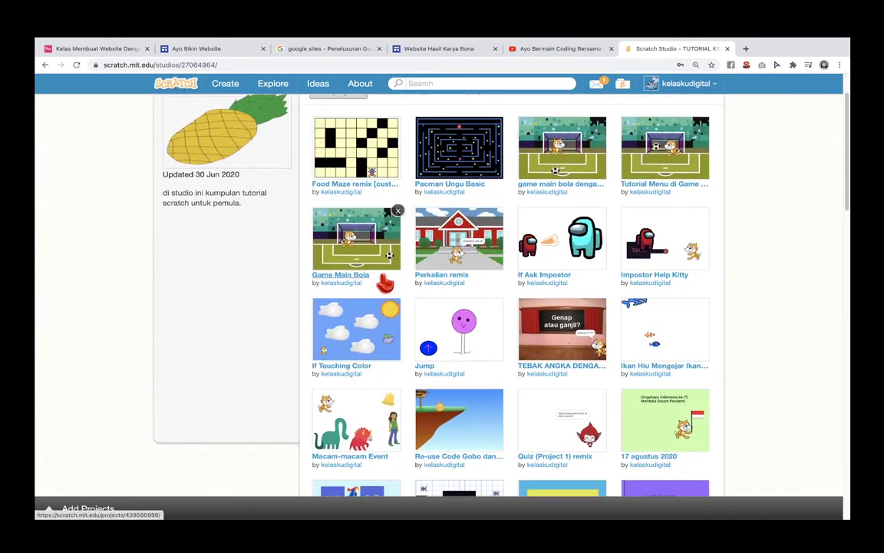
pyautogui.click(427, 372)
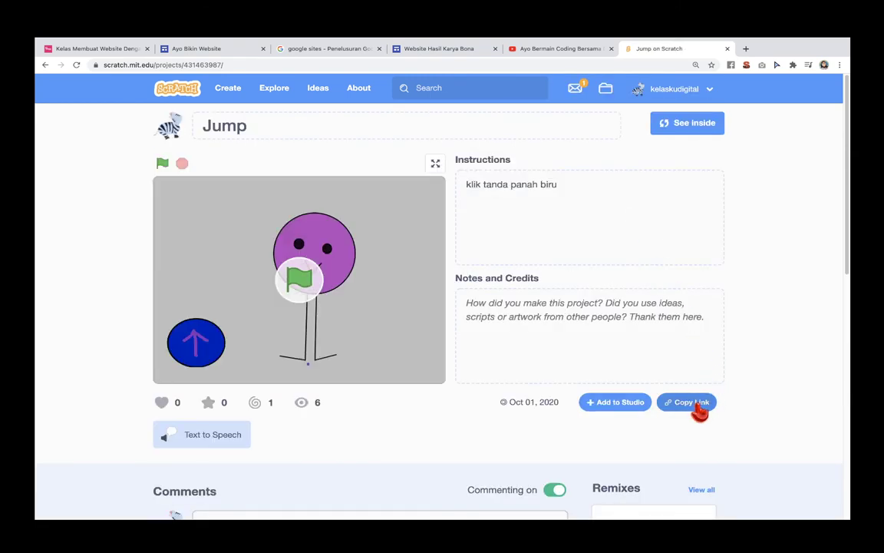
pyautogui.click(691, 402)
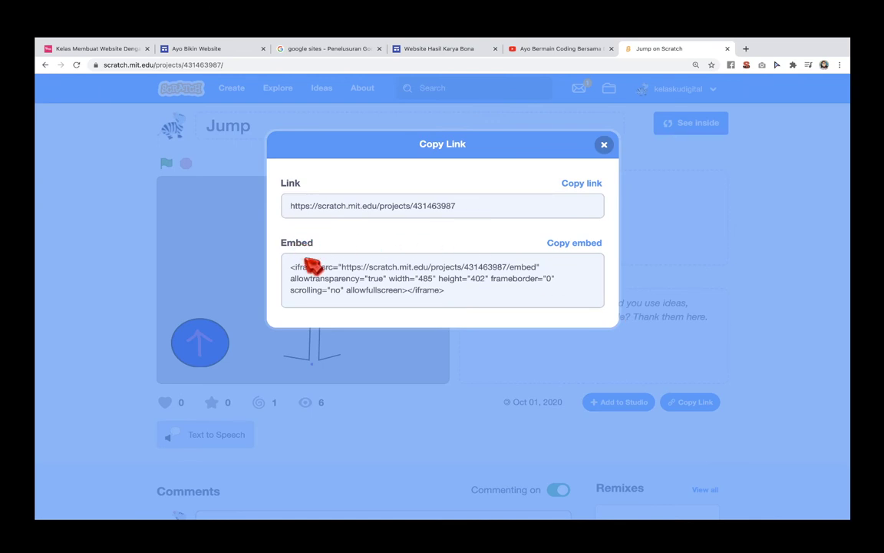
pyautogui.click(577, 244)
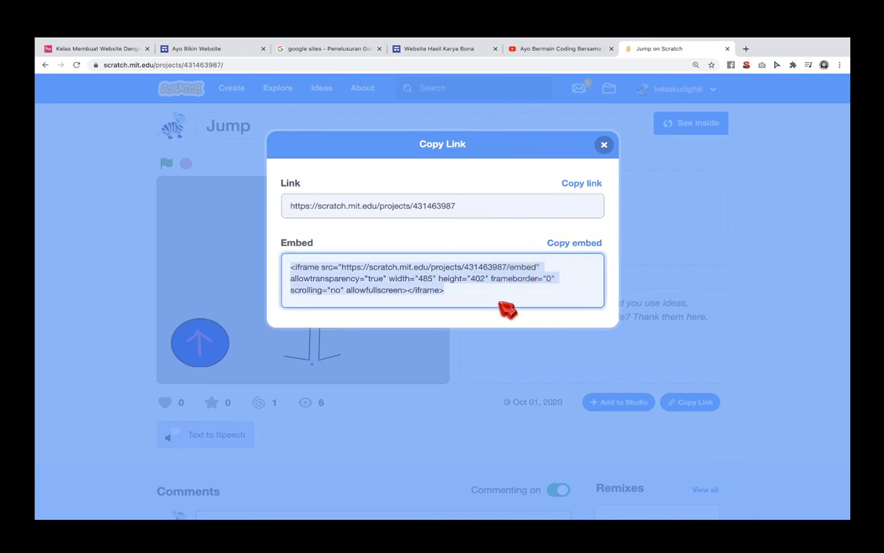
pyautogui.click(445, 47)
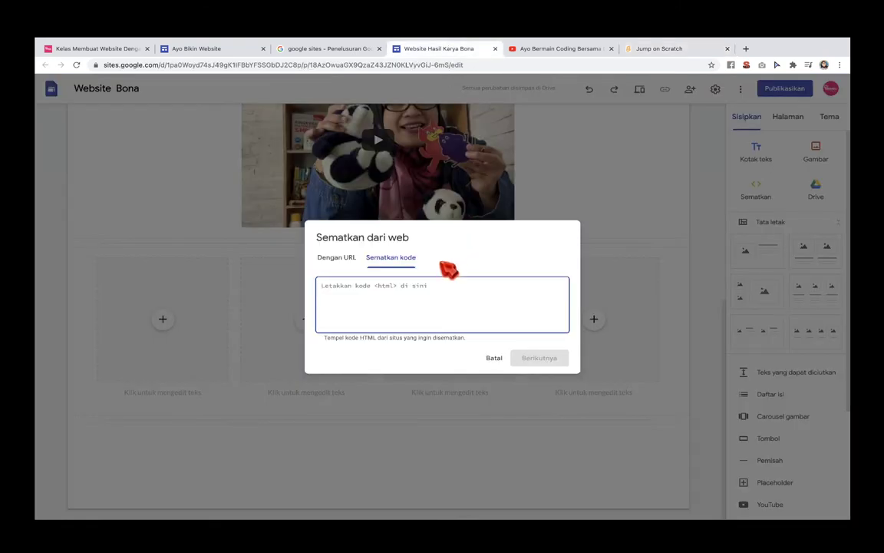
# - Embed the Scratch Jump project from its copied HTML code, insert it below the lower divider and centre it on the page
pyautogui.click(338, 259)
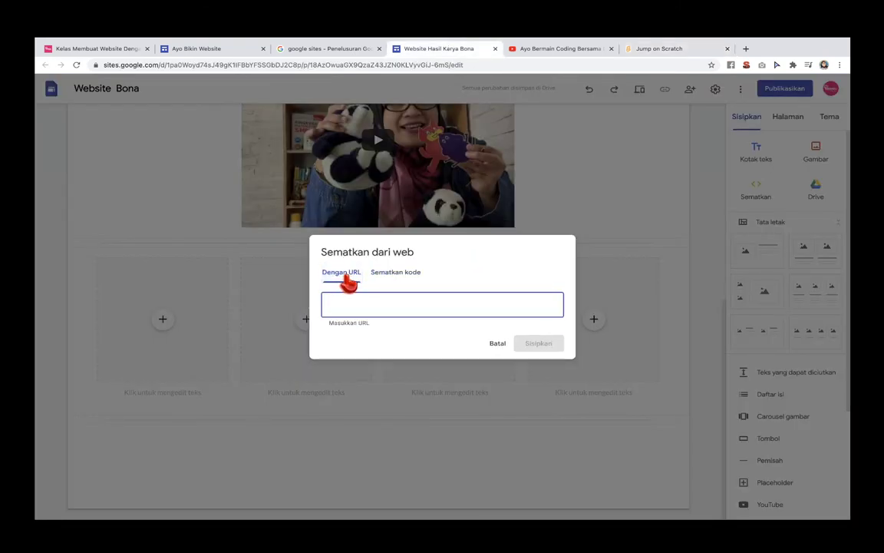
pyautogui.click(396, 275)
pyautogui.rightClick(403, 287)
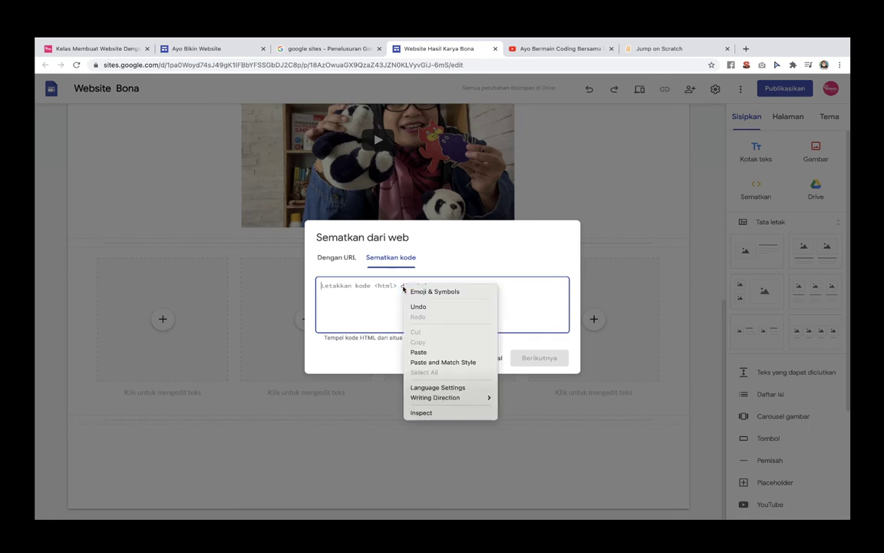
pyautogui.click(420, 351)
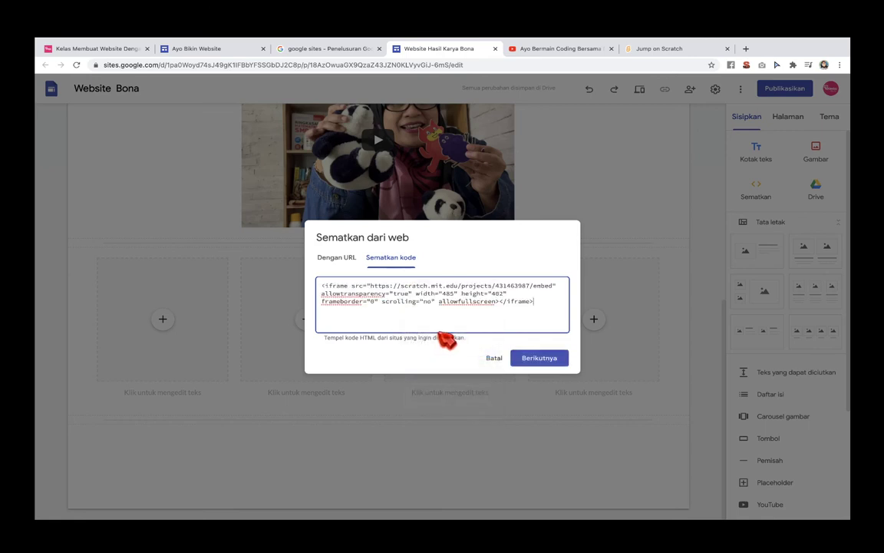
pyautogui.click(533, 360)
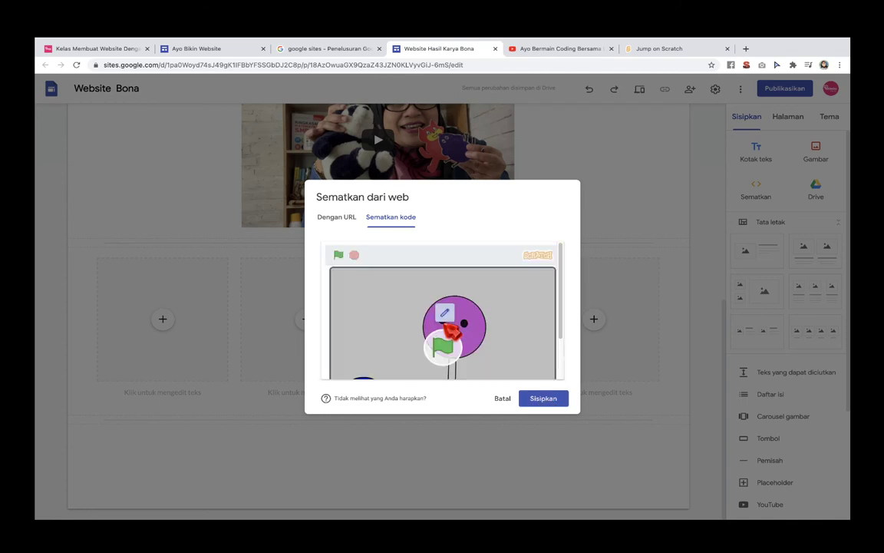
pyautogui.click(542, 399)
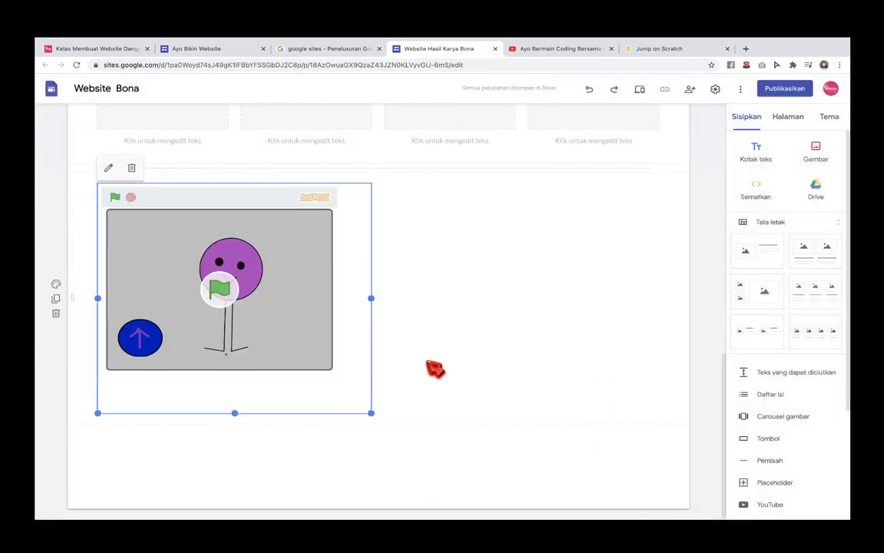
pyautogui.moveTo(315, 313); pyautogui.dragTo(391, 311)
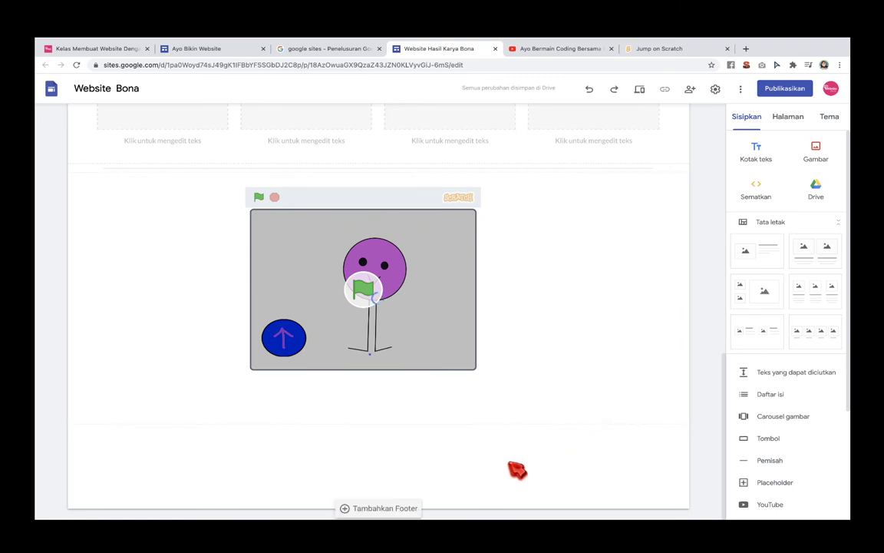
# - Add a footer containing an empty bulleted list, trying the numbered list first, and leave footer editing
pyautogui.click(385, 508)
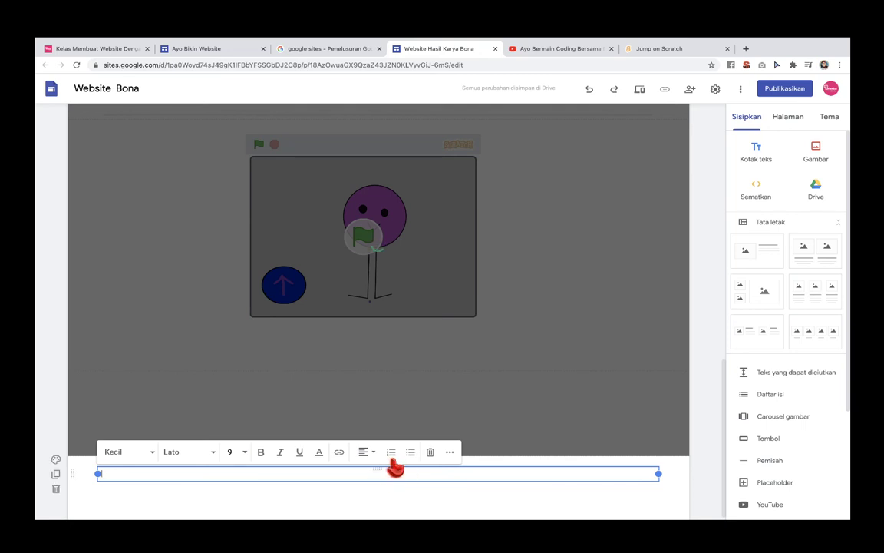
pyautogui.click(391, 457)
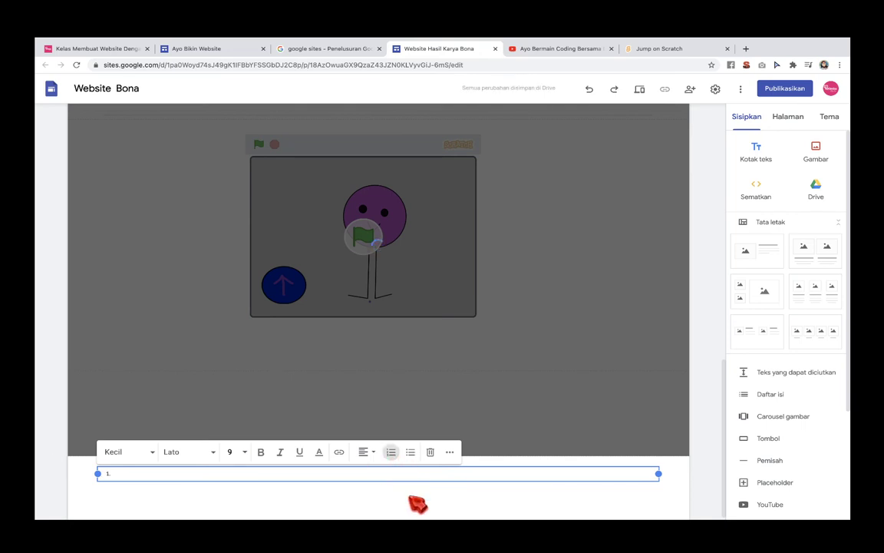
pyautogui.click(418, 503)
pyautogui.click(382, 478)
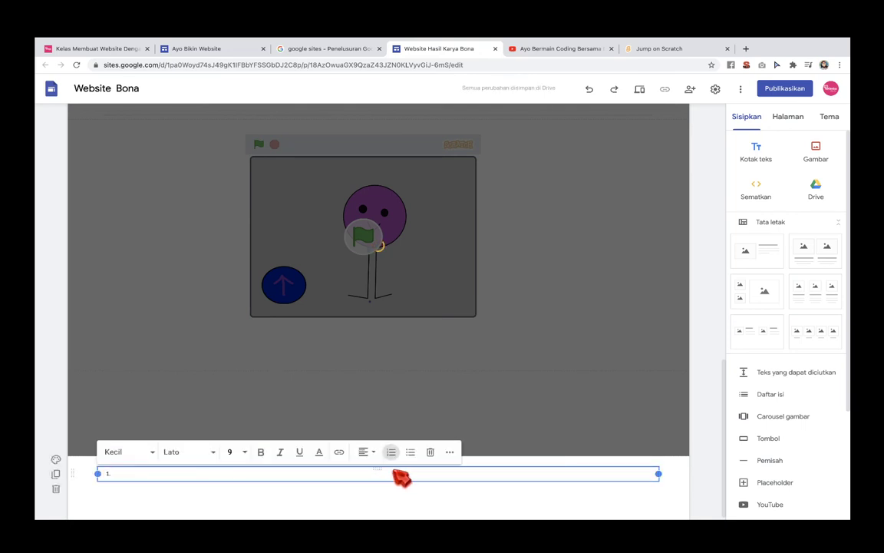
pyautogui.click(411, 451)
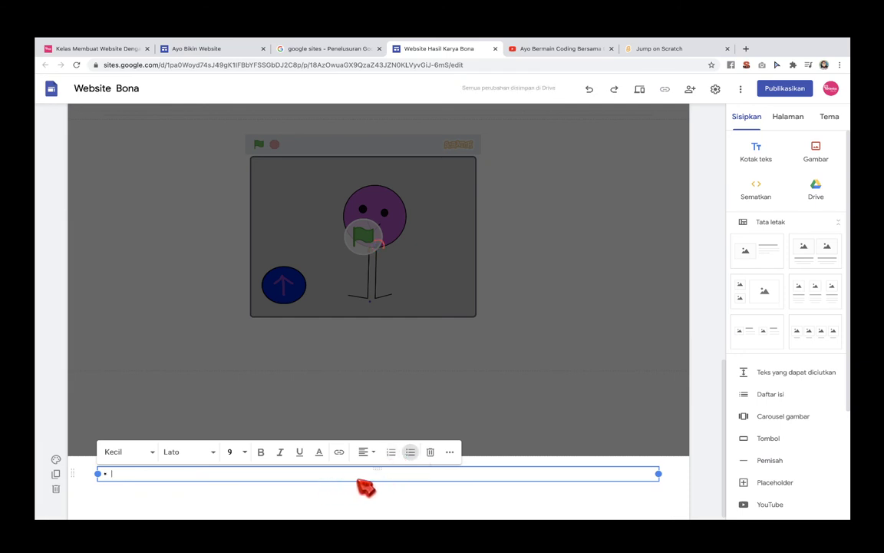
pyautogui.click(426, 499)
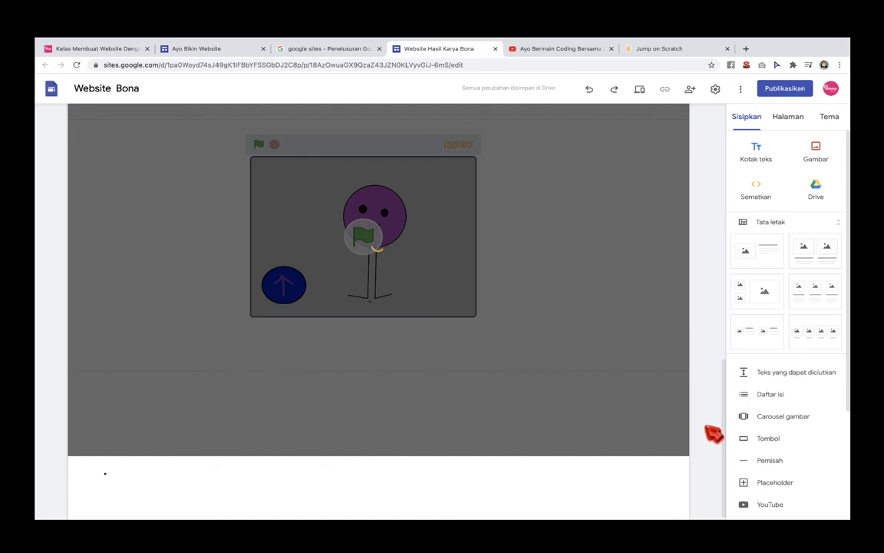
pyautogui.scroll(3, 617, 327)
pyautogui.scroll(-2, 623, 326)
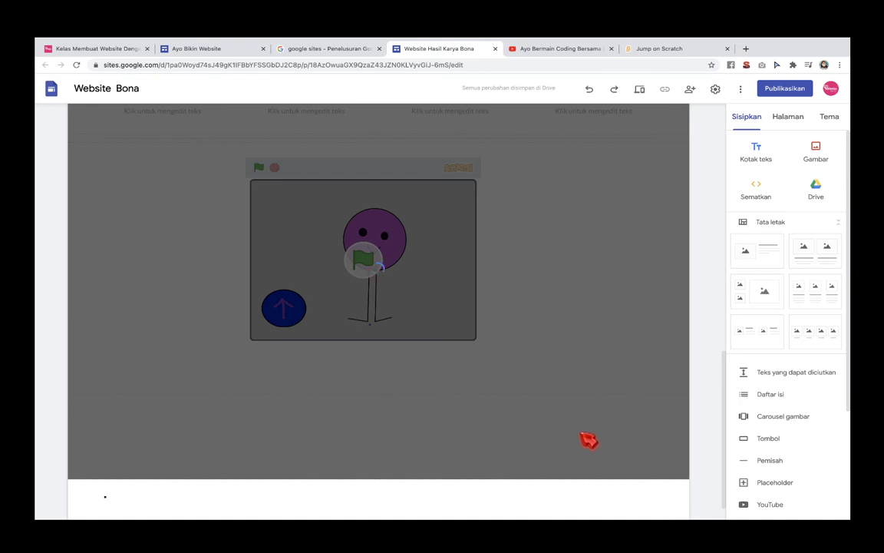
pyautogui.click(606, 498)
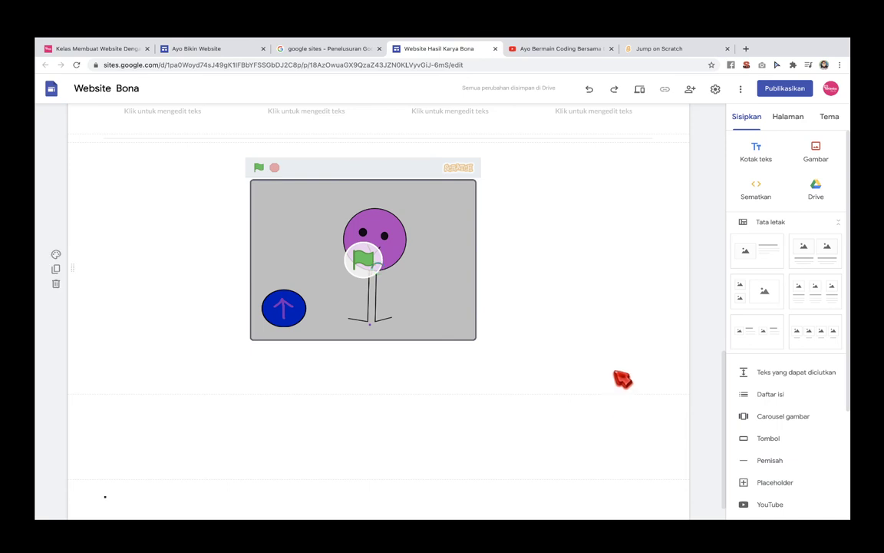
# - Review the whole page layout from the header through the video and image blocks to the Scratch project and footer
pyautogui.scroll(5, 621, 386)
pyautogui.scroll(3, 622, 378)
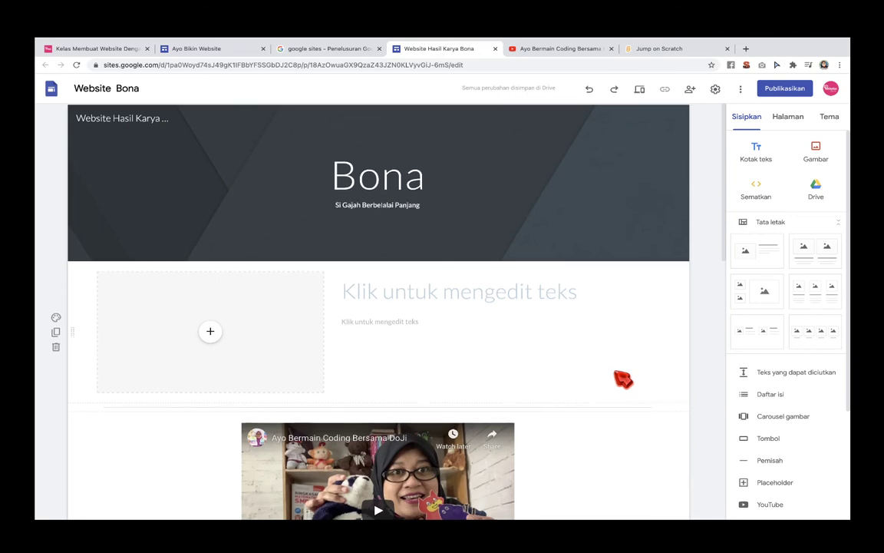
pyautogui.scroll(-8, 622, 379)
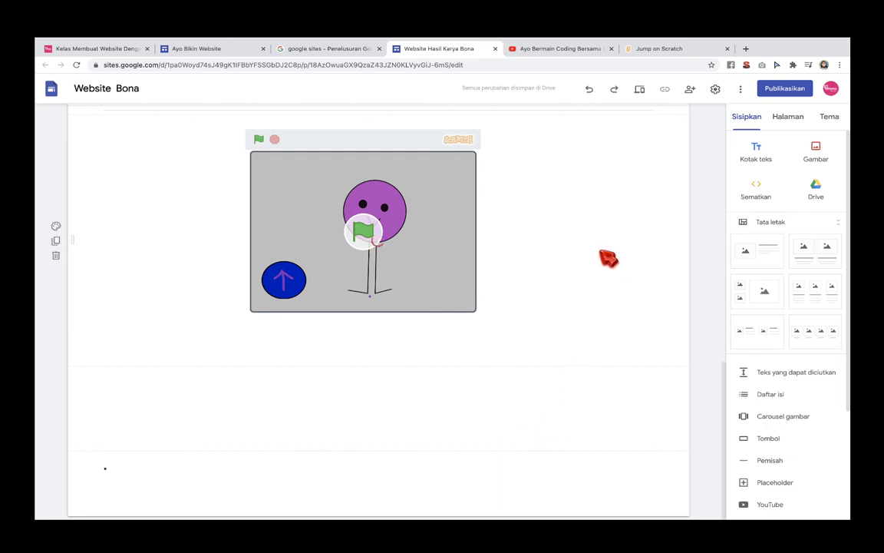
pyautogui.scroll(7, 570, 231)
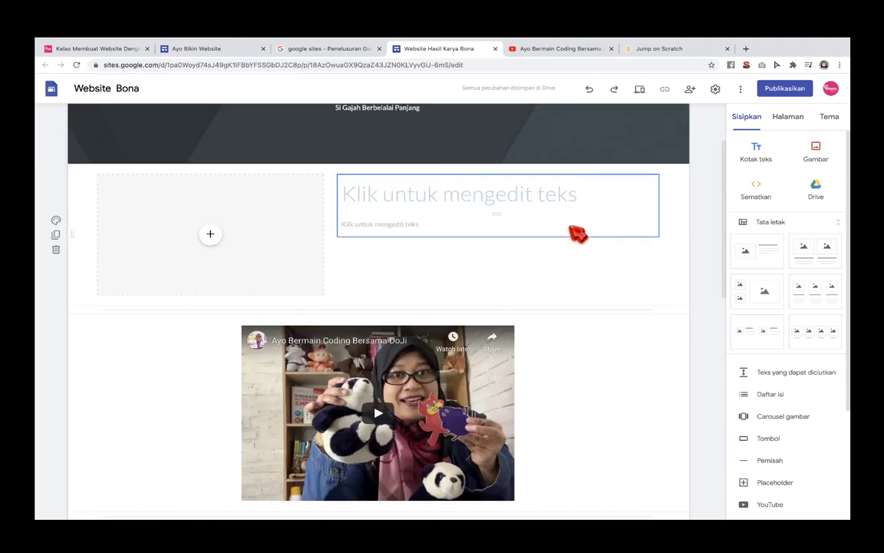
pyautogui.scroll(-5, 575, 234)
pyautogui.scroll(-2, 580, 236)
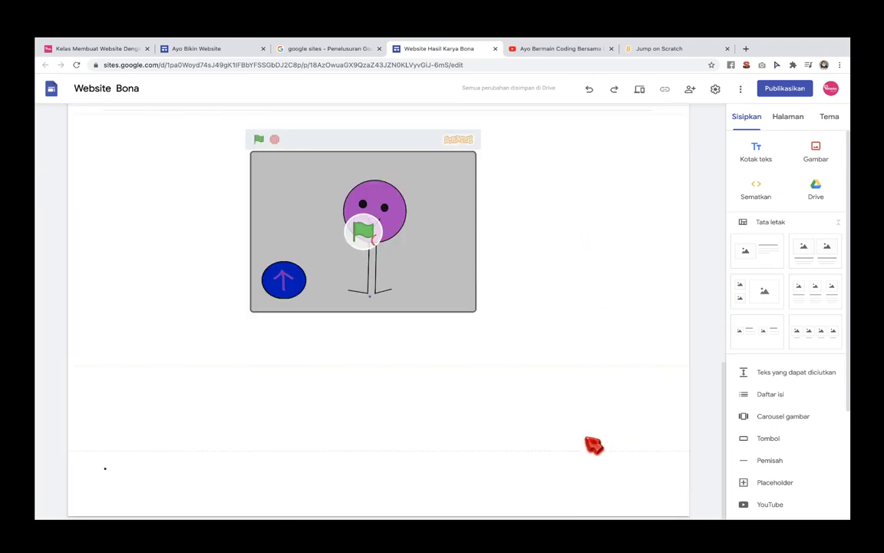
pyautogui.scroll(10, 530, 420)
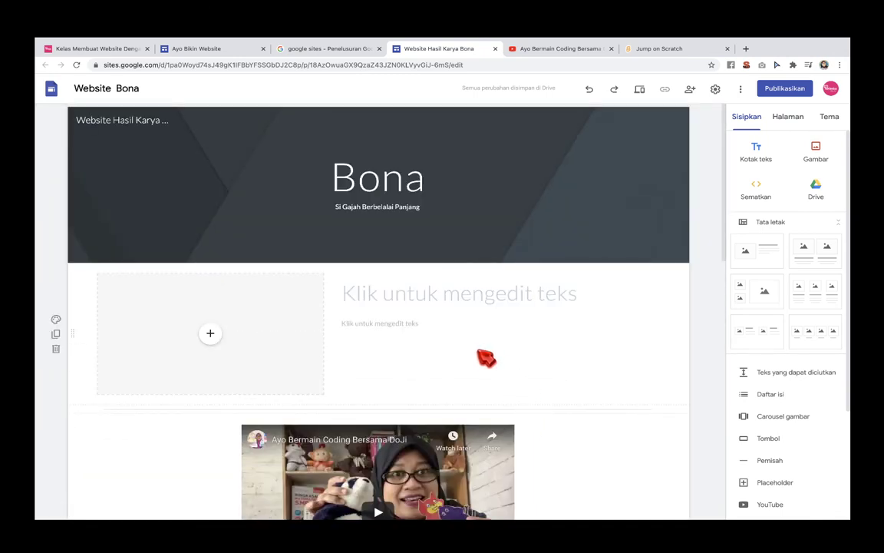
# - Title the text block beside the first image placeholder "Tentang Bona" and enter the description "Bona adalah gajah kecil dengan belalai panjang"
pyautogui.click(465, 301)
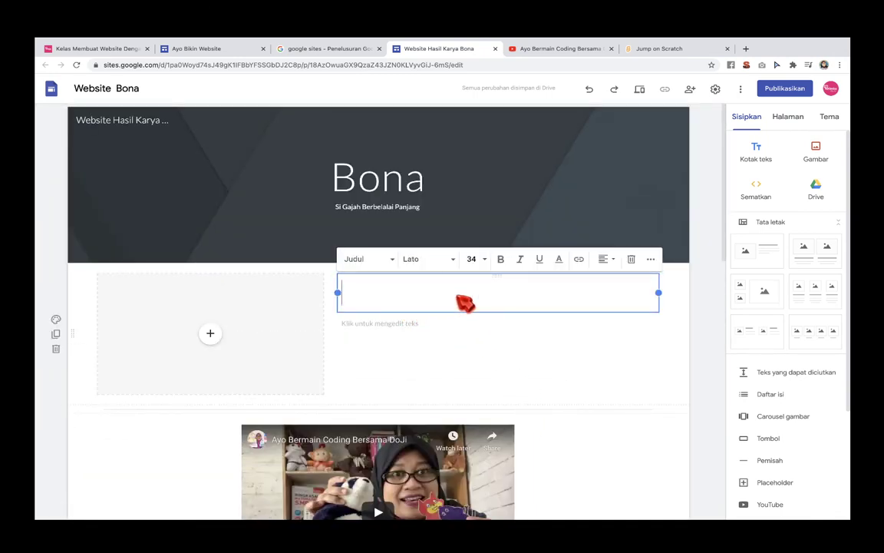
pyautogui.write('Tentang Bona')
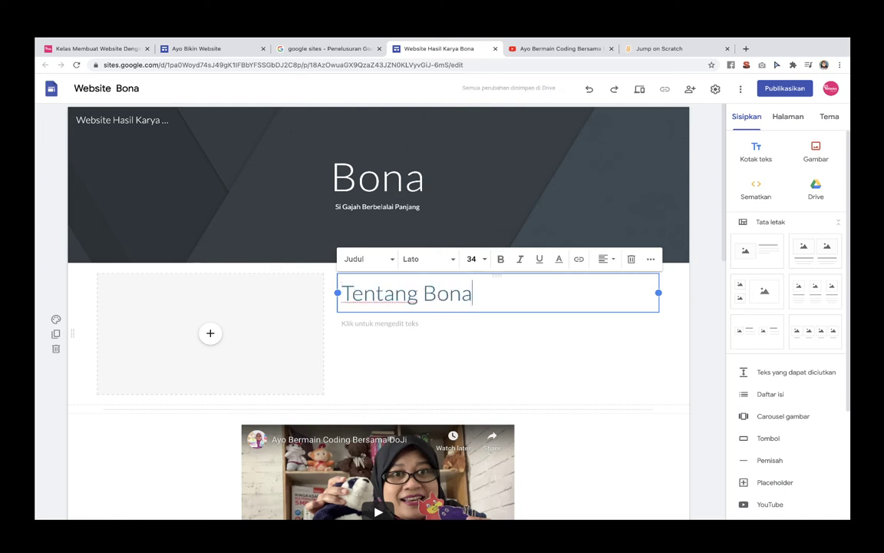
pyautogui.click(492, 330)
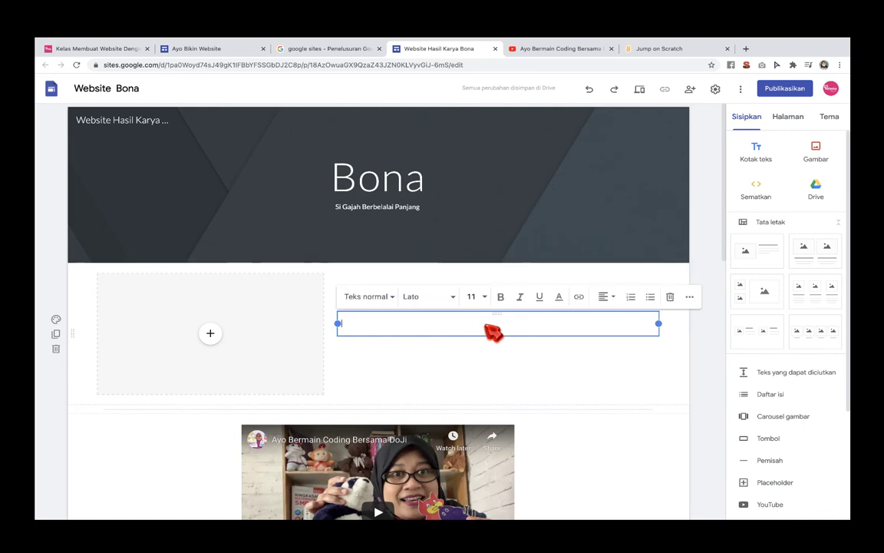
pyautogui.write('B')
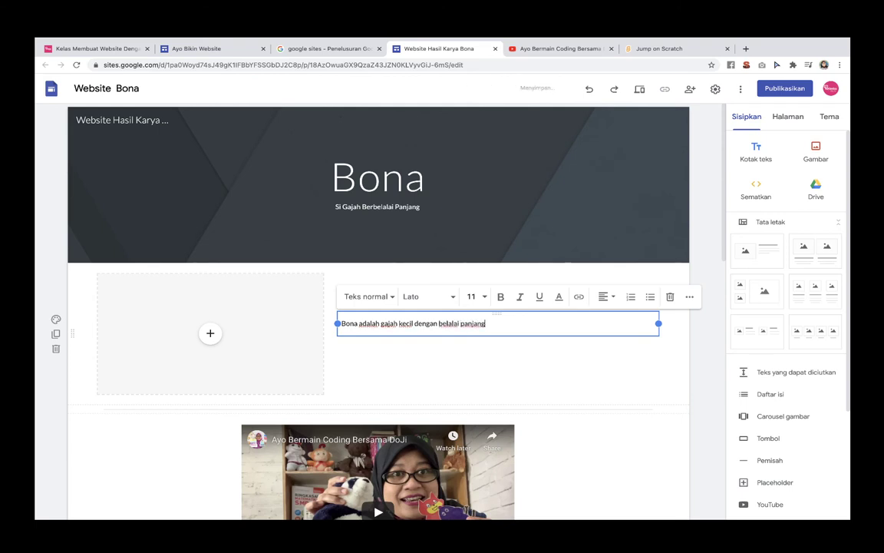
pyautogui.press('Return')
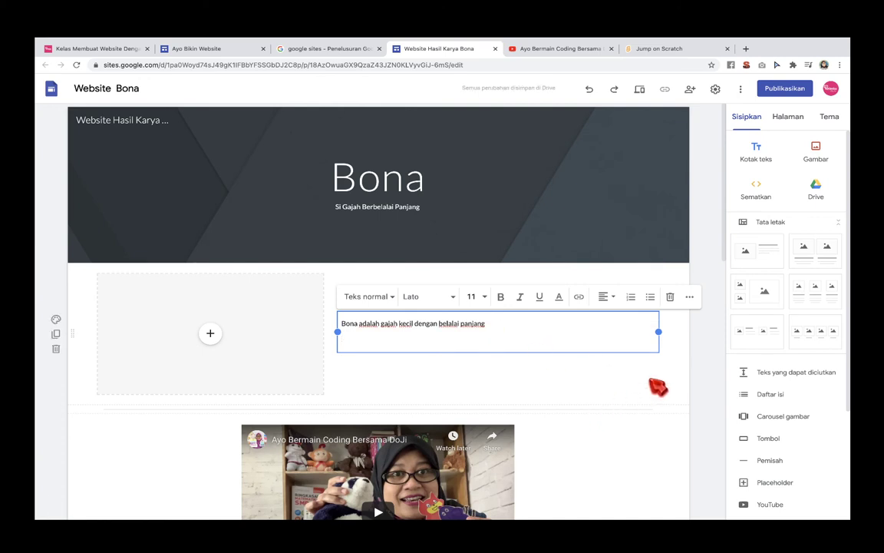
pyautogui.click(657, 386)
pyautogui.scroll(-3, 815, 466)
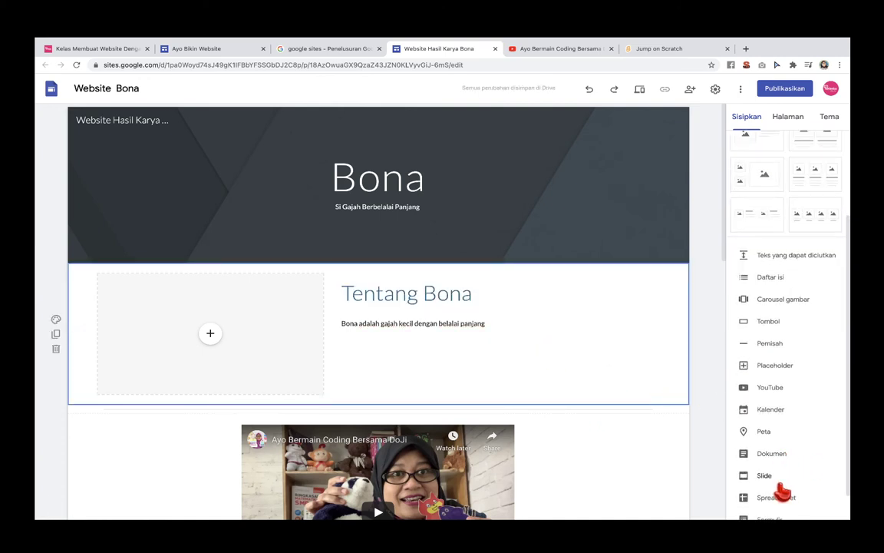
pyautogui.scroll(-1, 783, 491)
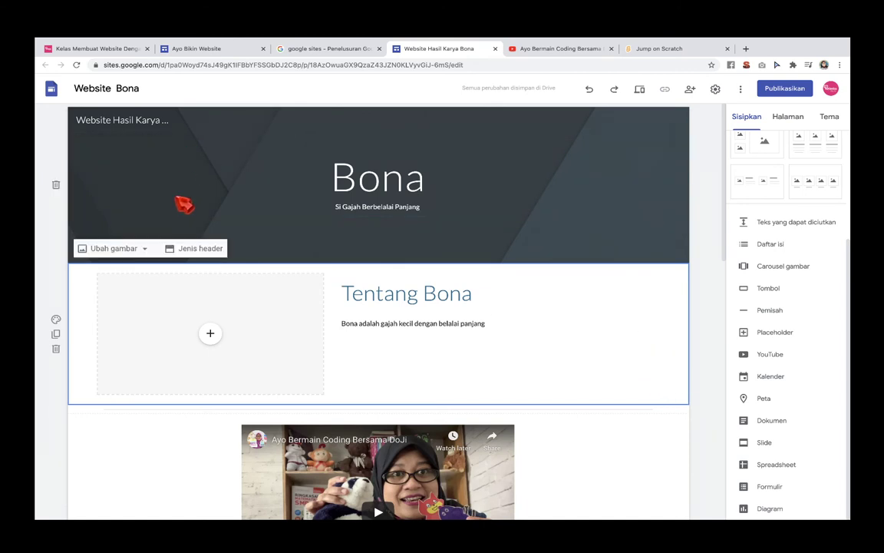
# - Publish the site to the web under the address rumahbona
pyautogui.click(797, 93)
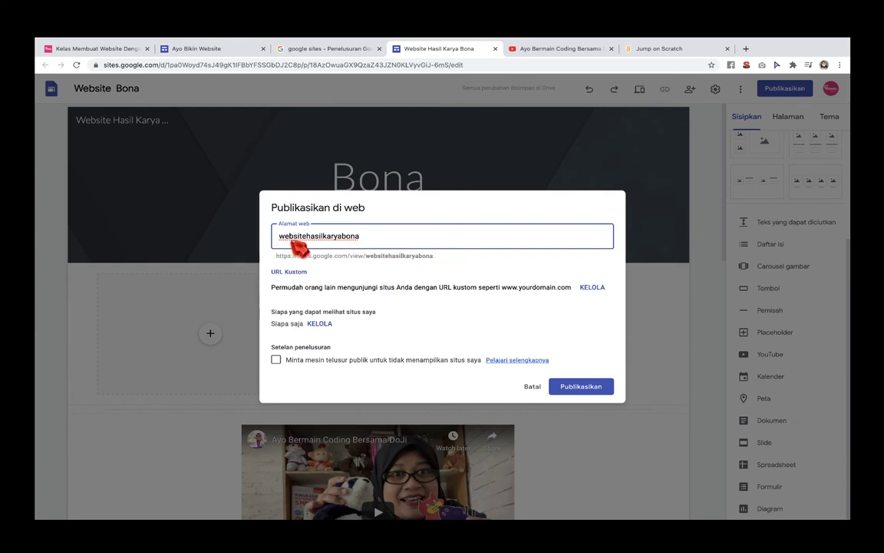
pyautogui.moveTo(291, 243); pyautogui.dragTo(356, 239)
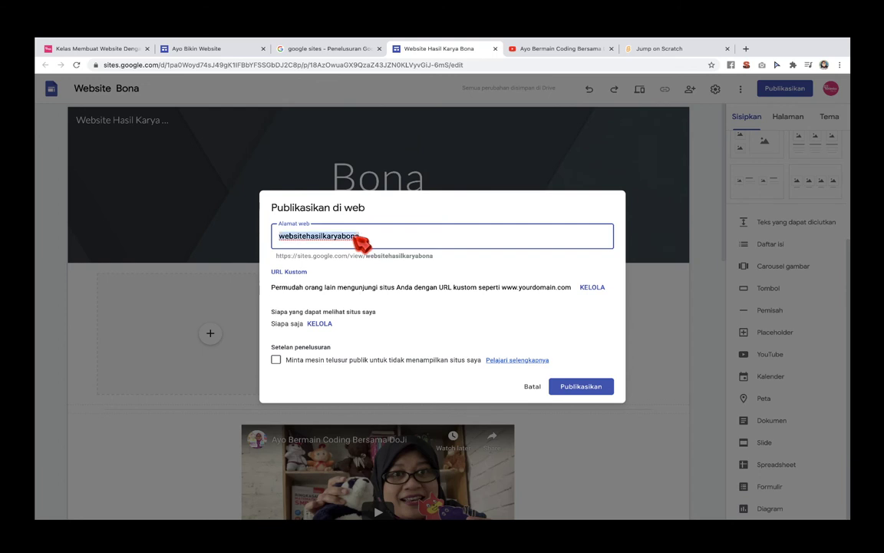
pyautogui.write('web')
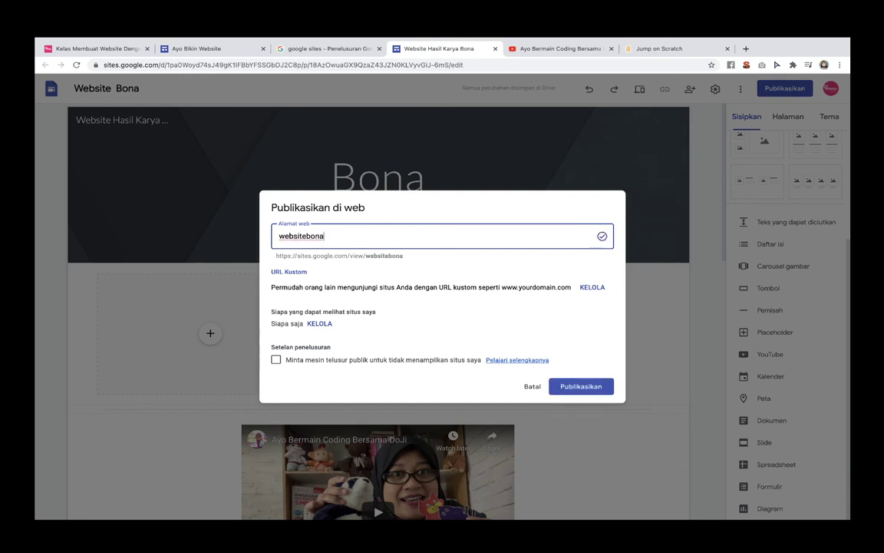
pyautogui.press('BackSpace')
pyautogui.press('BackSpace')
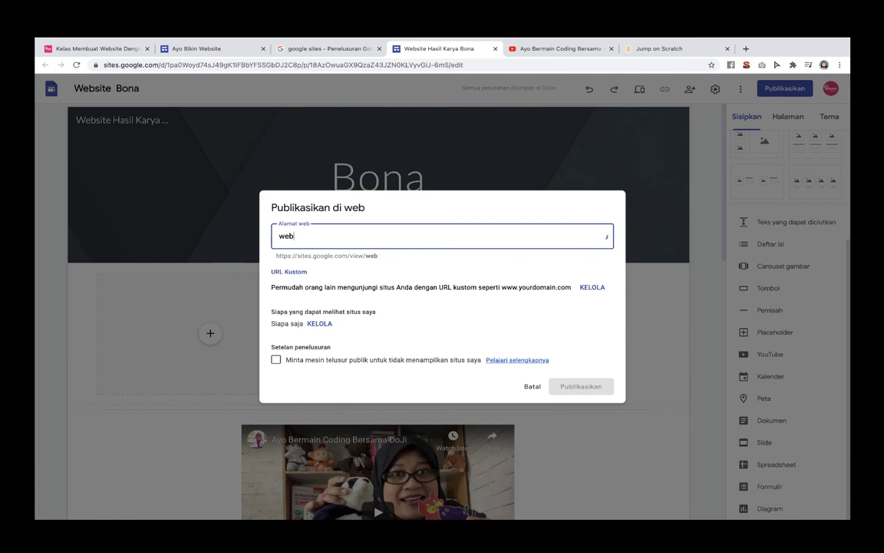
pyautogui.press('BackSpace')
pyautogui.press('BackSpace')
pyautogui.press('BackSpace')
pyautogui.write('rumahbona')
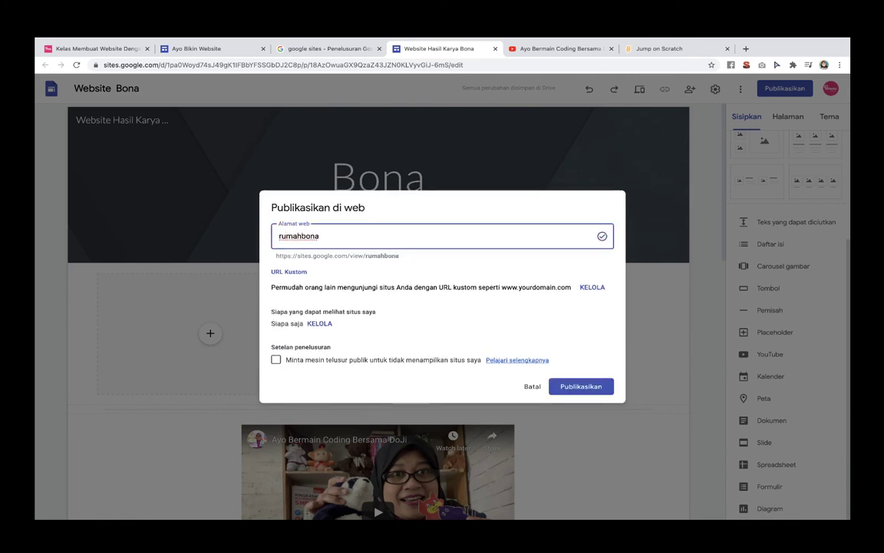
pyautogui.click(591, 393)
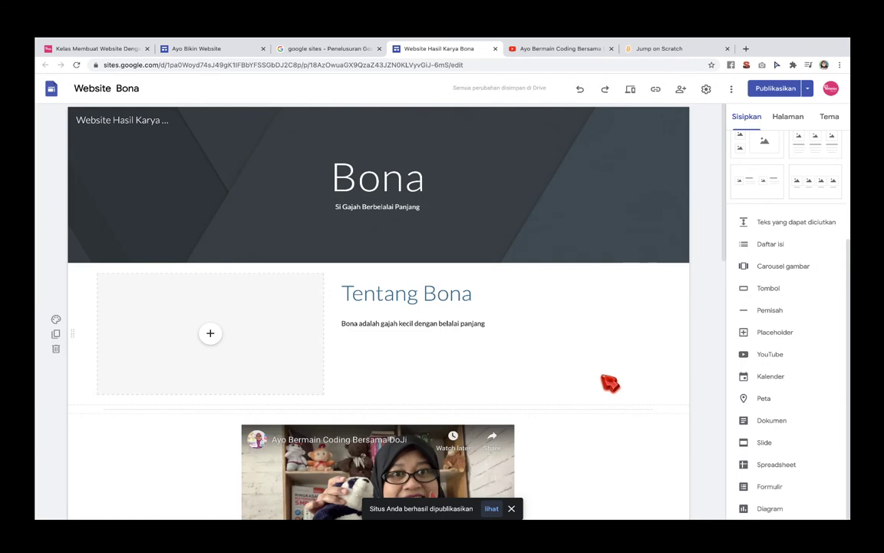
# - Open the published site and check its page from the header down to the embedded Scratch project
pyautogui.click(491, 509)
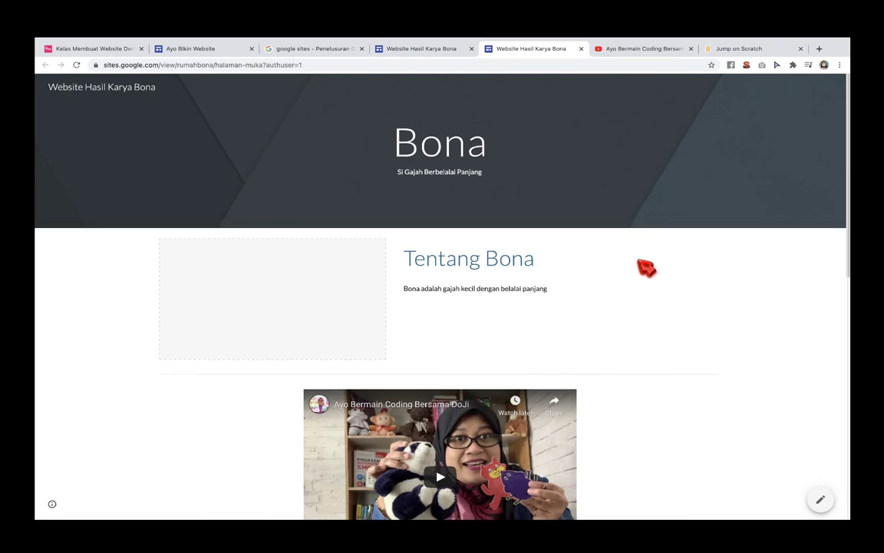
pyautogui.scroll(-10, 647, 264)
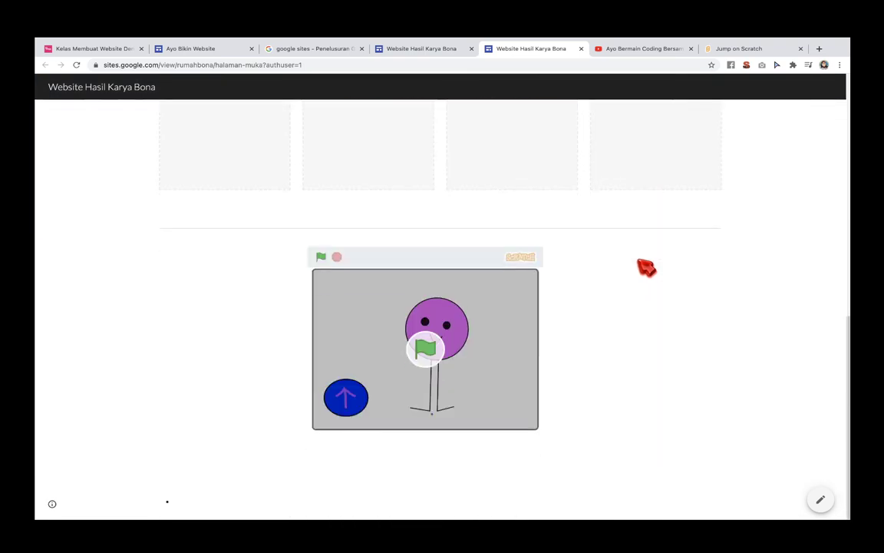
pyautogui.scroll(10, 647, 267)
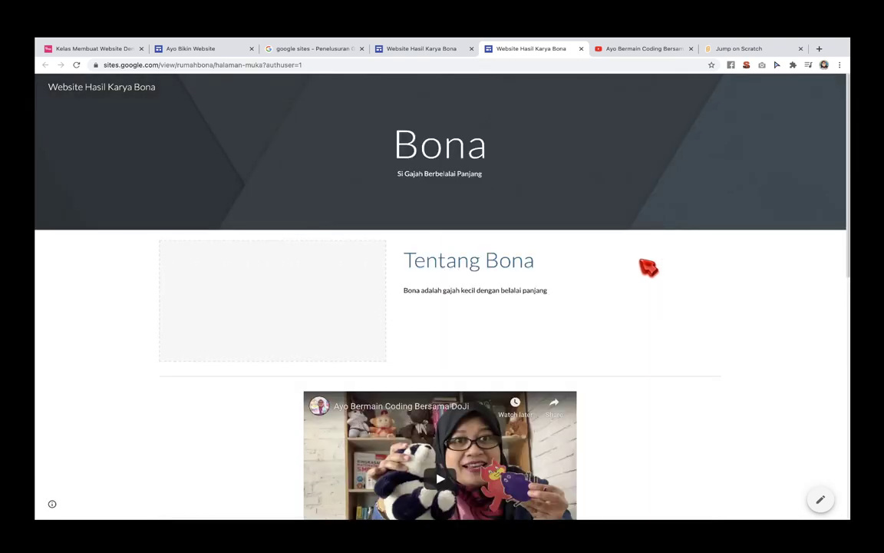
pyautogui.scroll(-3, 647, 267)
pyautogui.scroll(-5, 645, 263)
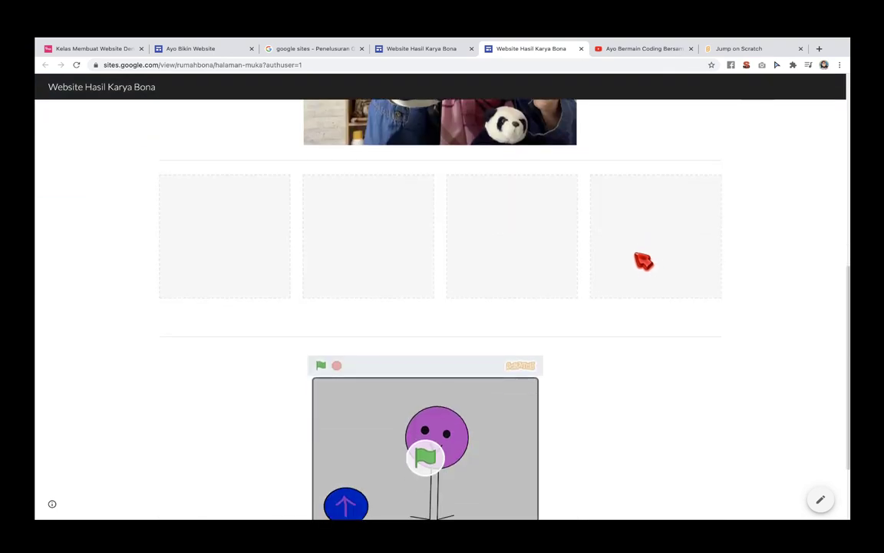
# - Run the embedded Scratch project on the published page and test its blue arrow control
pyautogui.scroll(-2, 676, 276)
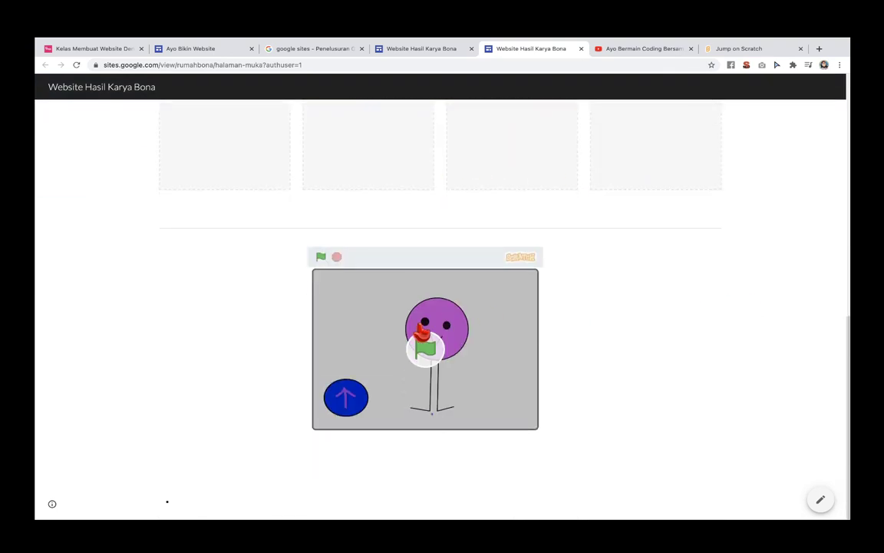
pyautogui.click(427, 350)
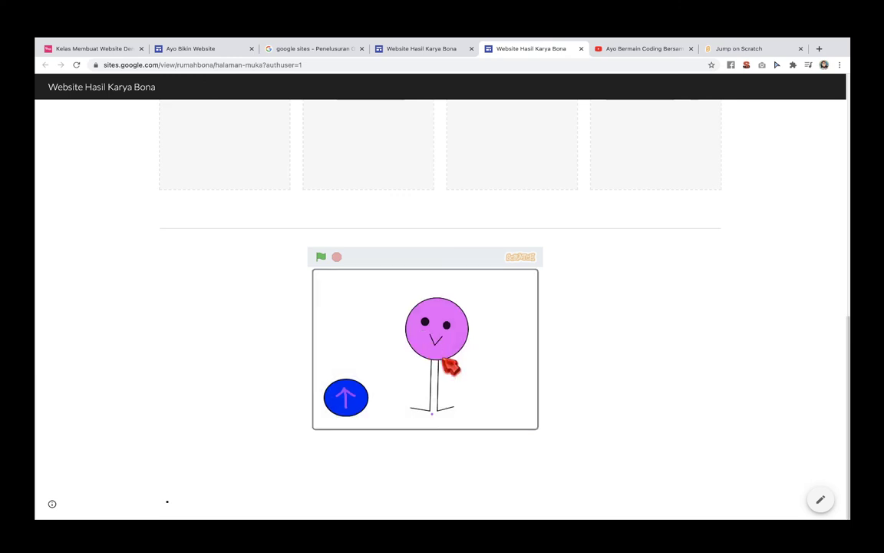
pyautogui.click(354, 402)
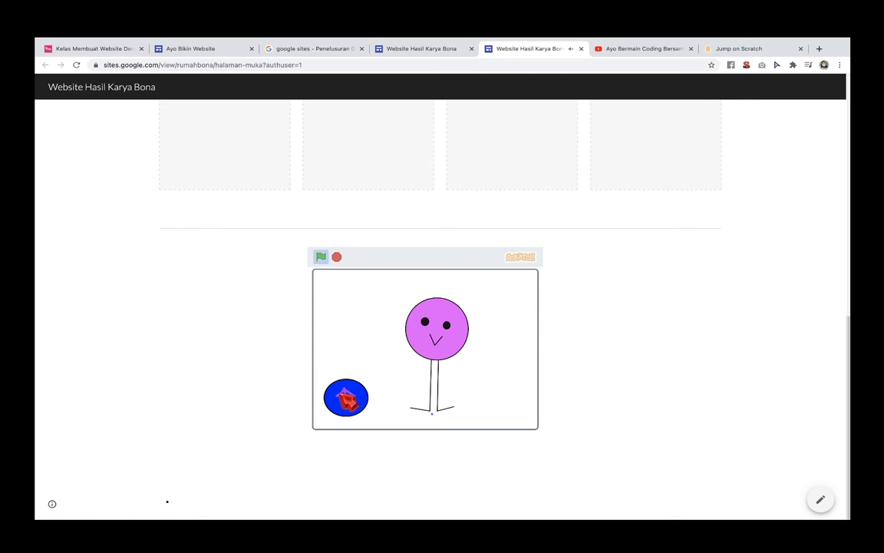
pyautogui.click(347, 399)
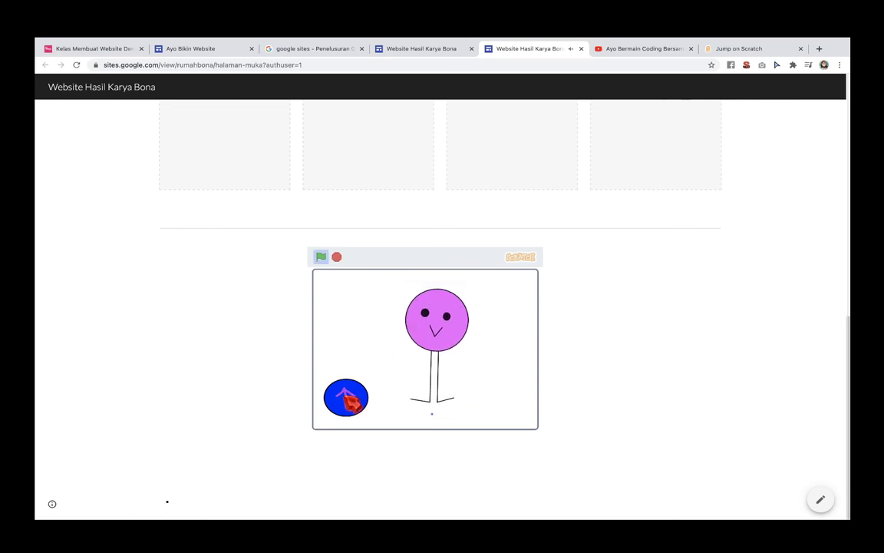
# - Copy the full web address of the published Bona site
pyautogui.scroll(10, 612, 332)
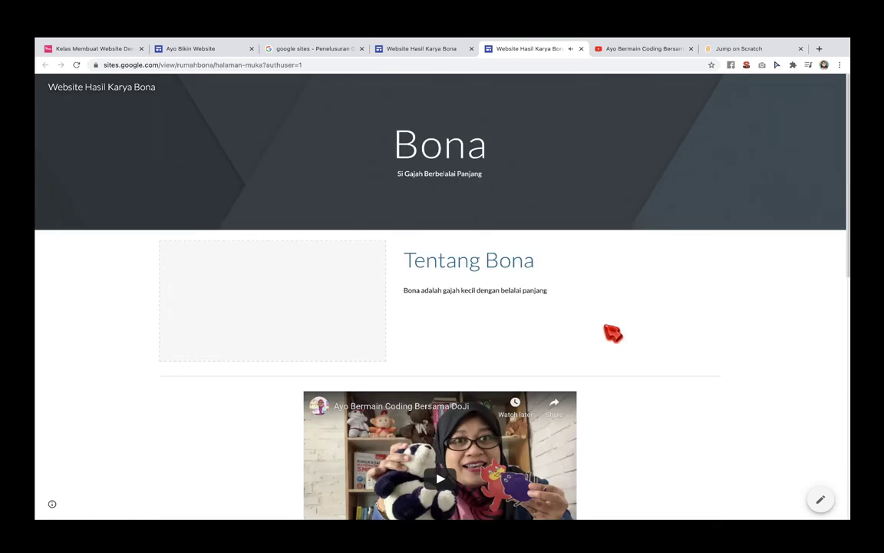
pyautogui.tripleClick(300, 64)
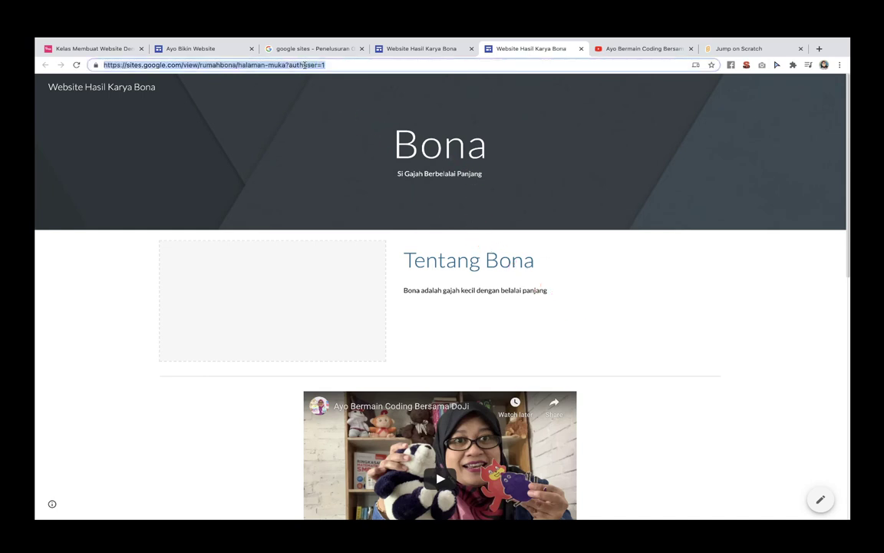
pyautogui.rightClick(305, 65)
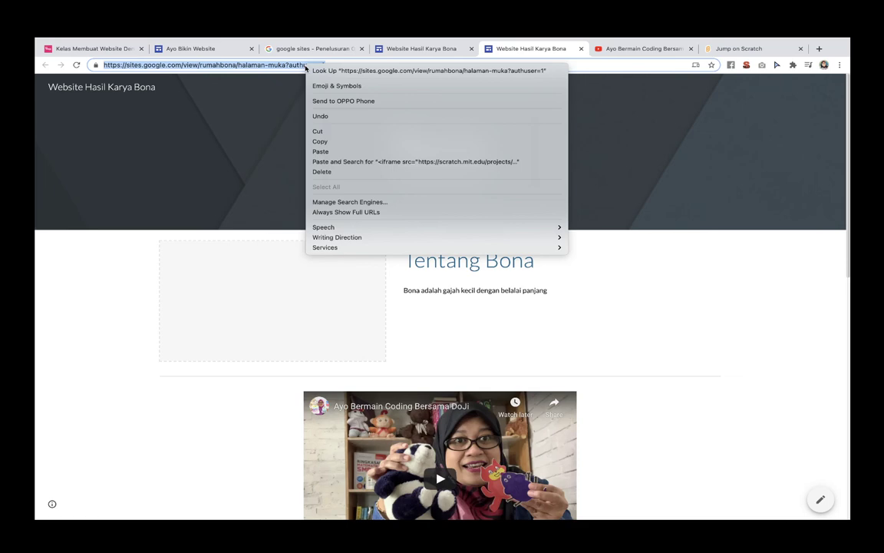
pyautogui.click(335, 142)
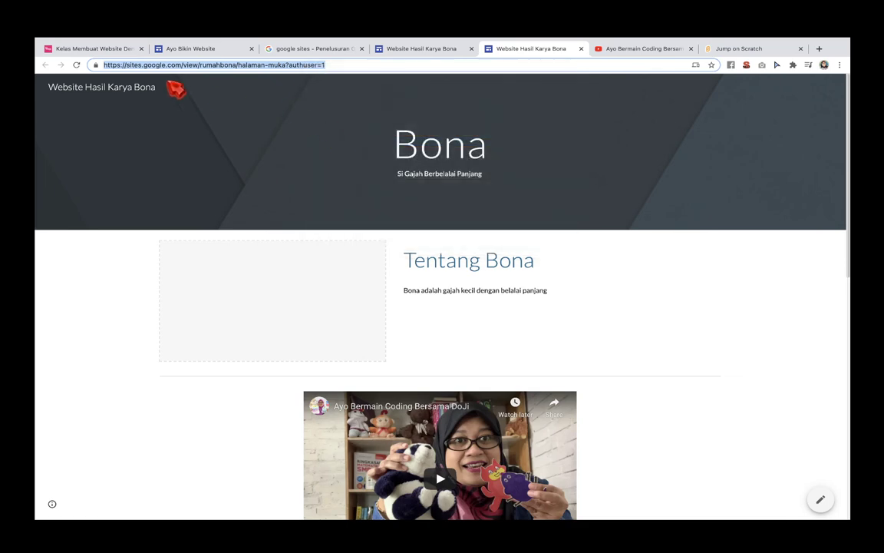
# - Open the home.s.id link shortener from the Deploying section of the Google Sites class article
pyautogui.click(122, 49)
pyautogui.scroll(-15, 499, 252)
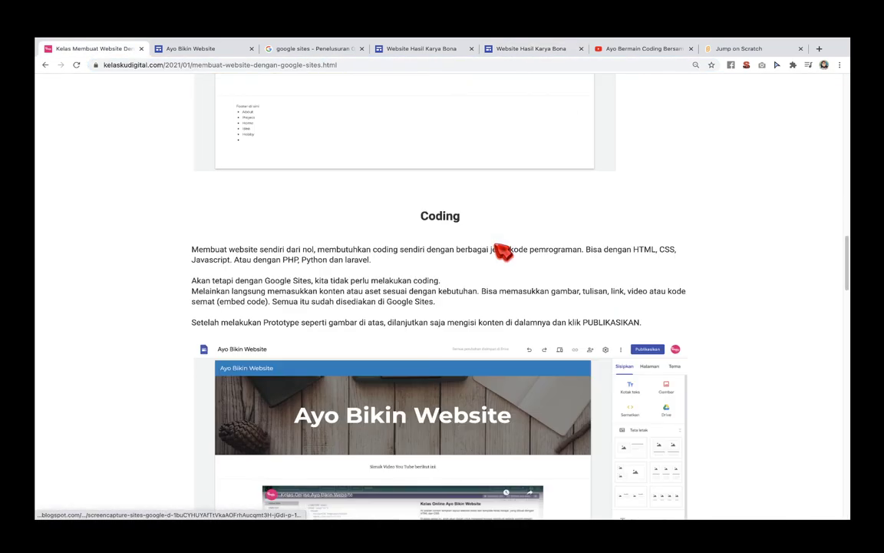
pyautogui.scroll(4, 498, 252)
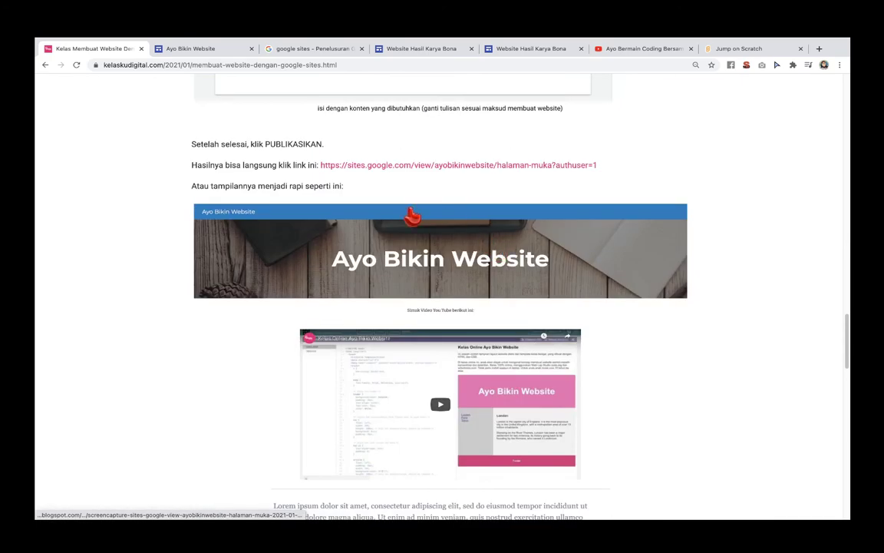
pyautogui.scroll(-10, 440, 229)
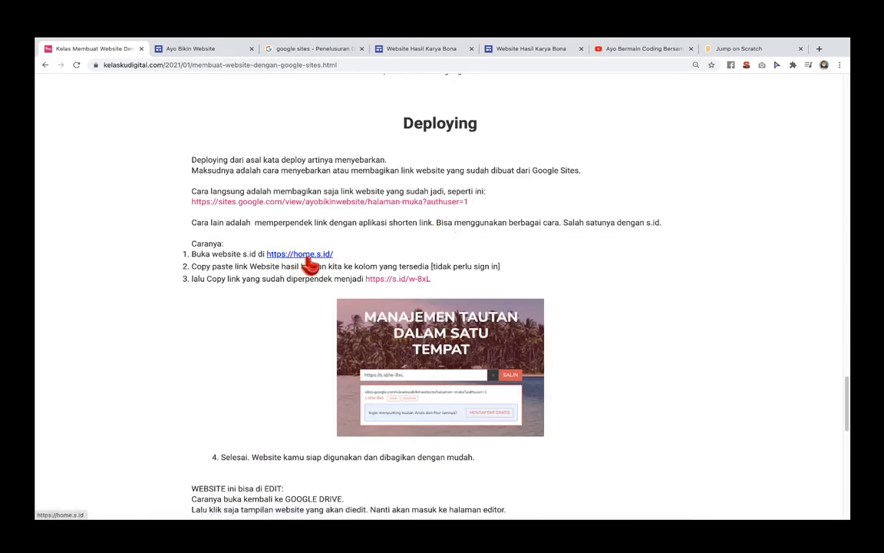
pyautogui.click(299, 255)
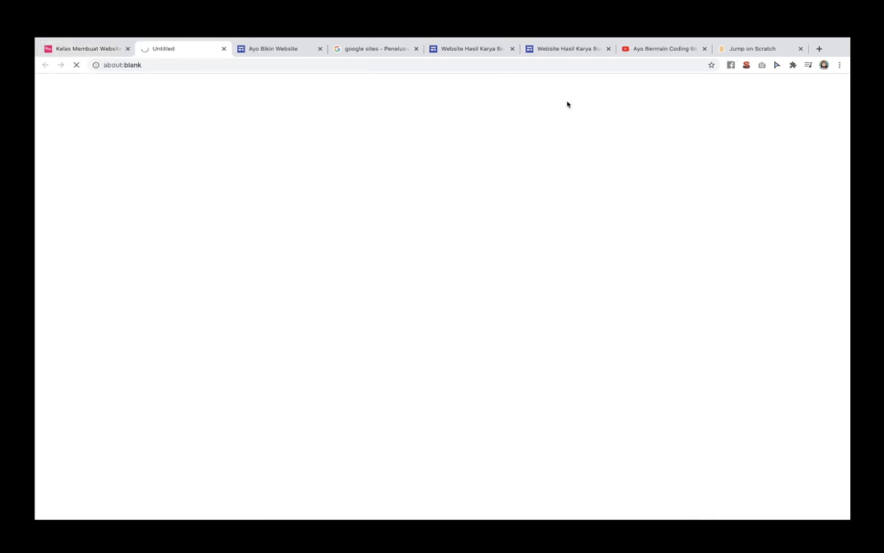
pyautogui.click(576, 48)
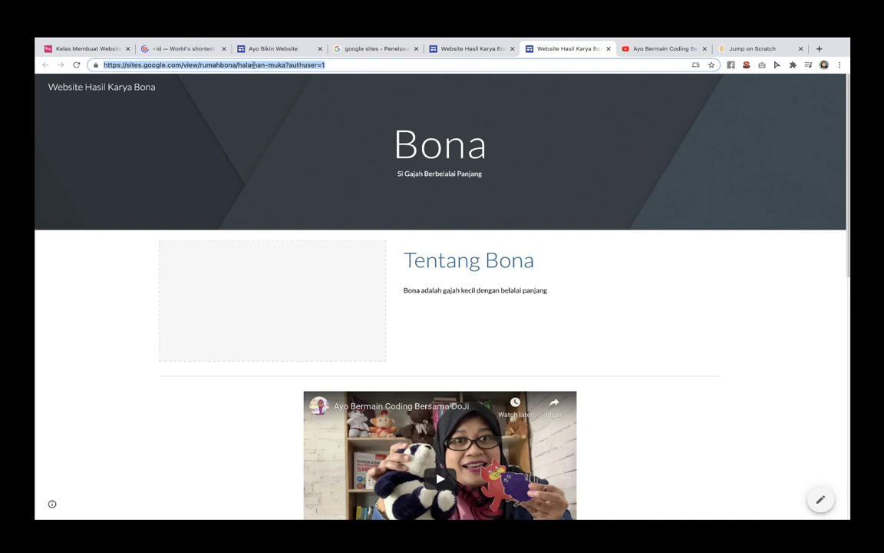
pyautogui.click(179, 48)
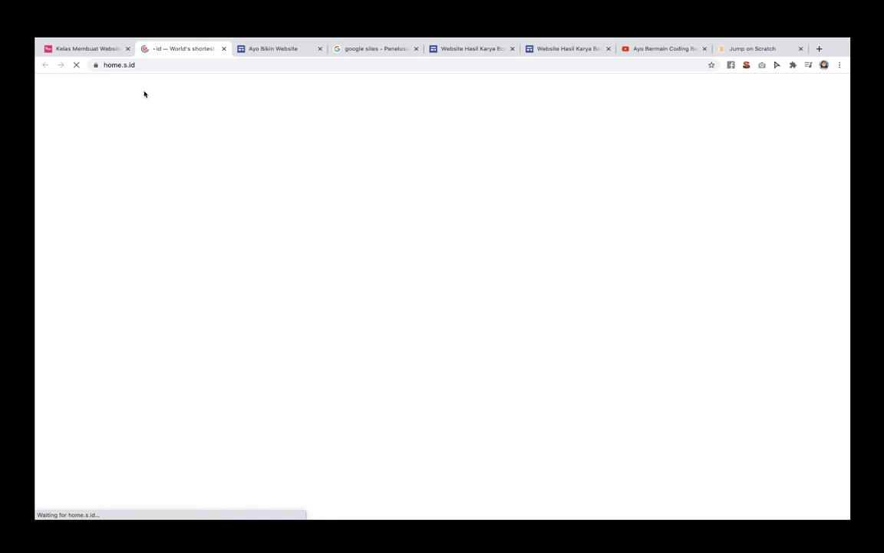
pyautogui.click(563, 50)
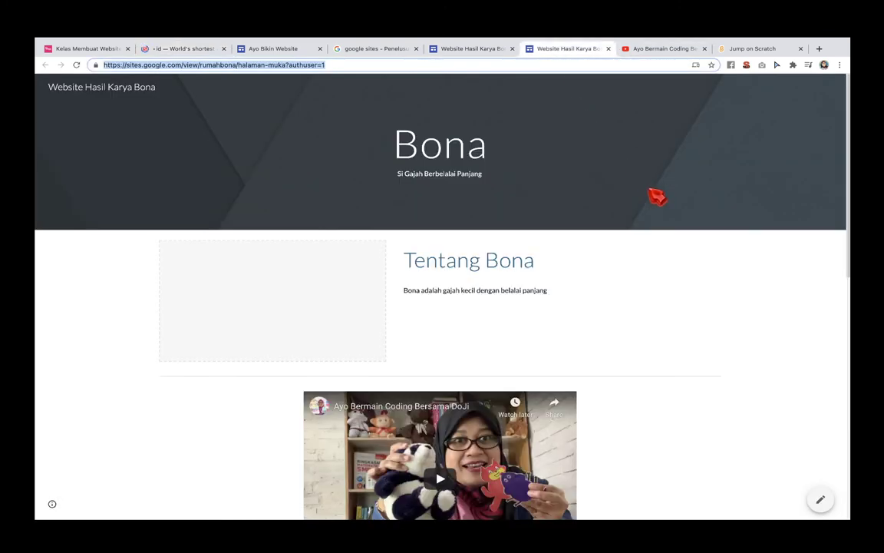
pyautogui.click(707, 255)
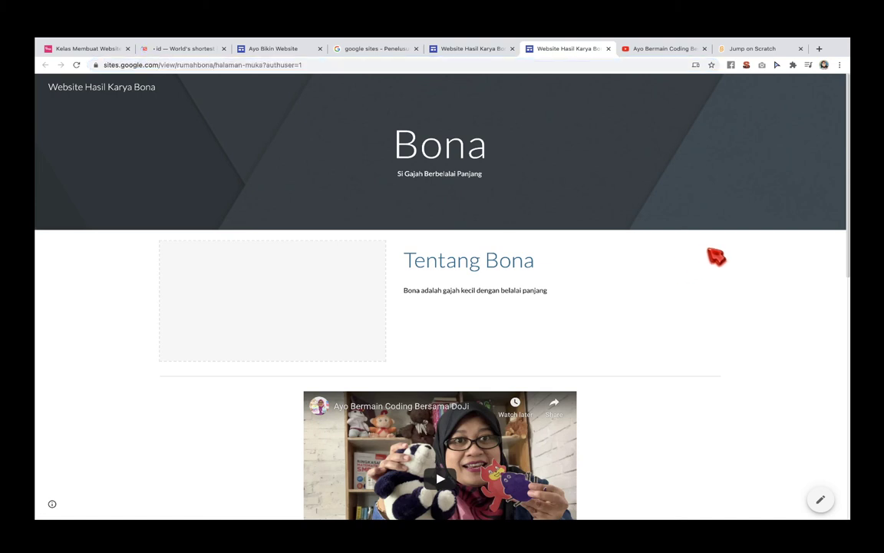
pyautogui.scroll(-2, 708, 255)
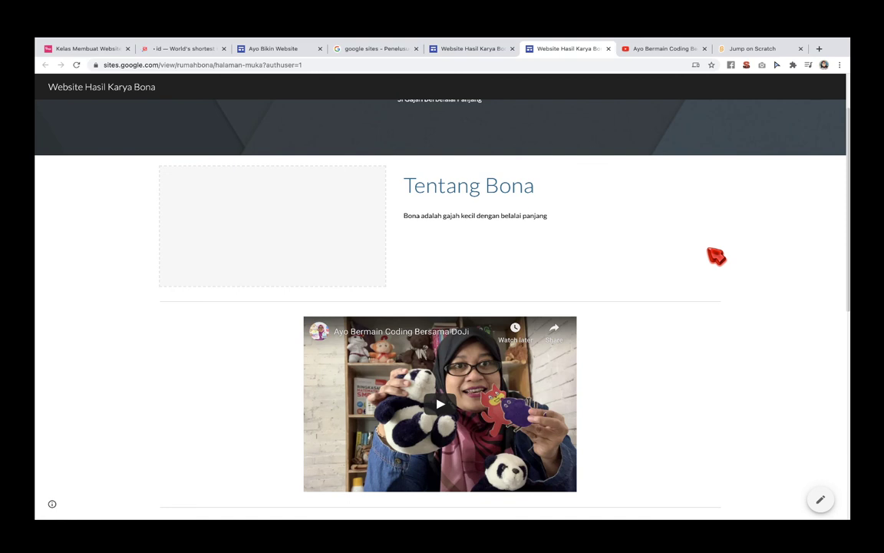
# - Try to shorten the copied address of the published site on the s.id page
pyautogui.click(197, 49)
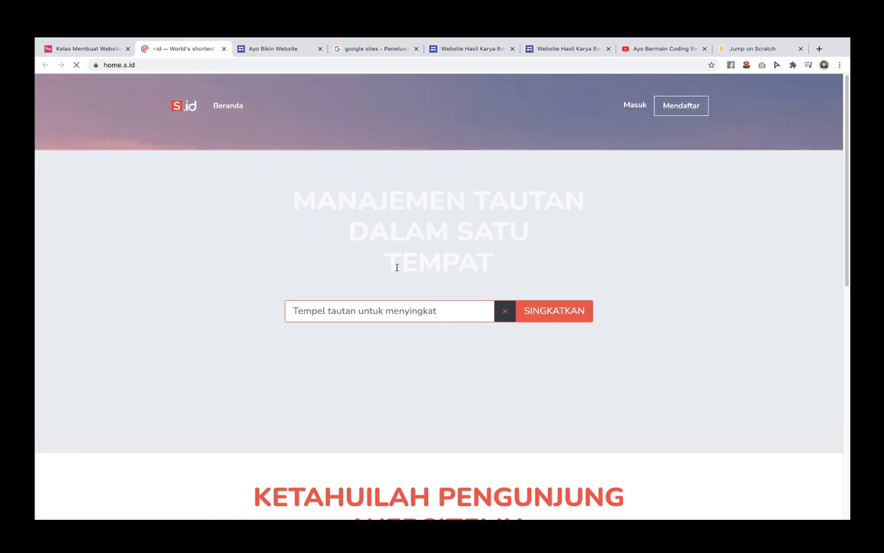
pyautogui.click(364, 311)
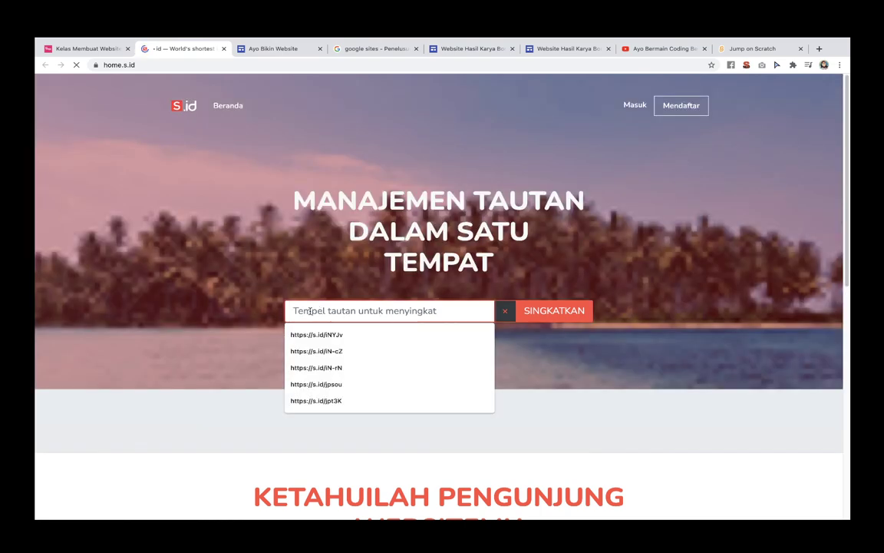
pyautogui.rightClick(312, 310)
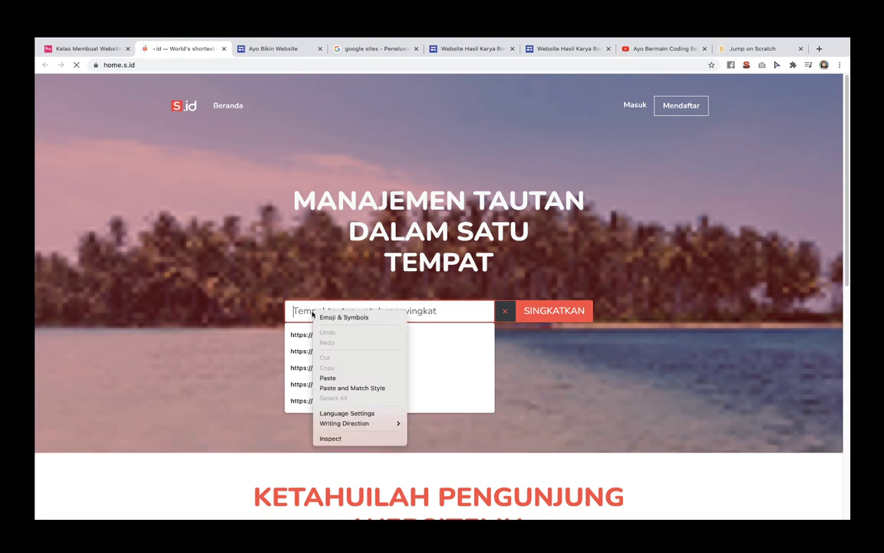
pyautogui.click(334, 377)
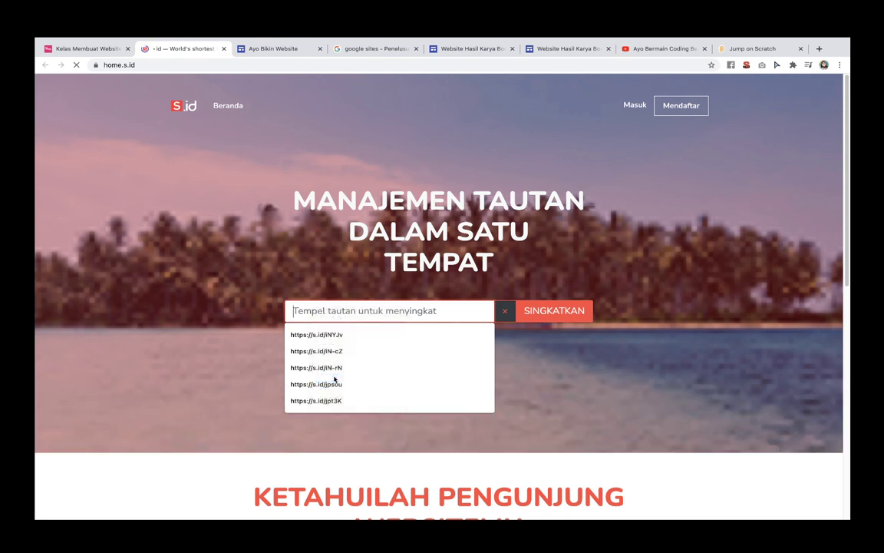
pyautogui.click(569, 317)
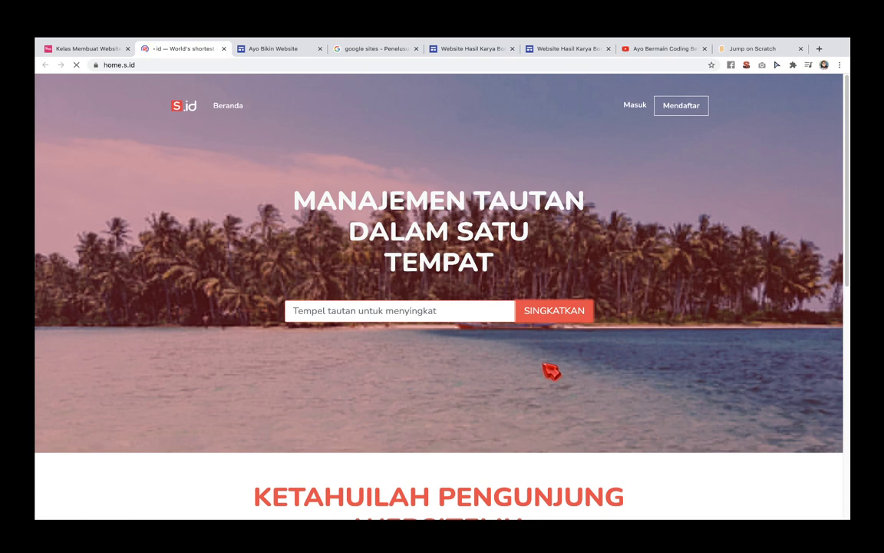
# - Shorten the published site's address sites.google.com/view/rumahbona/halaman-muka?authuser=1 with s.id and copy the resulting short link
pyautogui.scroll(-3, 551, 371)
pyautogui.scroll(2, 551, 372)
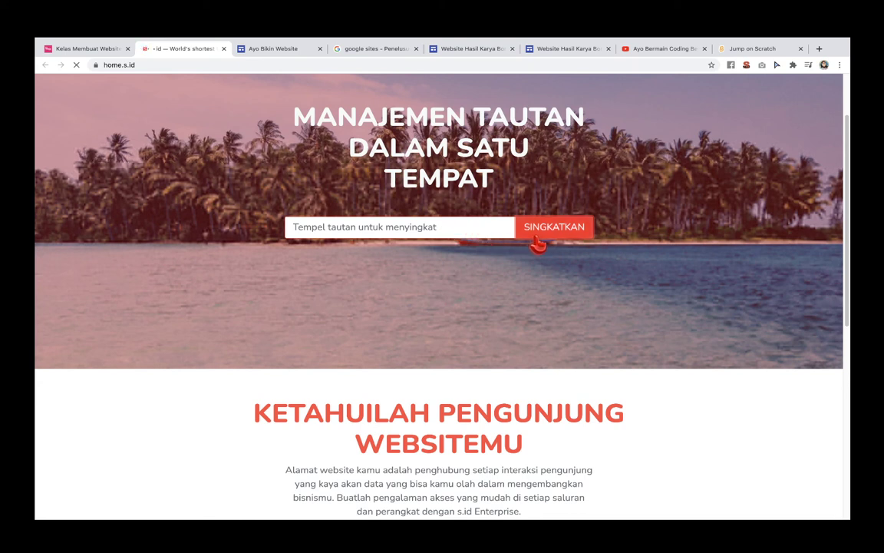
pyautogui.click(460, 232)
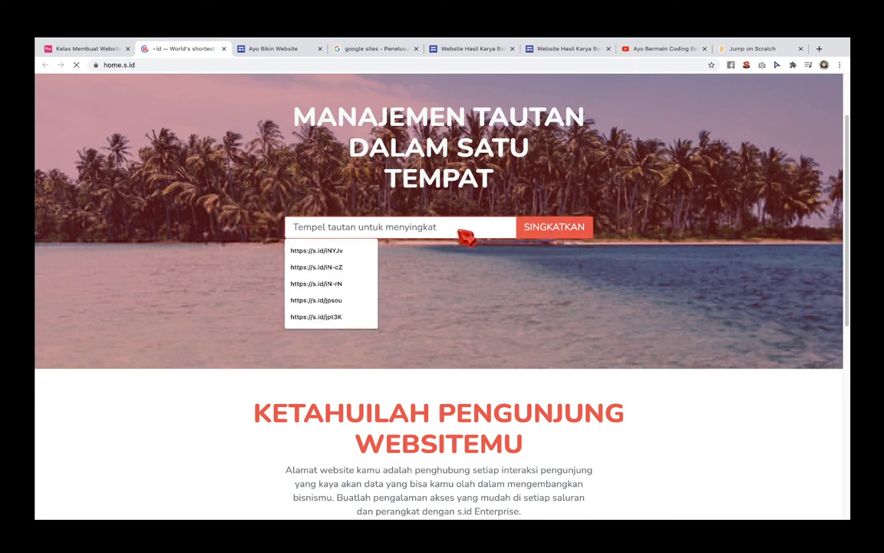
pyautogui.rightClick(459, 230)
pyautogui.click(481, 289)
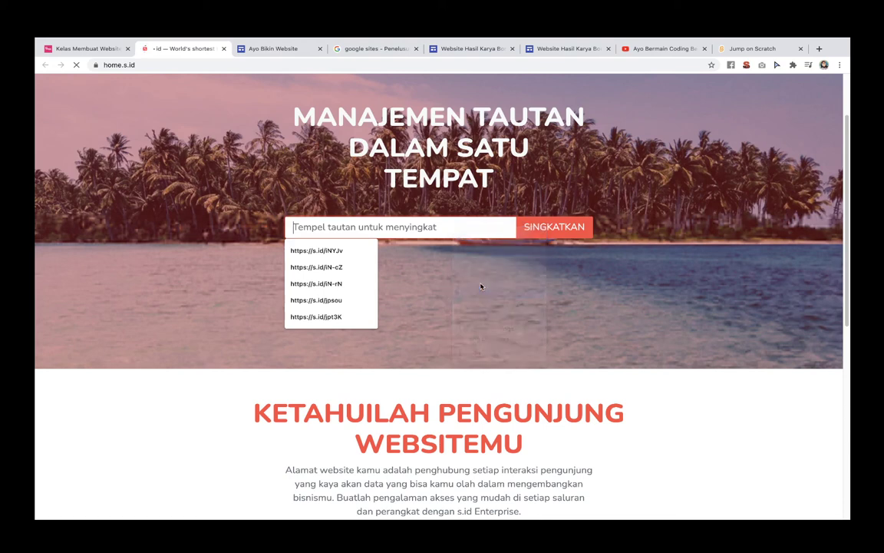
pyautogui.click(548, 230)
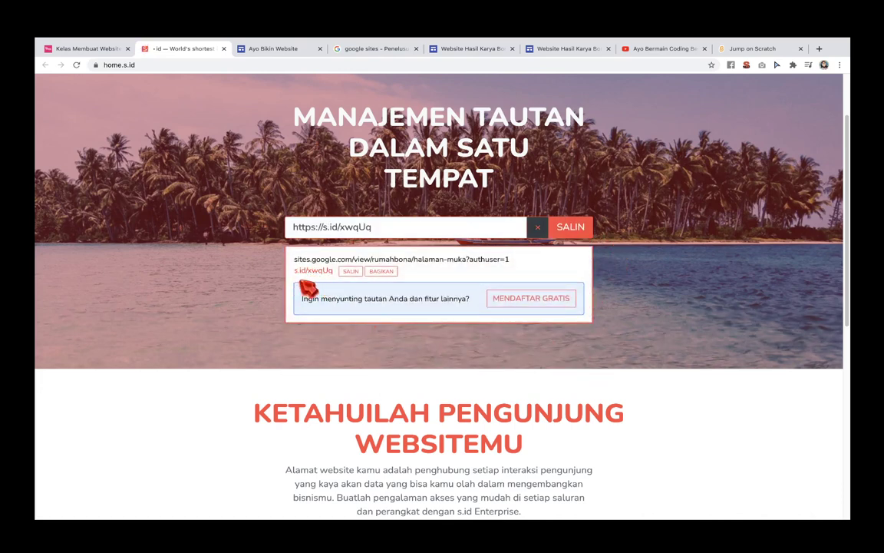
pyautogui.click(350, 274)
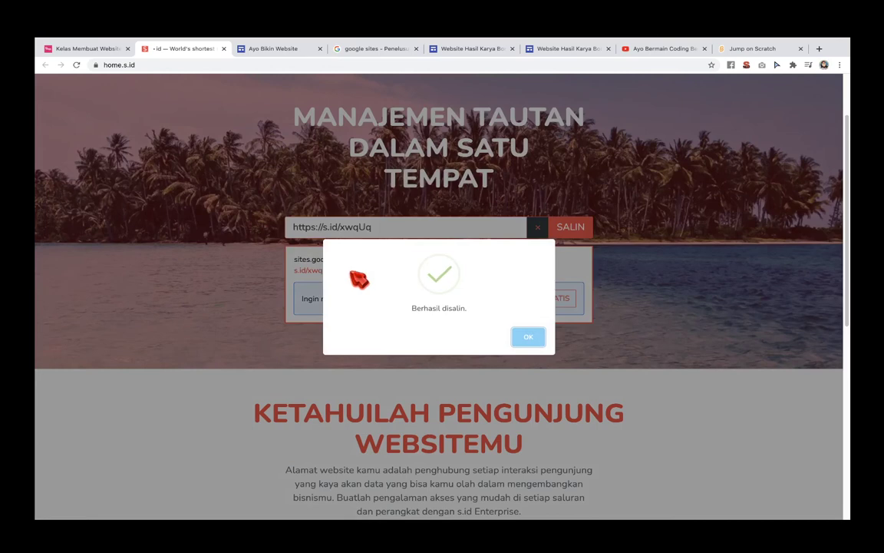
pyautogui.click(529, 338)
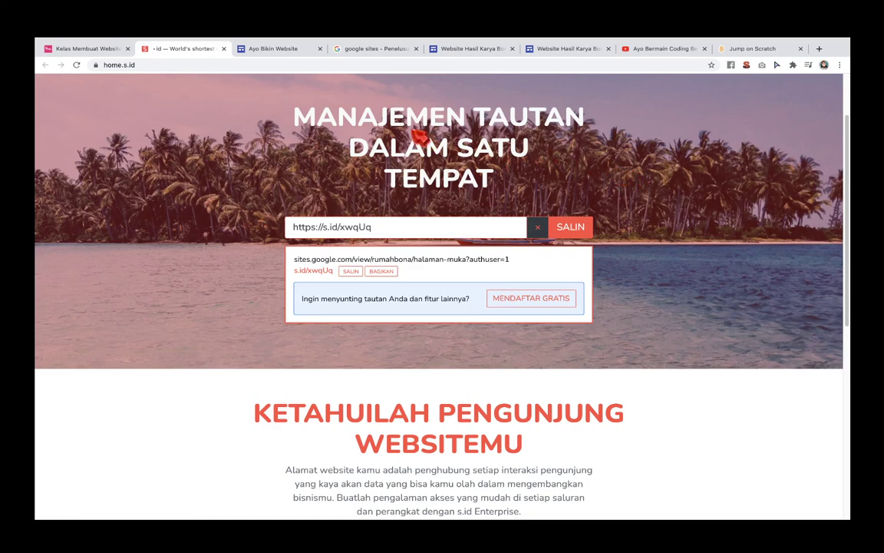
# - Look back over the class article, the site editor and the published Bona page, finishing at the article's Sketching section
pyautogui.click(101, 50)
pyautogui.scroll(15, 294, 122)
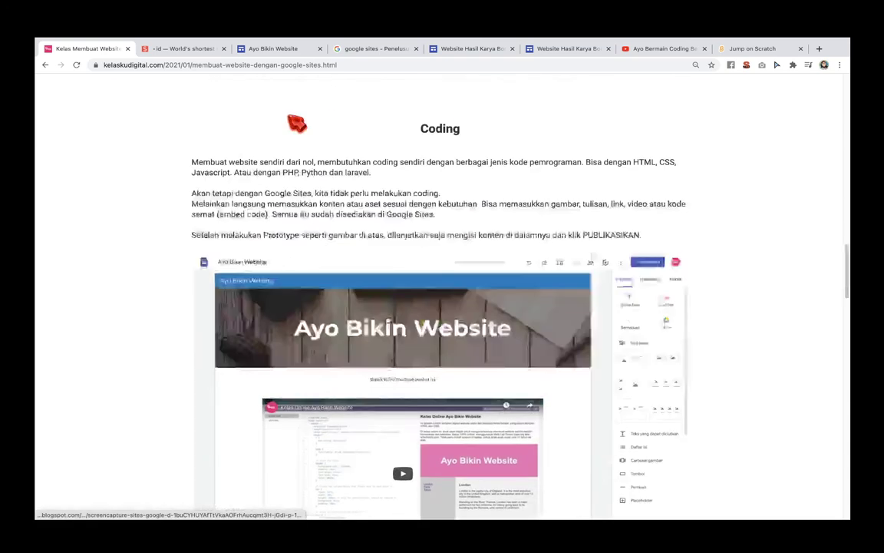
pyautogui.scroll(15, 294, 123)
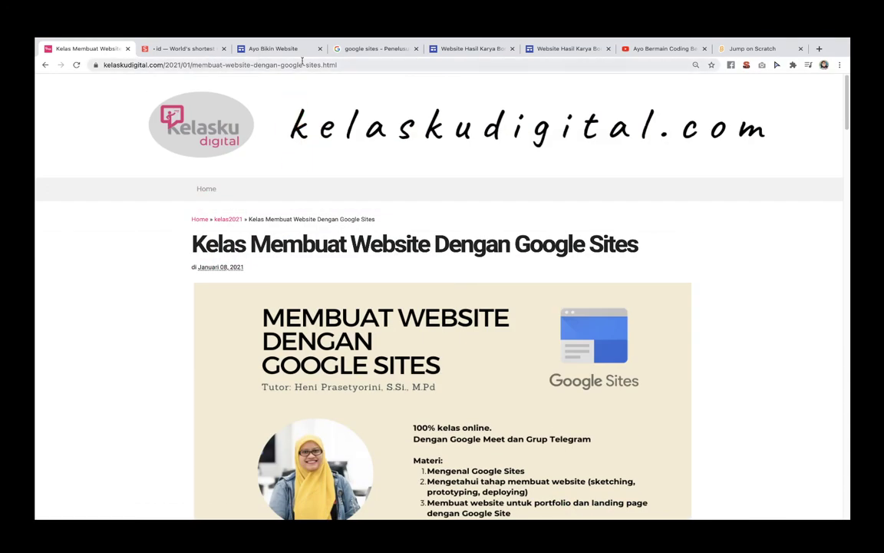
pyautogui.click(369, 49)
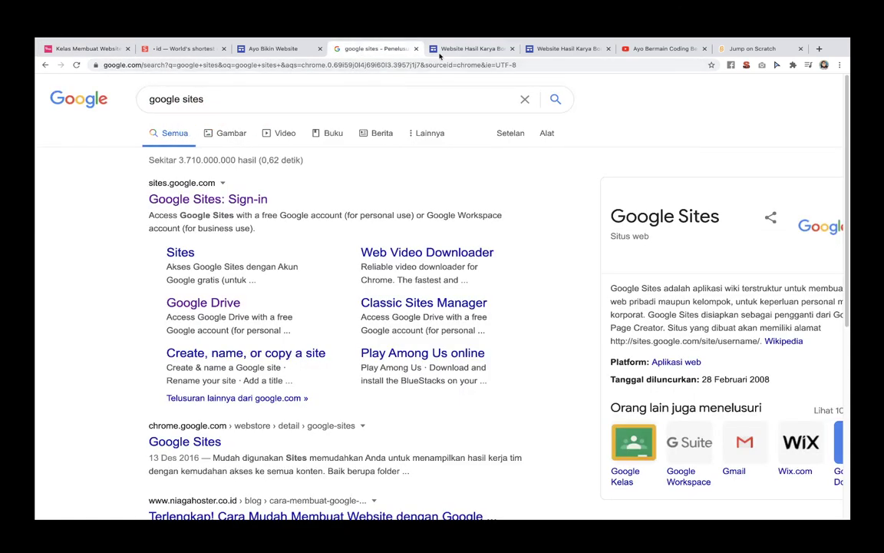
pyautogui.click(470, 50)
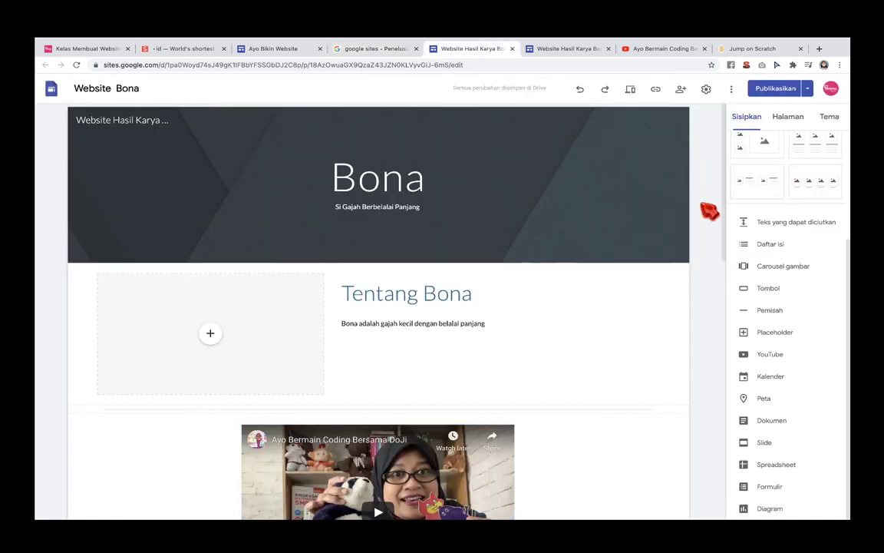
pyautogui.scroll(-1, 718, 213)
pyautogui.scroll(-1, 719, 213)
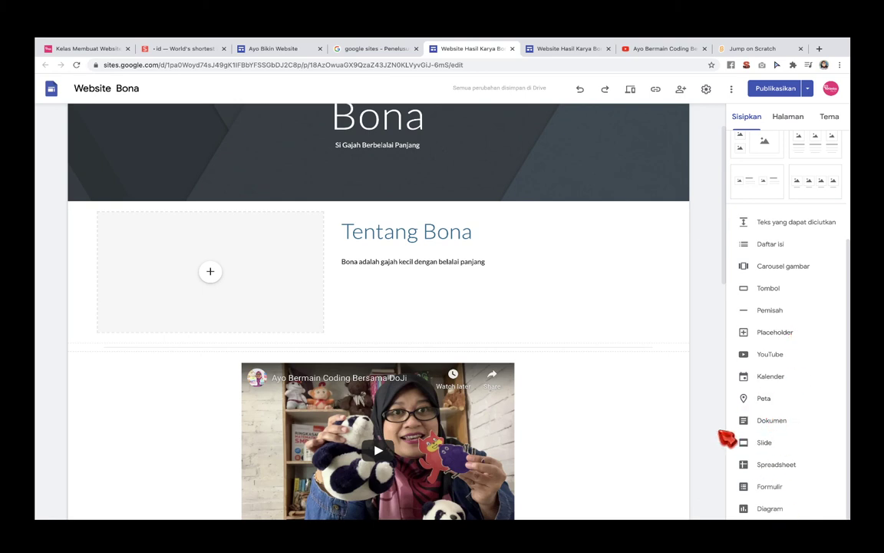
pyautogui.click(564, 48)
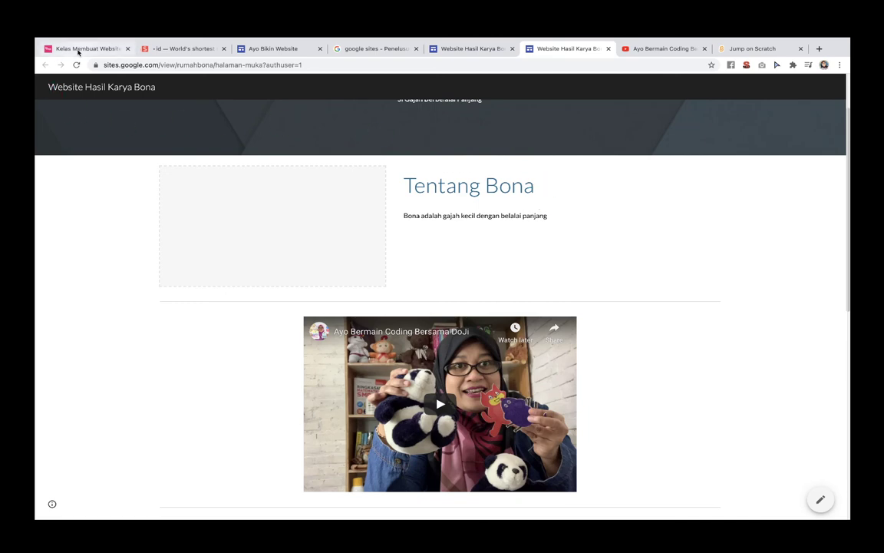
pyautogui.click(77, 48)
pyautogui.scroll(-10, 353, 323)
pyautogui.scroll(-1, 404, 349)
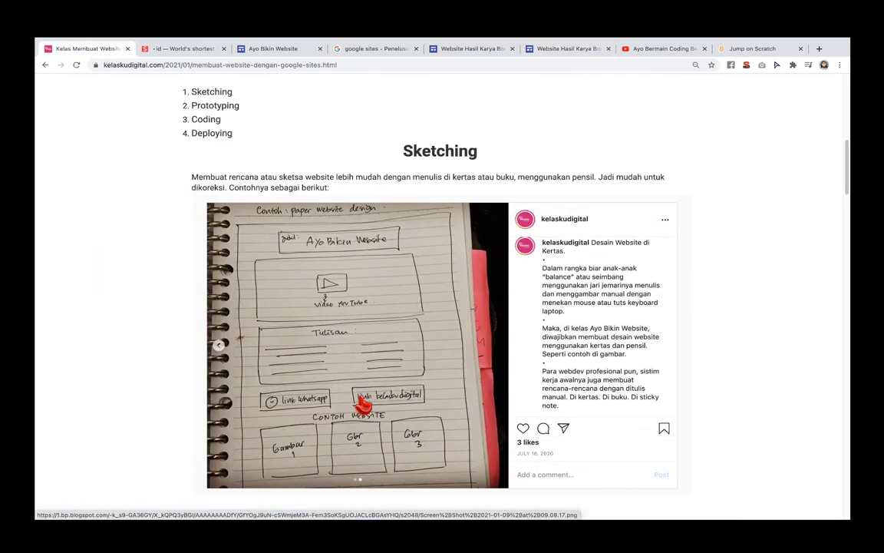
# - Review the published Bona page and its s.id short link, finishing at the Google Sites class poster in the class article
pyautogui.click(568, 48)
pyautogui.scroll(2, 522, 153)
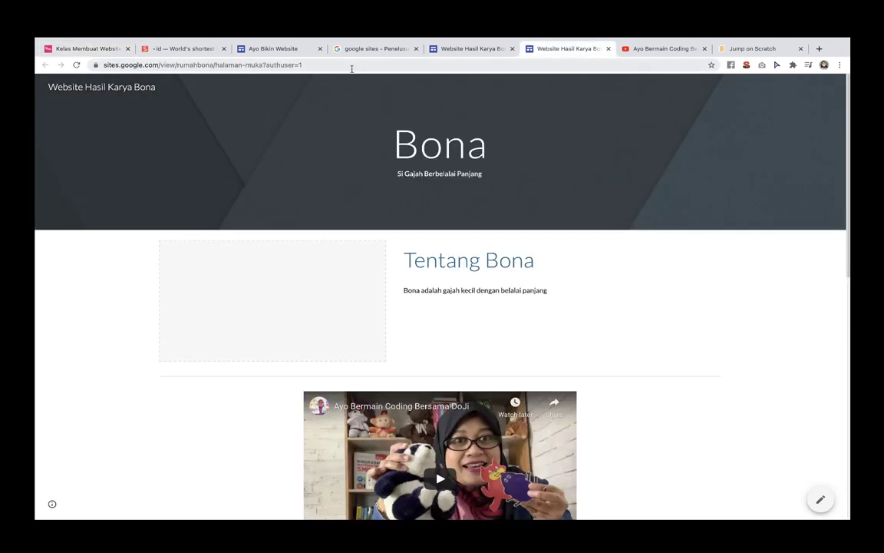
pyautogui.click(181, 48)
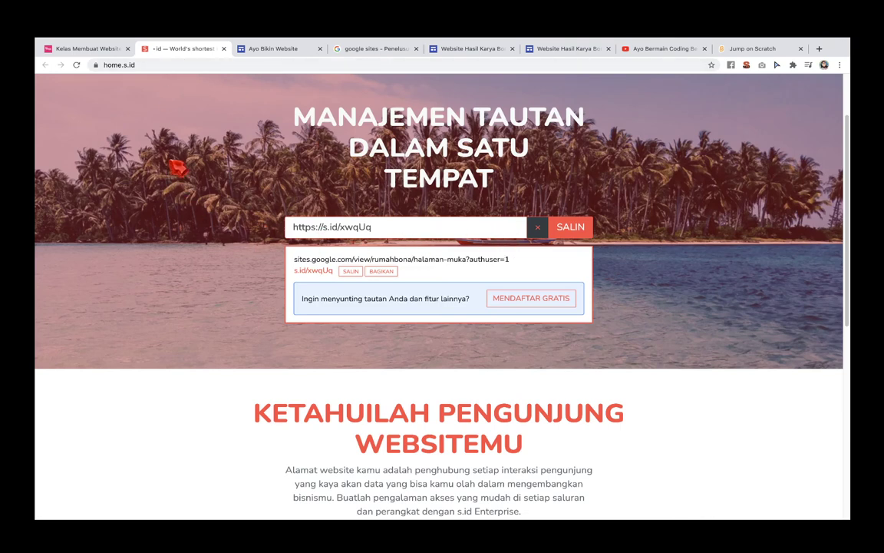
pyautogui.click(549, 48)
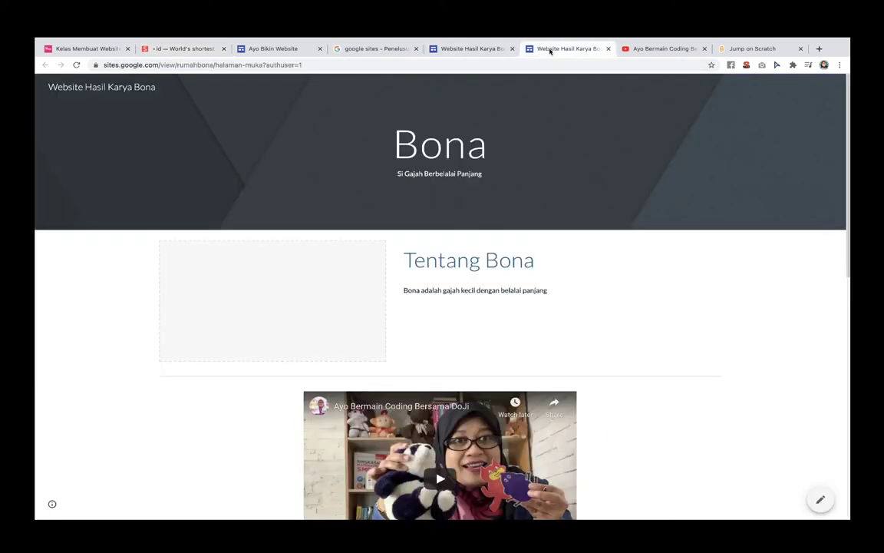
pyautogui.scroll(-1, 601, 328)
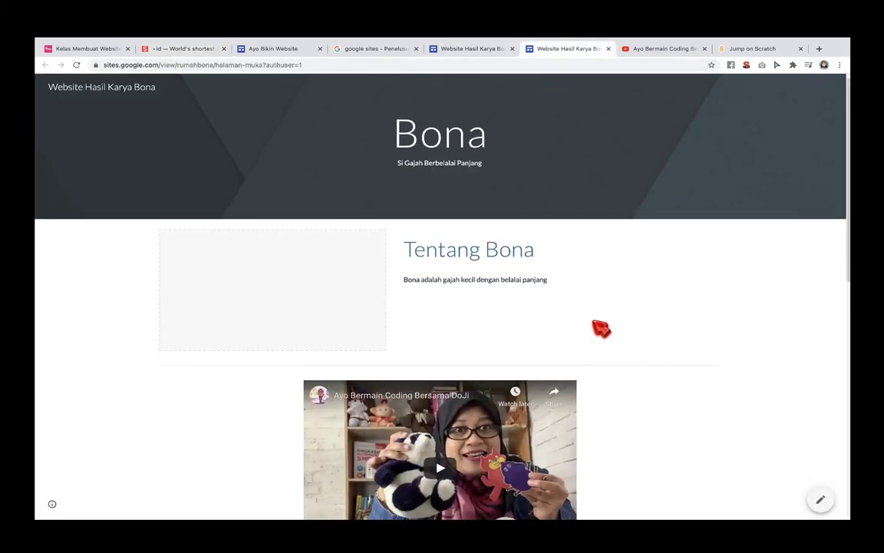
pyautogui.scroll(-1, 601, 328)
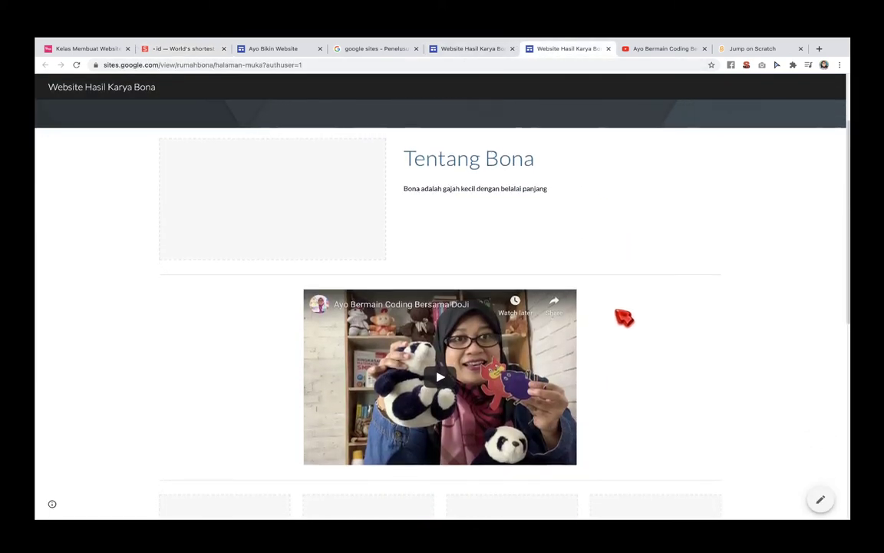
pyautogui.click(630, 335)
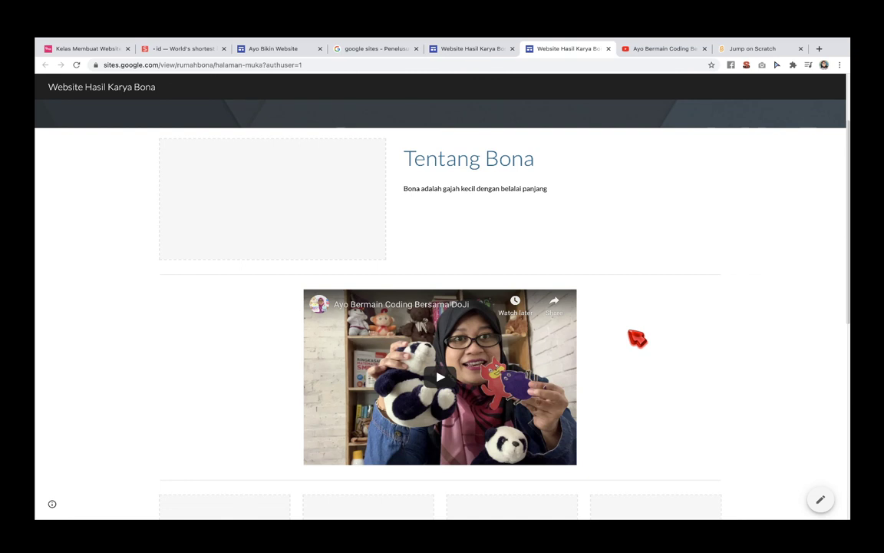
pyautogui.scroll(-1, 598, 300)
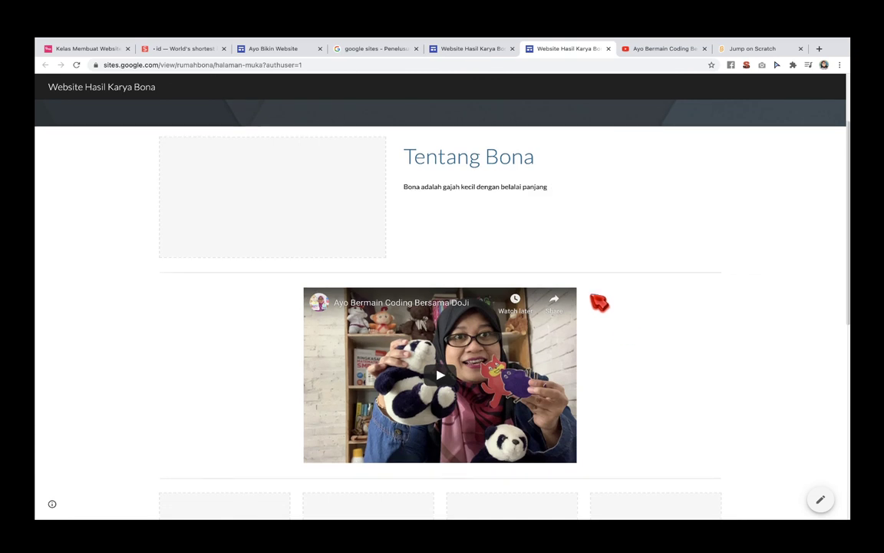
pyautogui.scroll(3, 577, 220)
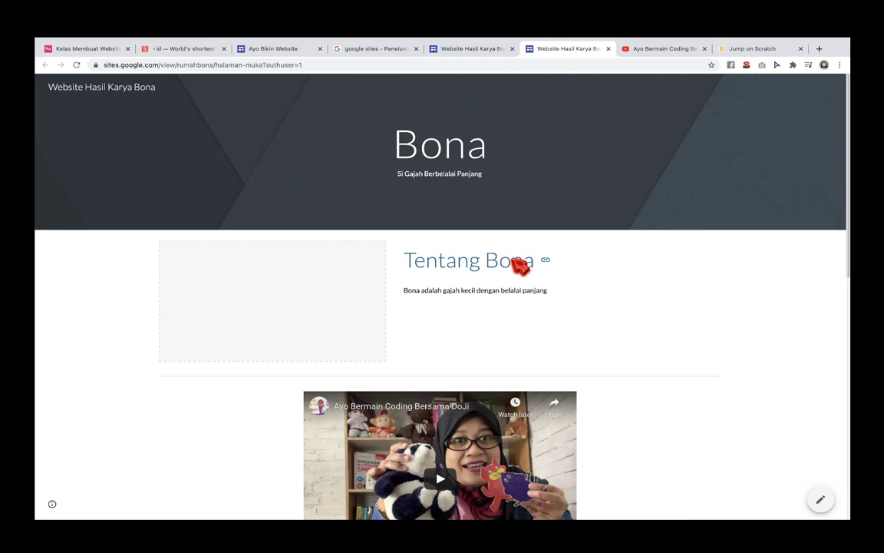
pyautogui.click(84, 48)
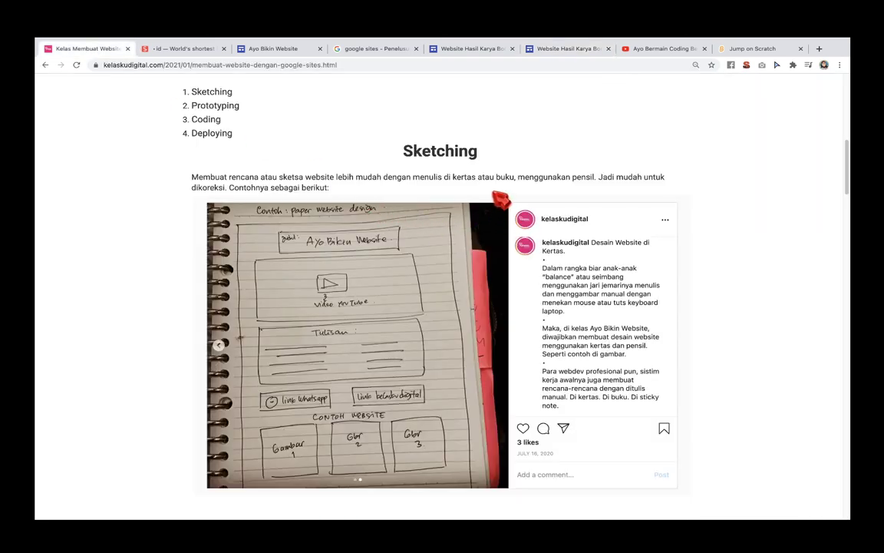
pyautogui.scroll(-3, 502, 222)
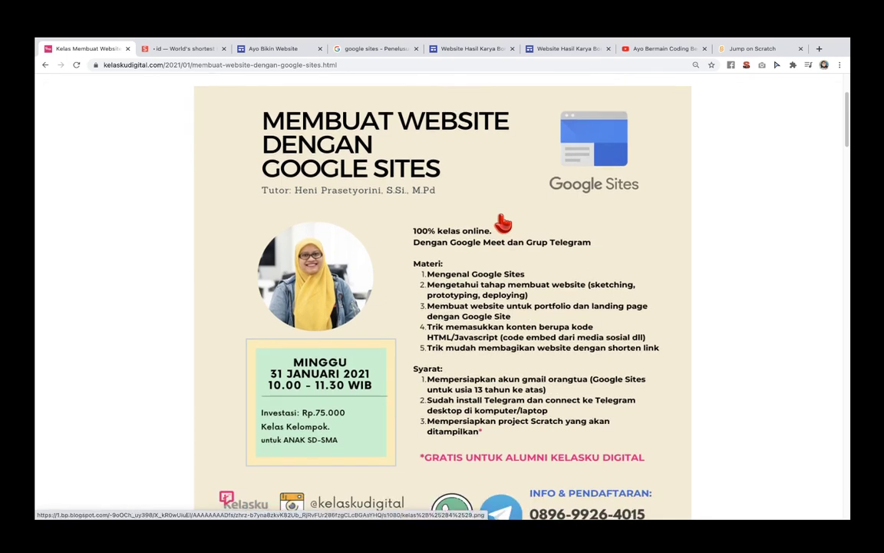